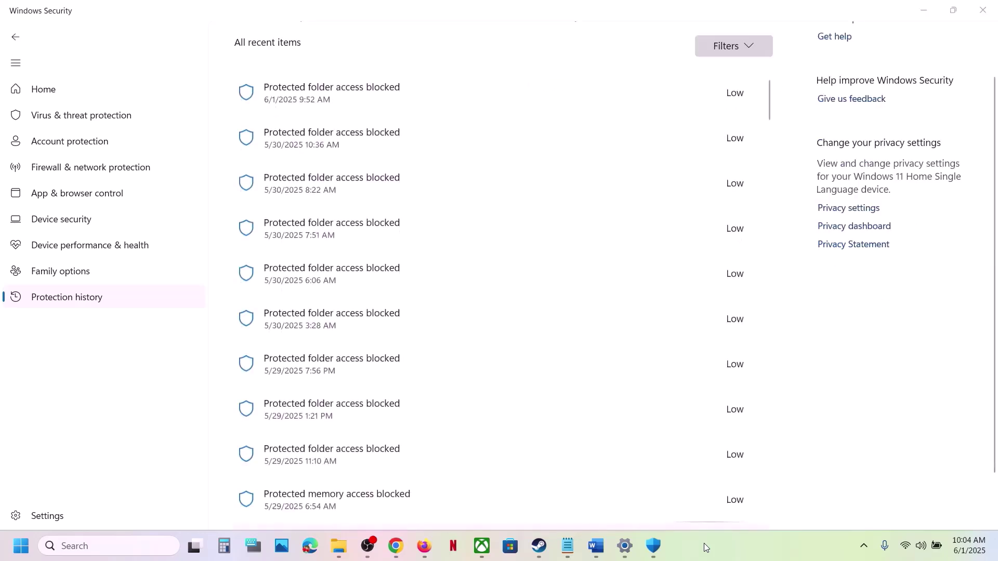
Allow the blocked SB-Win64-Shipping.exe on the device from the 6/1/2025 9:52 AM protection history entry, approving the elevation request
{"action": "scroll", "coordinate": [572, 277], "scroll_direction": "up", "scroll_amount": 1}
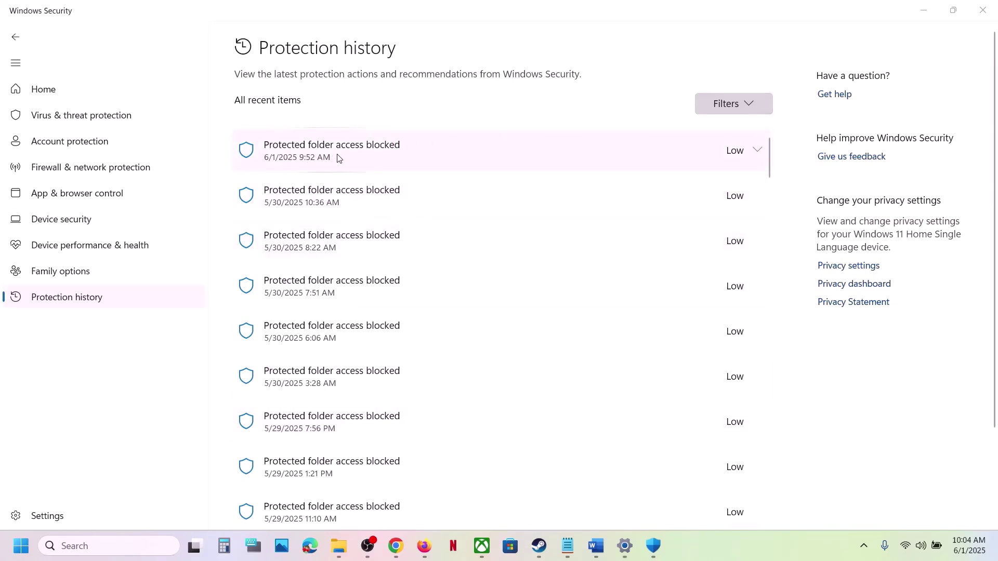
{"action": "left_click", "coordinate": [758, 151]}
{"action": "left_click", "coordinate": [410, 372]}
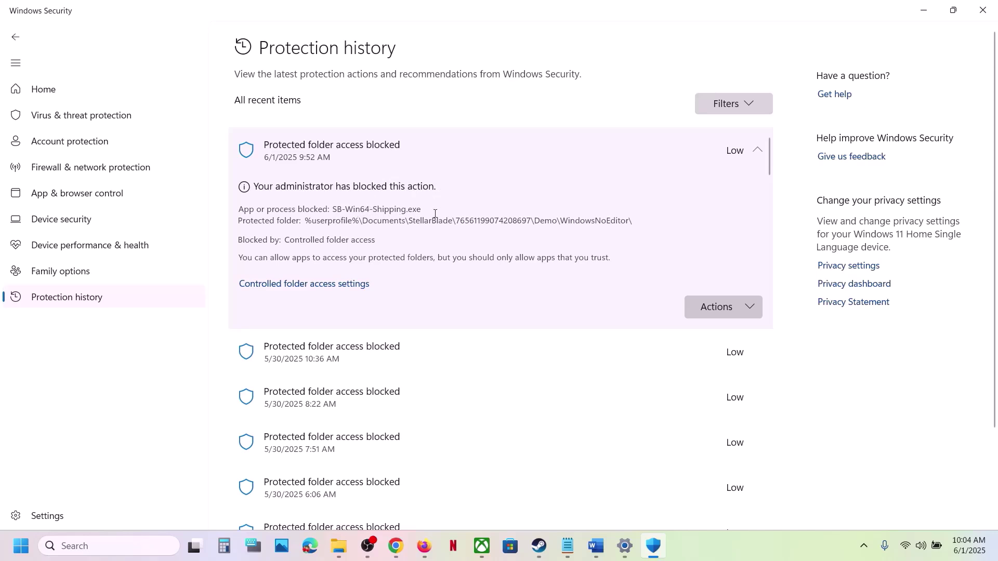
{"action": "left_click", "coordinate": [751, 309]}
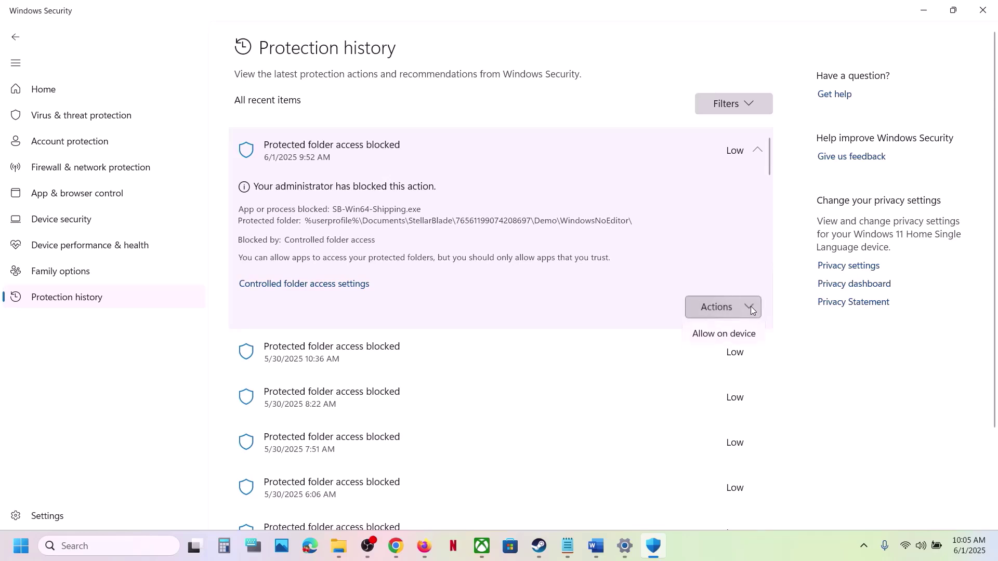
{"action": "left_click", "coordinate": [724, 335]}
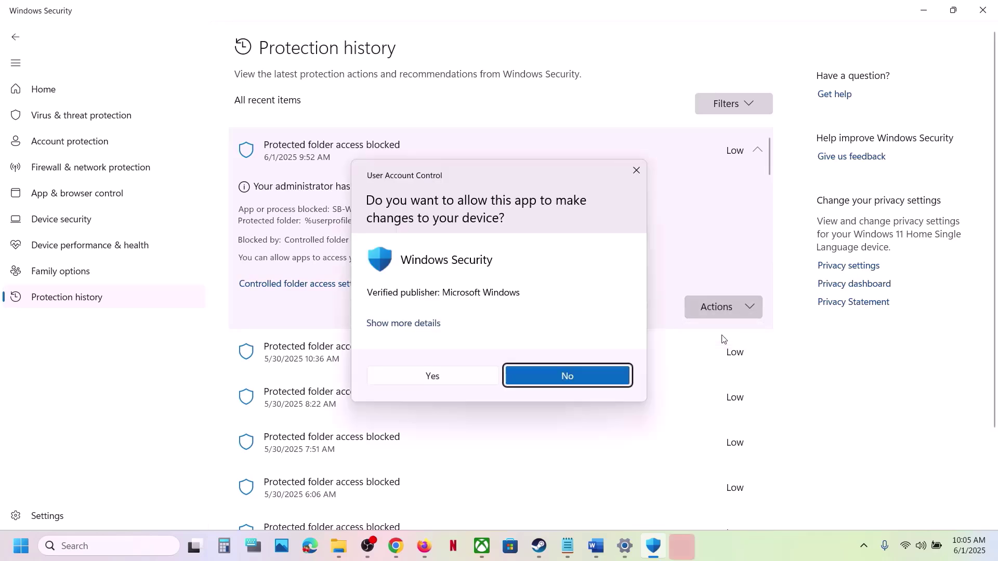
{"action": "left_click", "coordinate": [439, 377]}
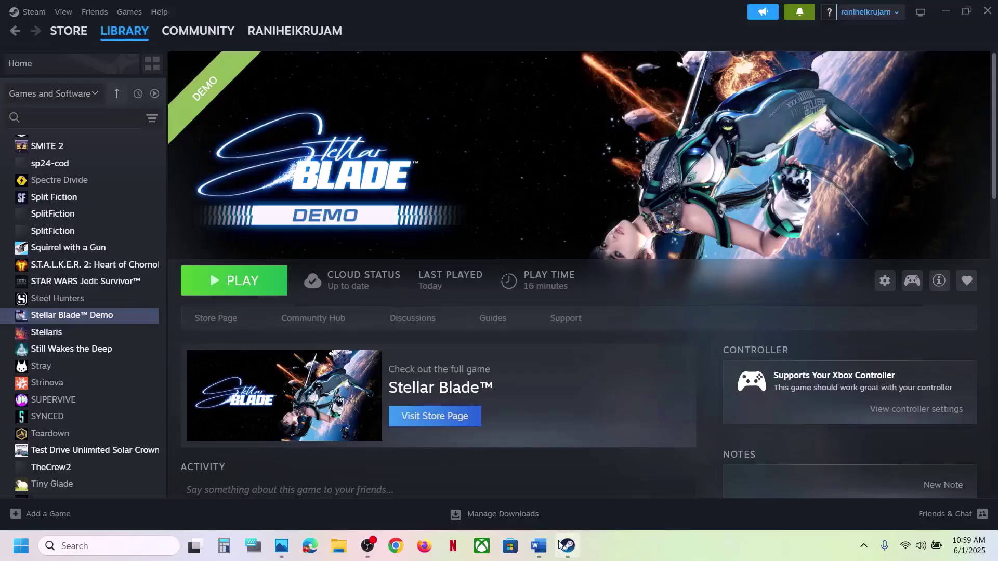
Switch to the Word document and review Step 2 on allowing the game exe files through Windows Security and Firewall
{"action": "left_click", "coordinate": [539, 545]}
{"action": "left_click", "coordinate": [634, 281]}
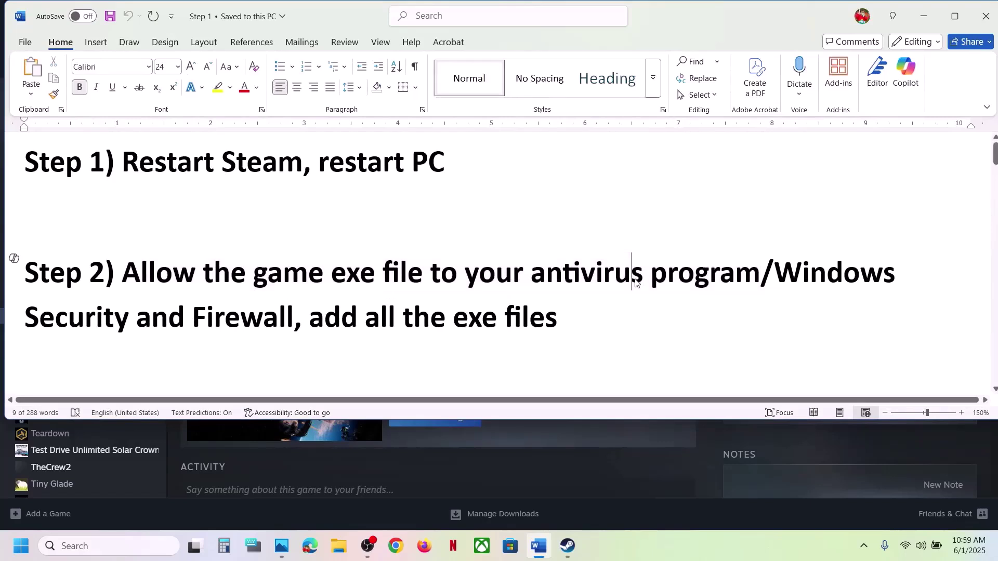
{"action": "left_click_drag", "start_coordinate": [780, 273], "coordinate": [294, 306]}
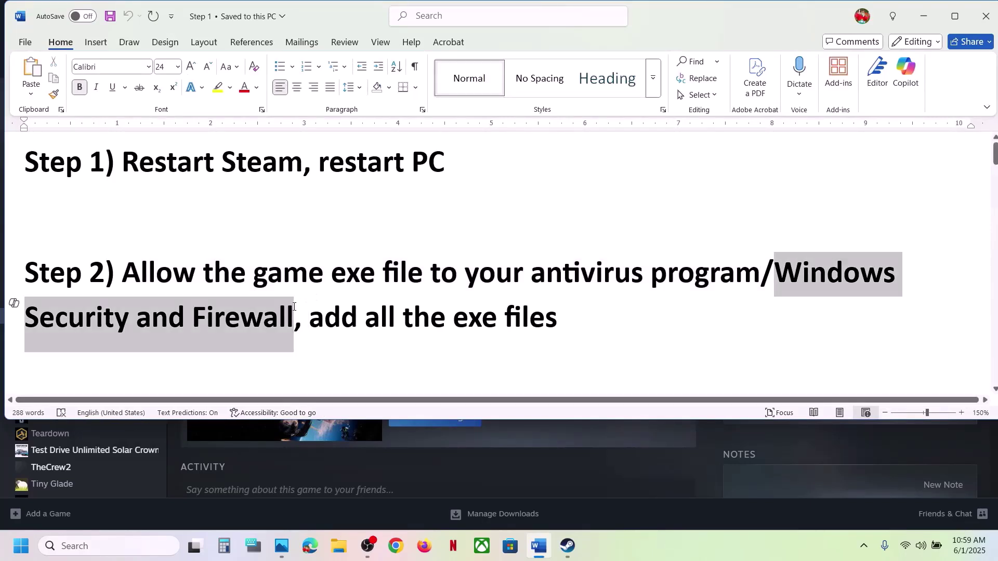
{"action": "left_click", "coordinate": [293, 314]}
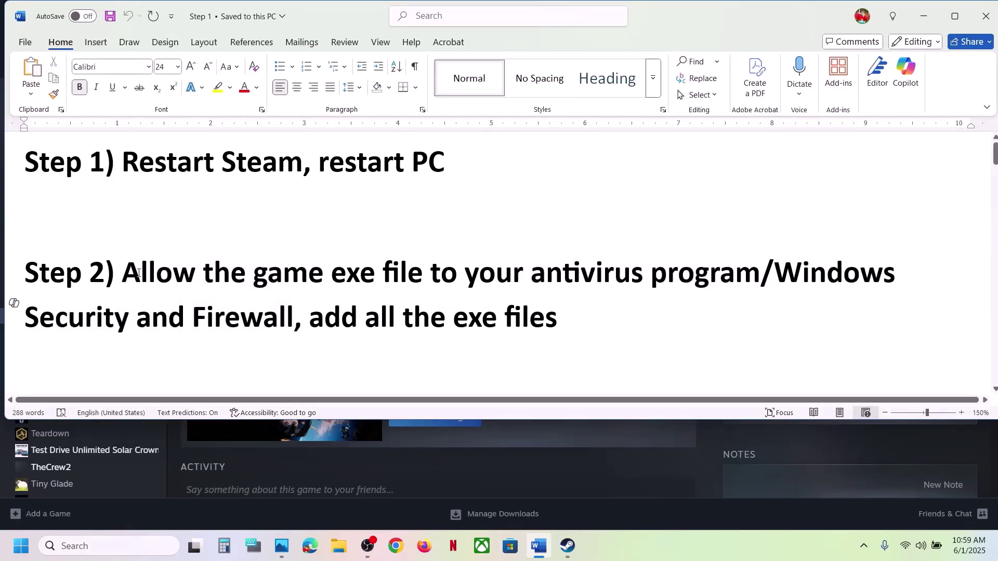
{"action": "left_click_drag", "start_coordinate": [138, 273], "coordinate": [736, 288]}
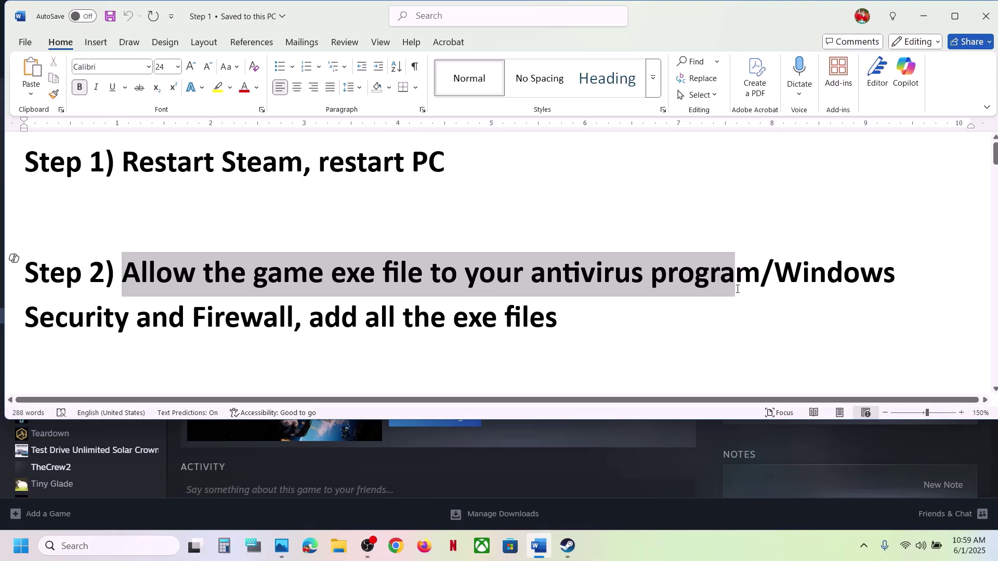
{"action": "left_click", "coordinate": [737, 289]}
{"action": "left_click_drag", "start_coordinate": [133, 281], "coordinate": [299, 327]}
Open the Controlled folder access allowed apps list in Windows Security through the Windows privacy and security settings, approving the elevation request
{"action": "key", "text": "super+i"}
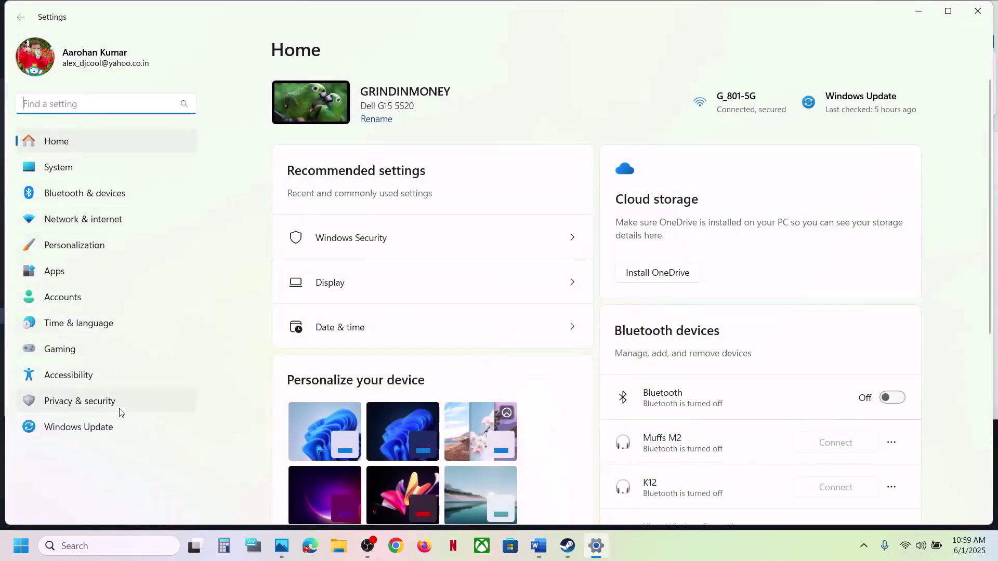
{"action": "left_click", "coordinate": [101, 404]}
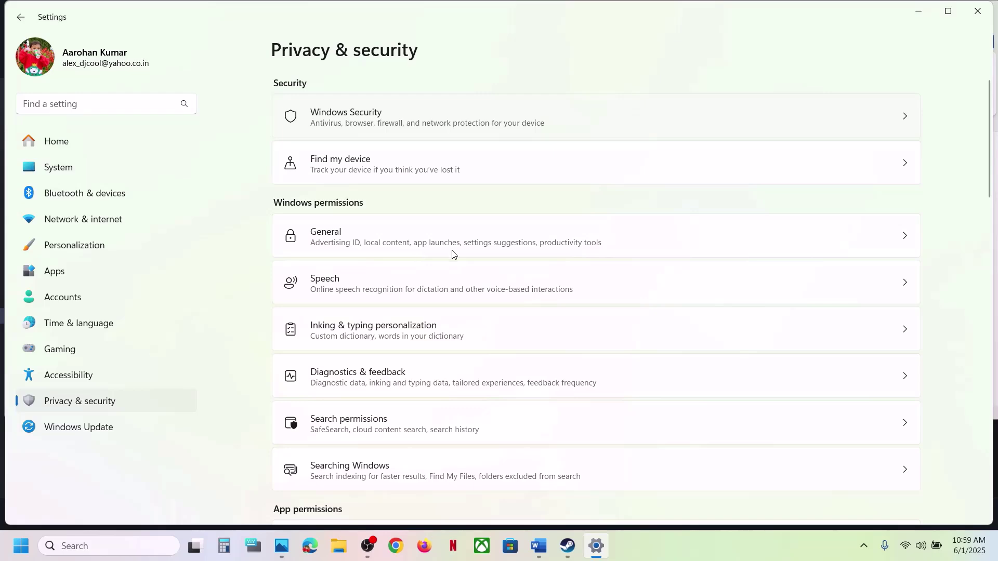
{"action": "left_click", "coordinate": [395, 117]}
{"action": "left_click", "coordinate": [347, 200]}
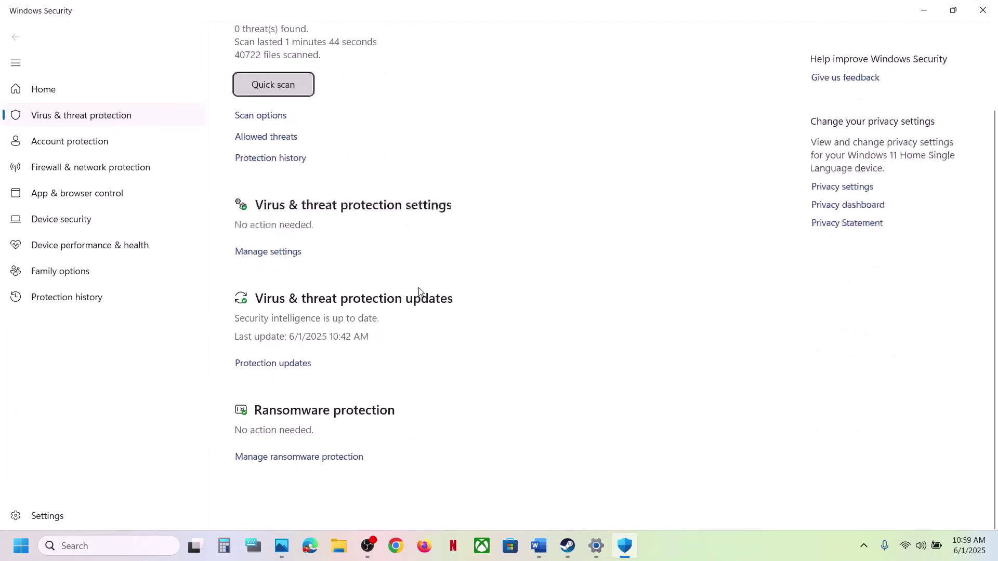
{"action": "scroll", "coordinate": [419, 291], "scroll_direction": "up", "scroll_amount": 1}
{"action": "left_click", "coordinate": [310, 484]}
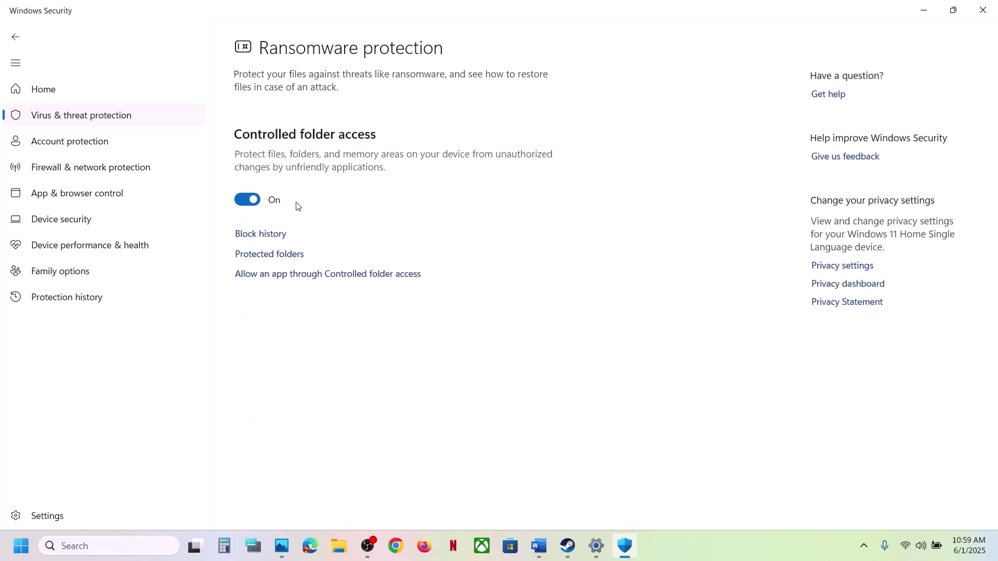
{"action": "left_click", "coordinate": [322, 275]}
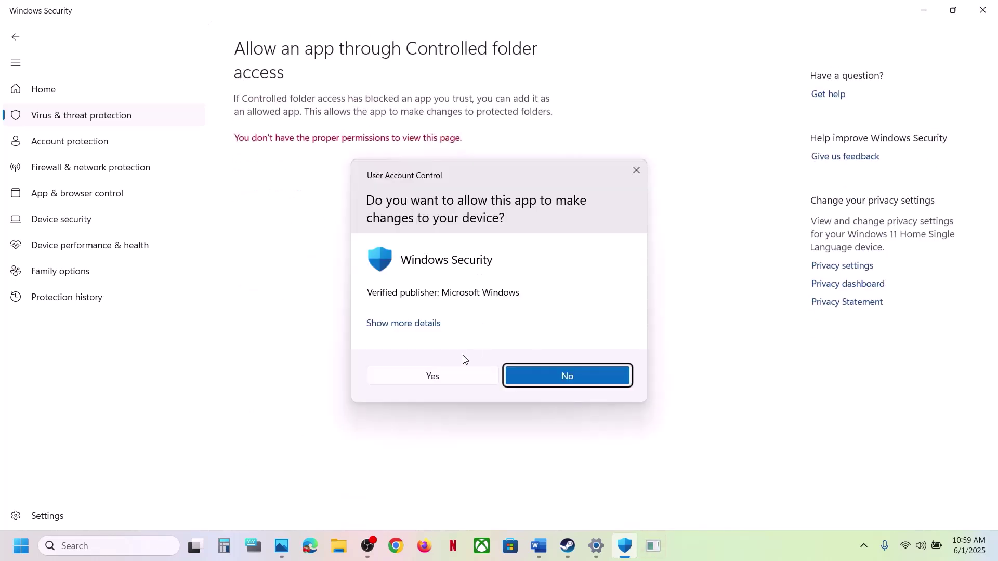
{"action": "left_click", "coordinate": [440, 378]}
Add the SB application from the StellarBladeDemo folder as an allowed app
{"action": "scroll", "coordinate": [317, 146], "scroll_direction": "down", "scroll_amount": 3}
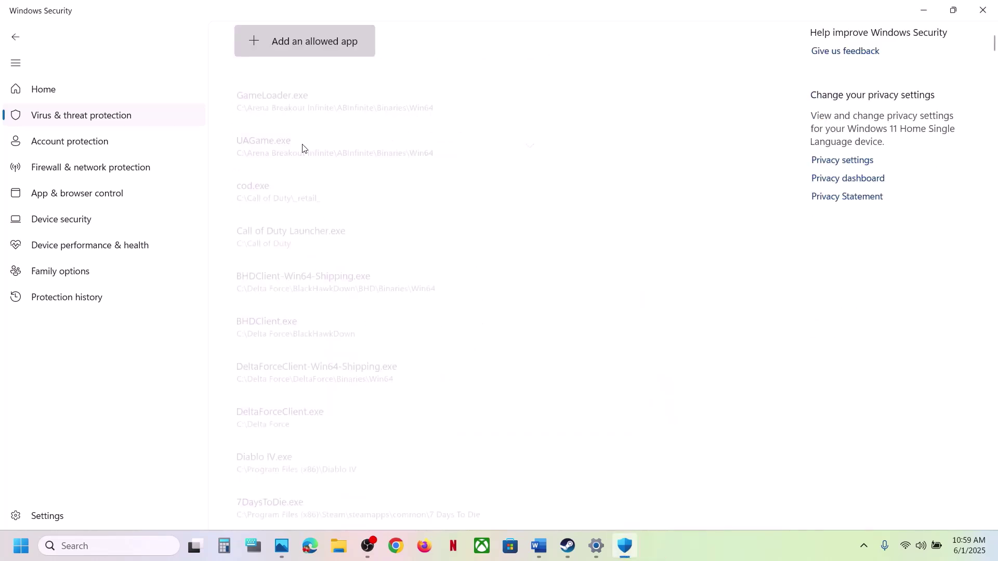
{"action": "left_click", "coordinate": [337, 42]}
{"action": "left_click", "coordinate": [324, 95]}
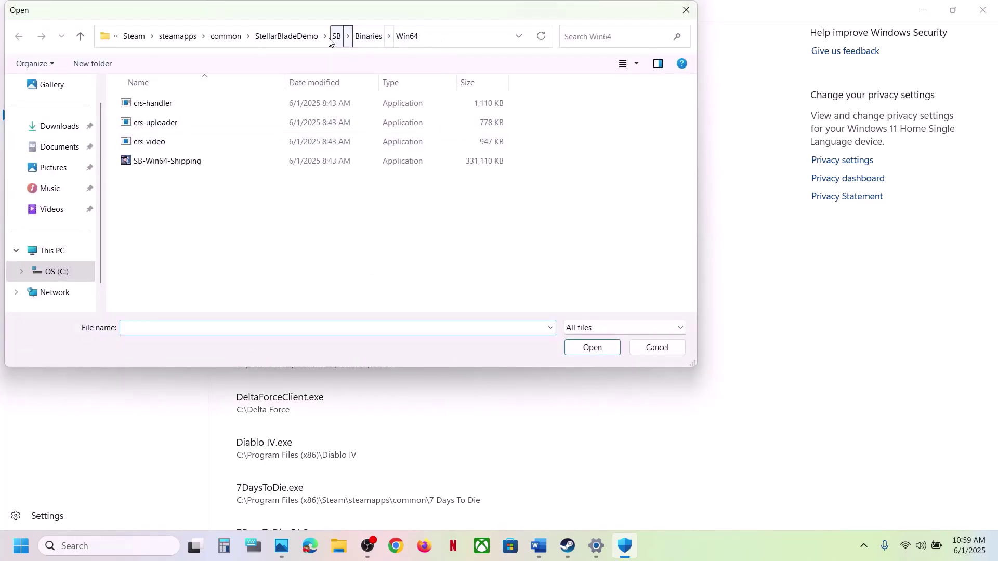
{"action": "left_click", "coordinate": [298, 37]}
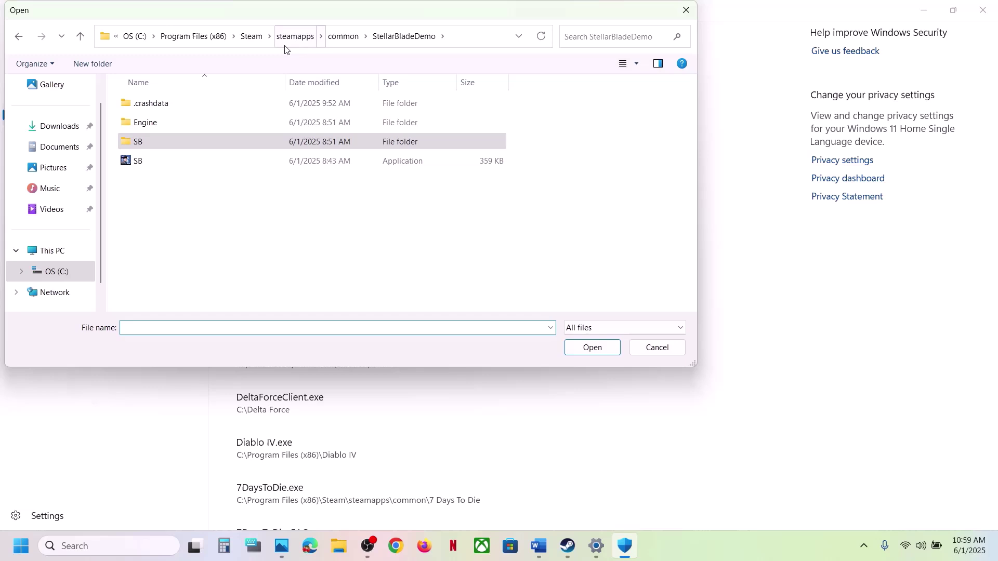
{"action": "left_click", "coordinate": [454, 40]}
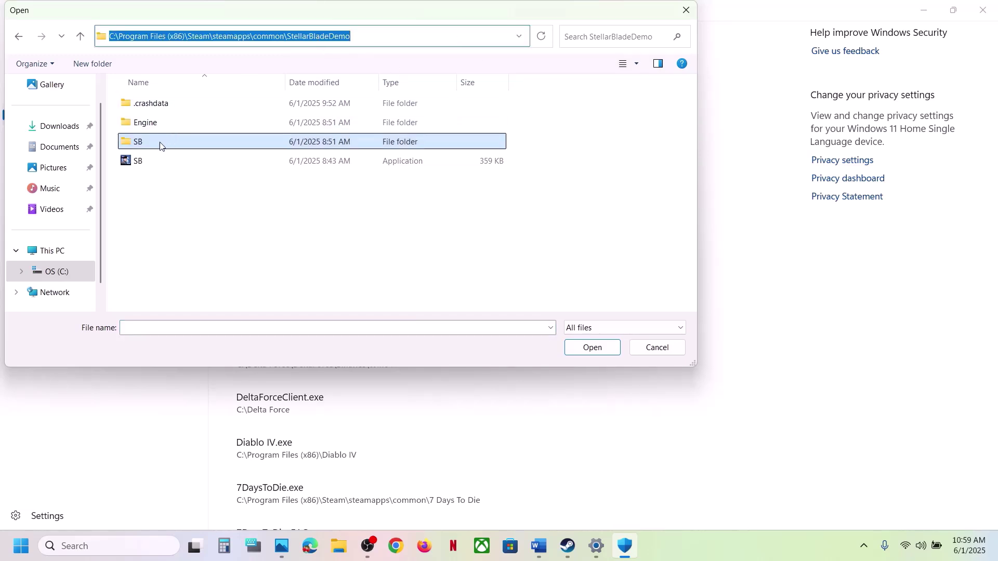
{"action": "left_click", "coordinate": [138, 161]}
{"action": "left_click", "coordinate": [596, 348]}
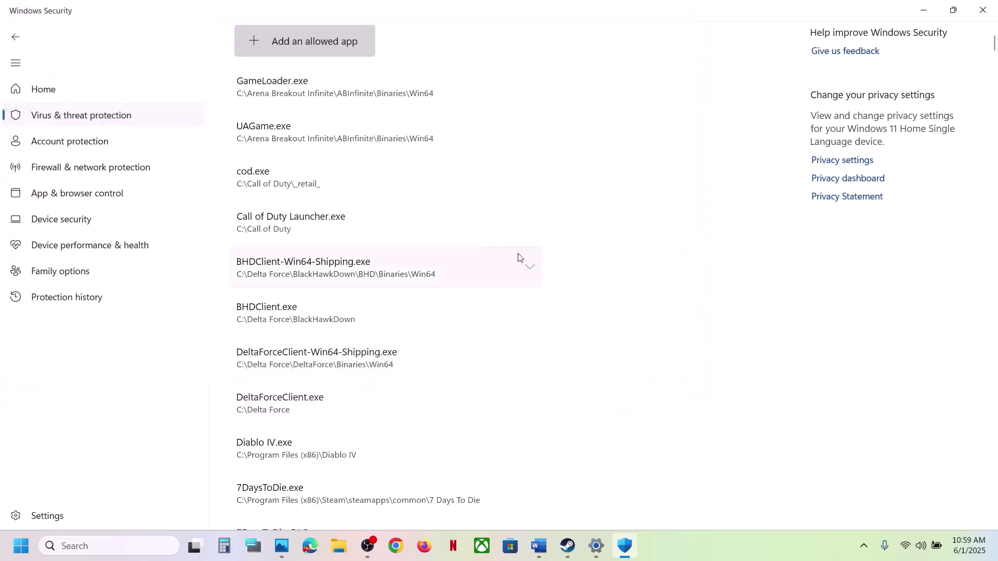
Add SB-Win64-Shipping from the StellarBladeDemo SB\Binaries\Win64 folder as an allowed app
{"action": "left_click", "coordinate": [322, 54]}
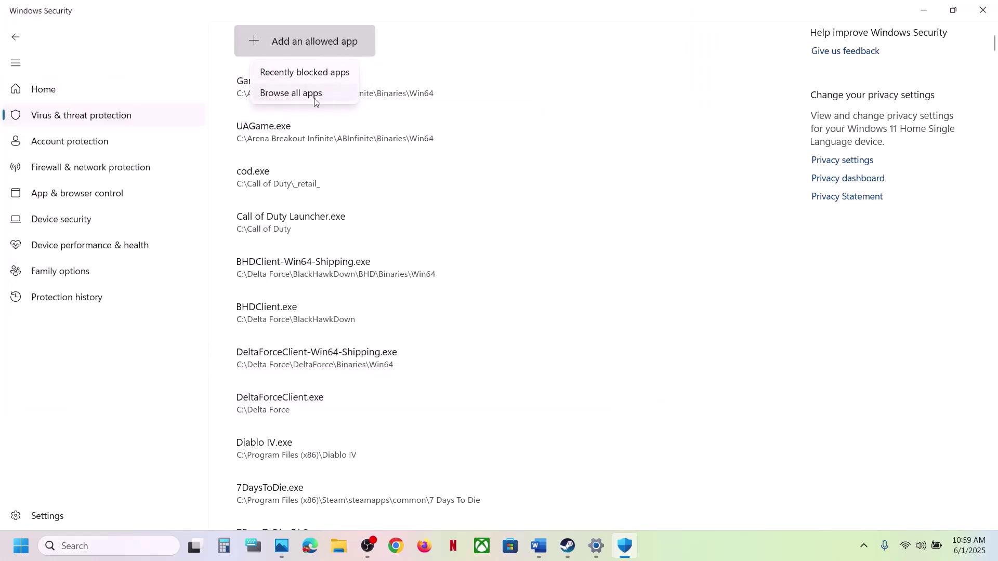
{"action": "left_click", "coordinate": [317, 94]}
{"action": "double_click", "coordinate": [138, 141]}
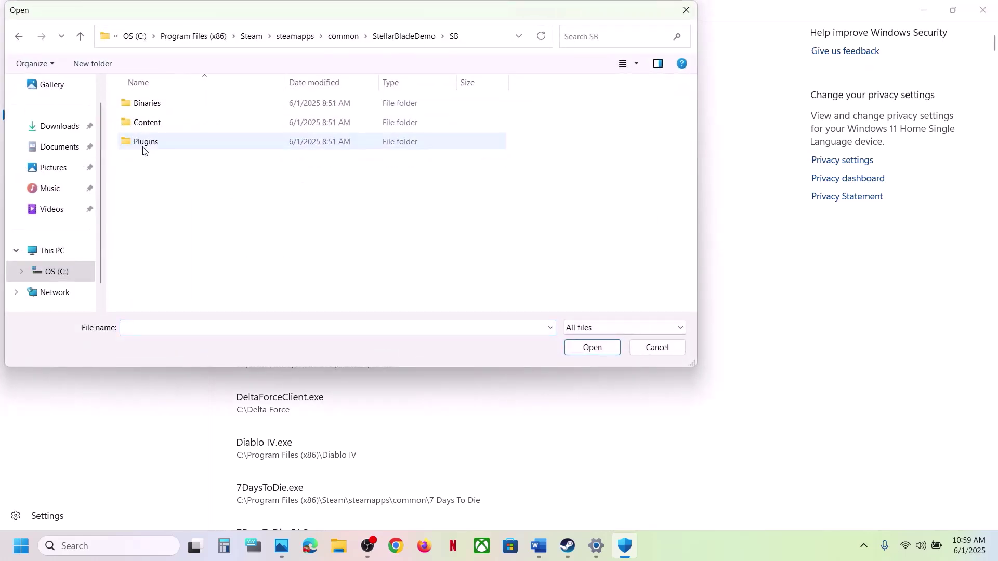
{"action": "double_click", "coordinate": [146, 103]}
{"action": "double_click", "coordinate": [146, 106]}
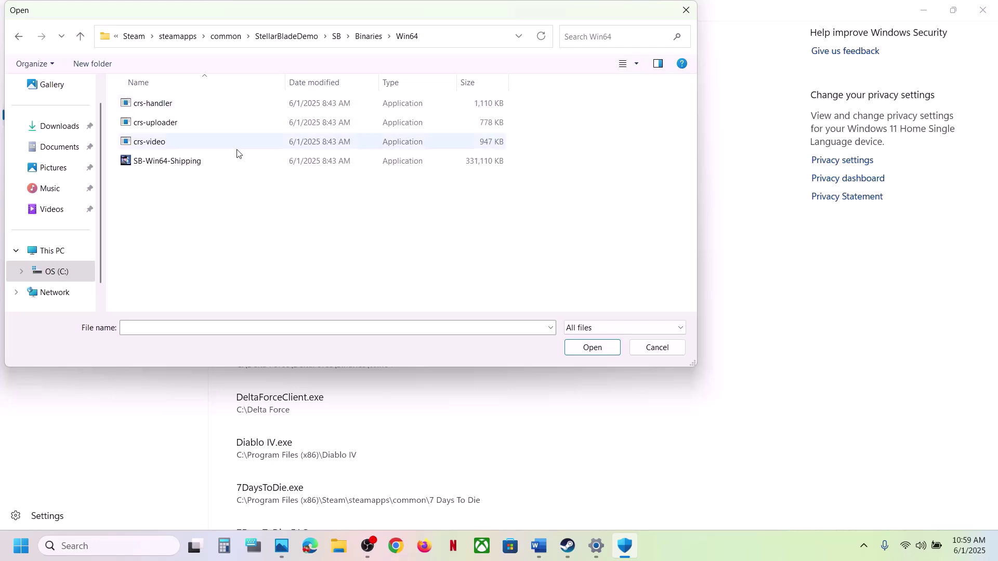
{"action": "left_click", "coordinate": [174, 160]}
{"action": "left_click", "coordinate": [590, 351]}
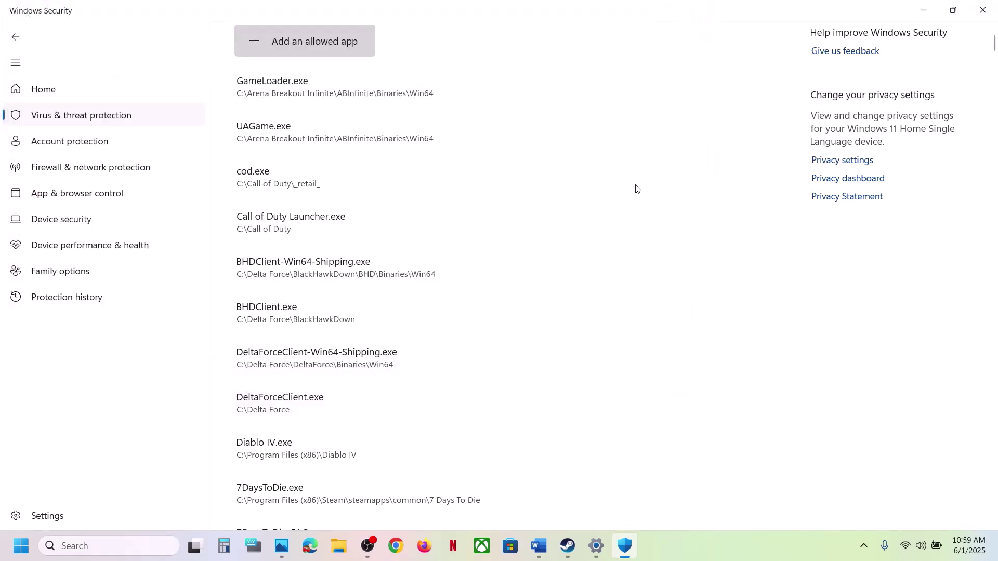
Close Windows Security and Settings, and review Step 3 in the Word document on running the game as an administrator
{"action": "left_click", "coordinate": [977, 15]}
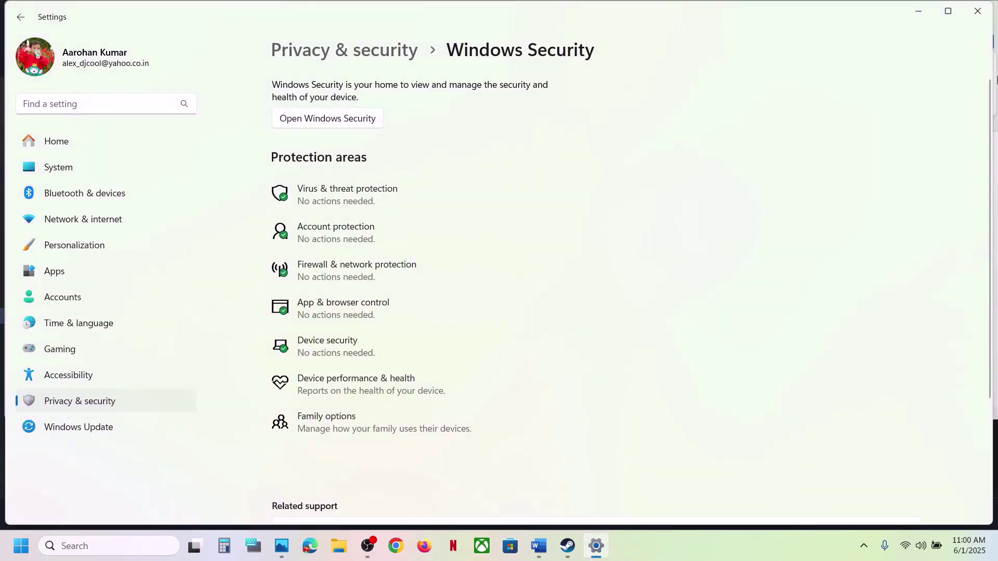
{"action": "left_click", "coordinate": [977, 11]}
{"action": "scroll", "coordinate": [464, 300], "scroll_direction": "down", "scroll_amount": 3}
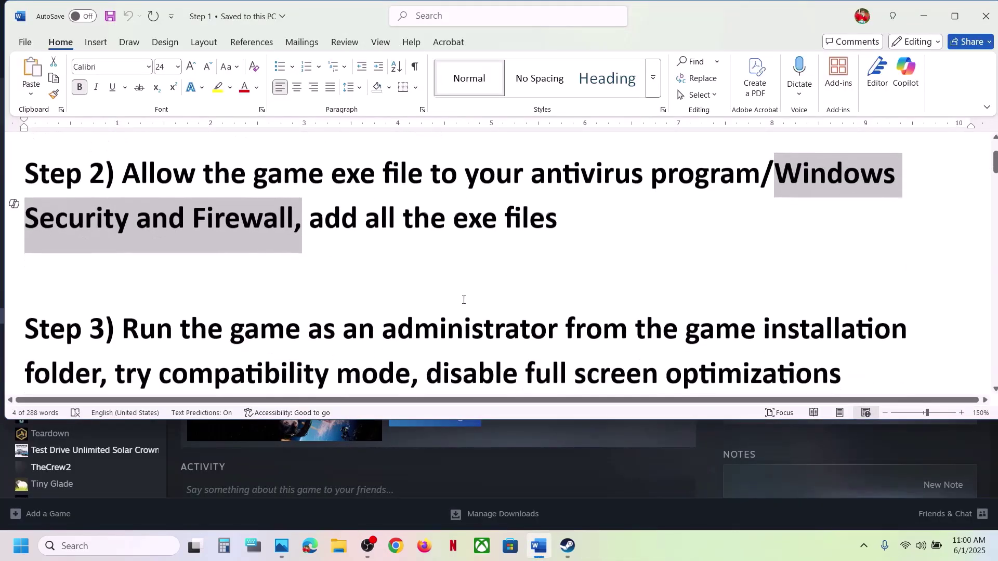
{"action": "left_click_drag", "start_coordinate": [145, 298], "coordinate": [107, 328]}
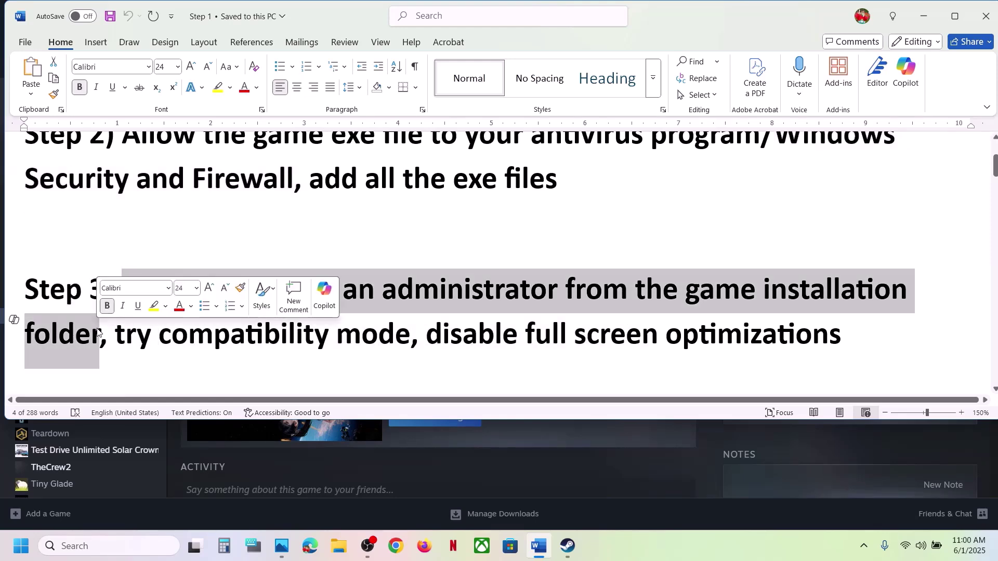
Switch to Steam, browse the Stellar Blade Demo's local files and open the SB\Binaries\Win64 folder
{"action": "left_click", "coordinate": [511, 464]}
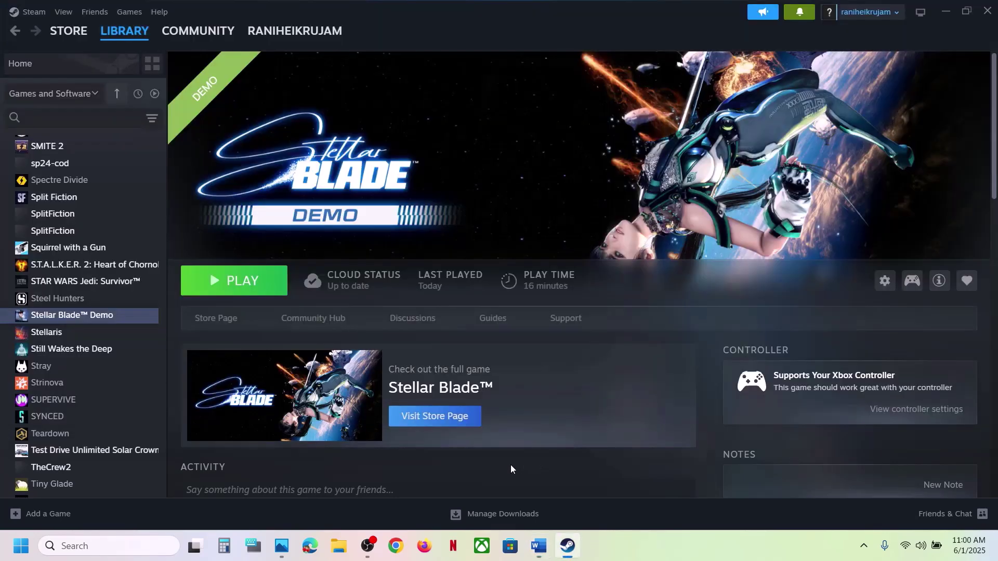
{"action": "right_click", "coordinate": [139, 321]}
{"action": "mouse_move", "coordinate": [179, 400]}
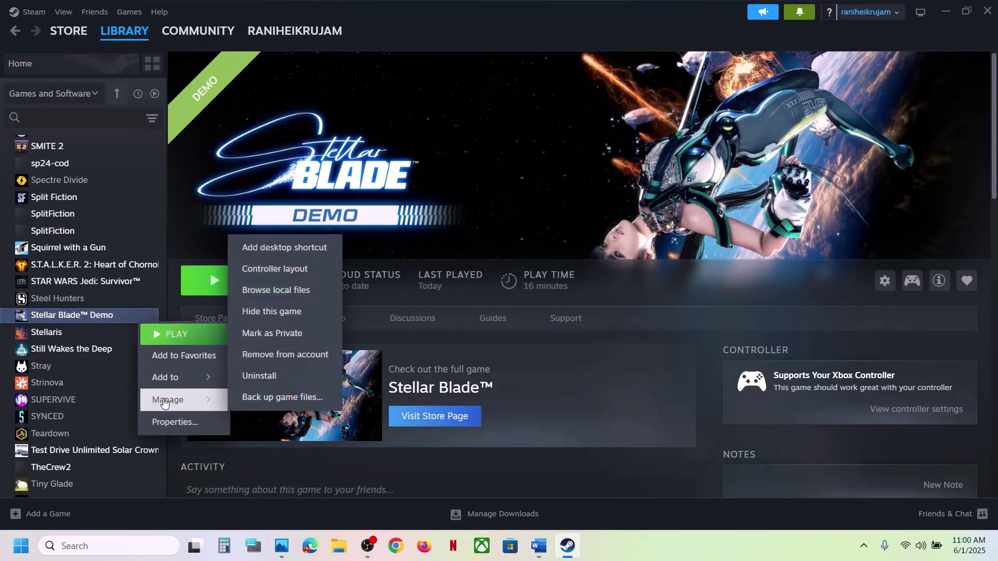
{"action": "left_click", "coordinate": [278, 290]}
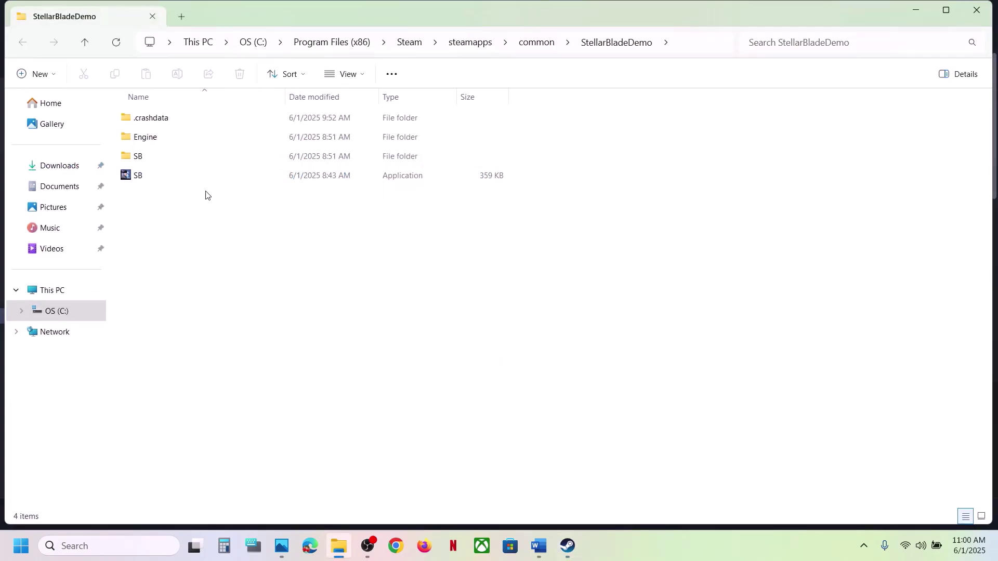
{"action": "left_click", "coordinate": [145, 163]}
{"action": "double_click", "coordinate": [145, 164]}
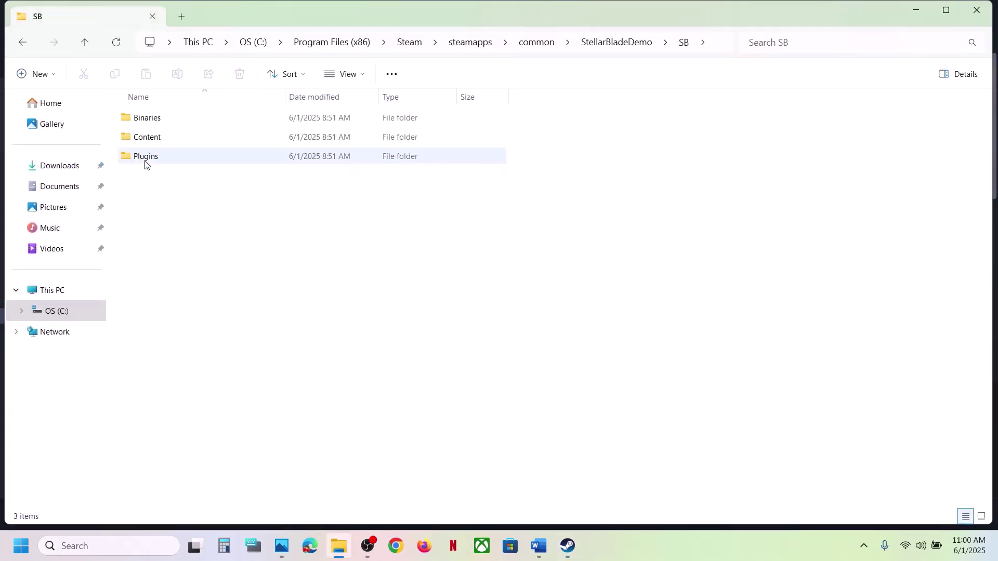
{"action": "double_click", "coordinate": [145, 122]}
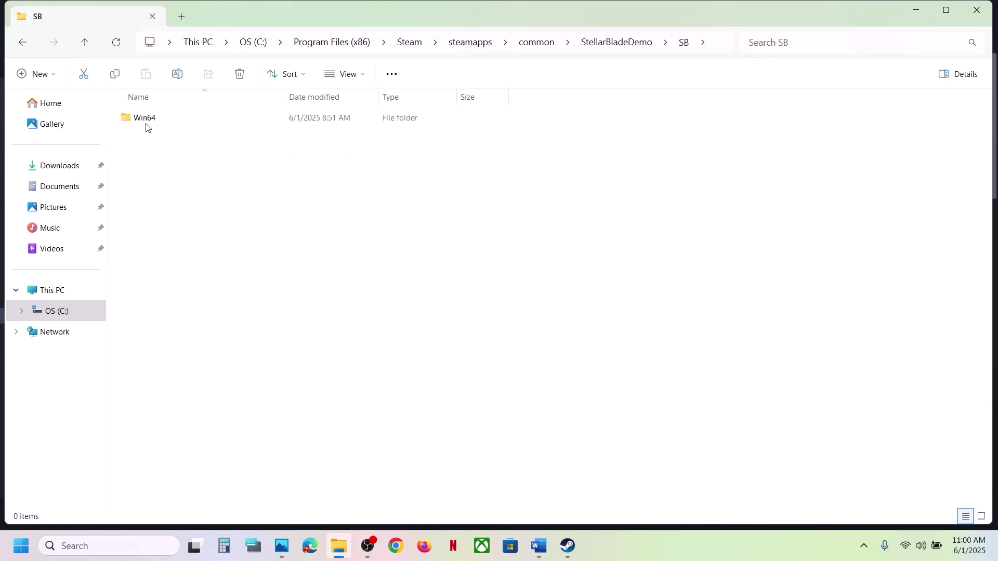
{"action": "double_click", "coordinate": [146, 122]}
Set SB-Win64-Shipping to run as an administrator in its compatibility properties and apply the change
{"action": "left_click", "coordinate": [179, 238]}
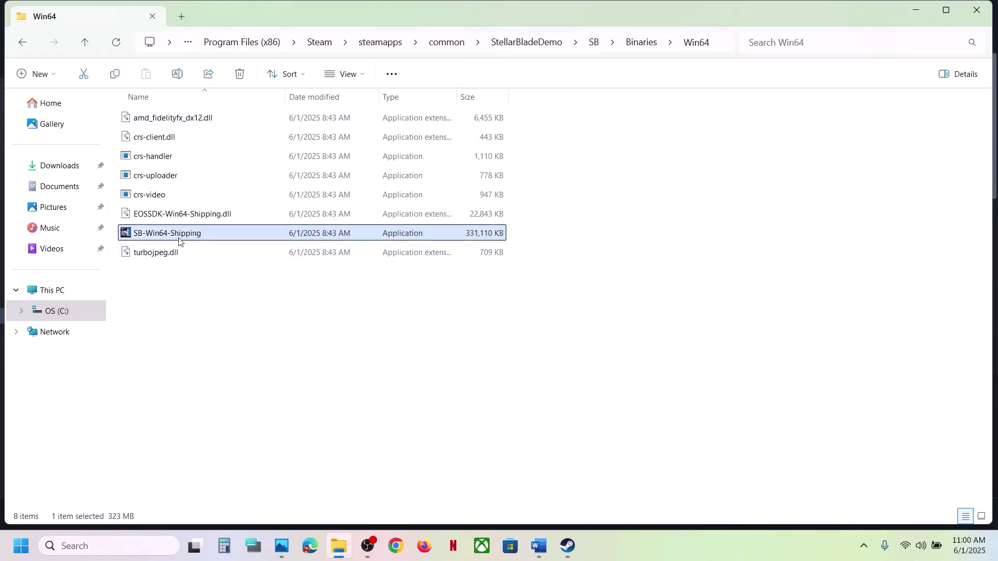
{"action": "right_click", "coordinate": [228, 238]}
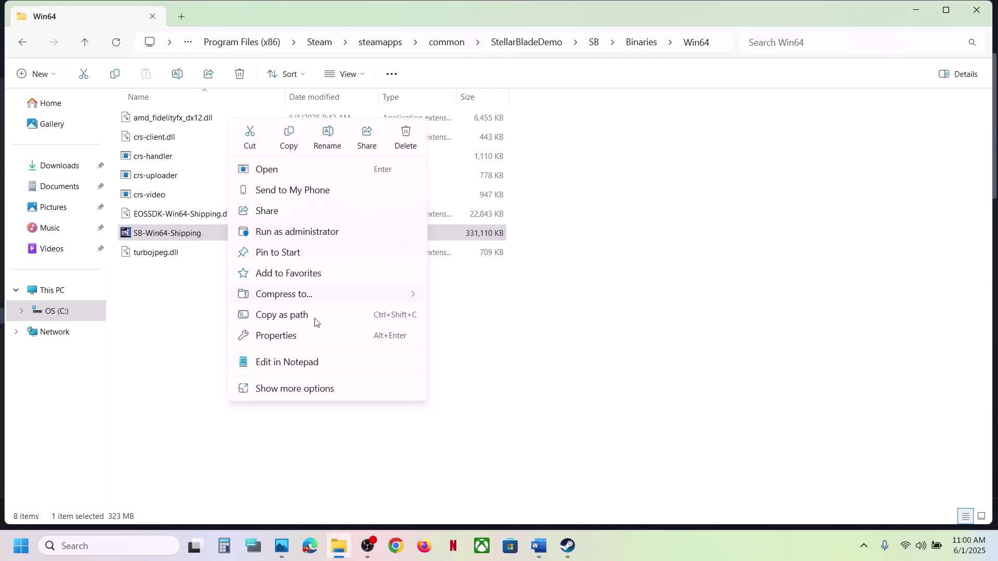
{"action": "left_click", "coordinate": [287, 336]}
{"action": "left_click", "coordinate": [345, 212]}
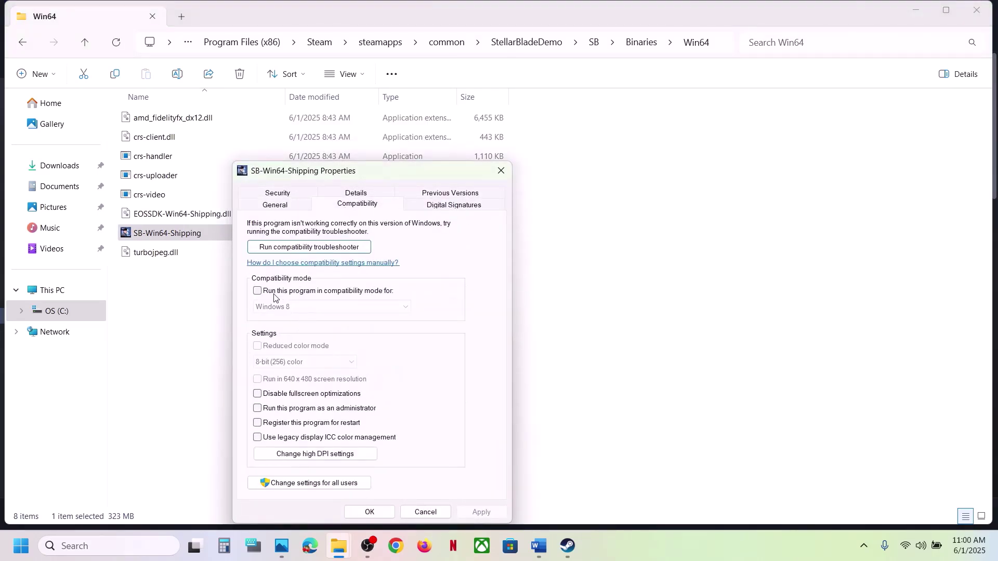
{"action": "left_click", "coordinate": [257, 408]}
{"action": "left_click", "coordinate": [481, 512]}
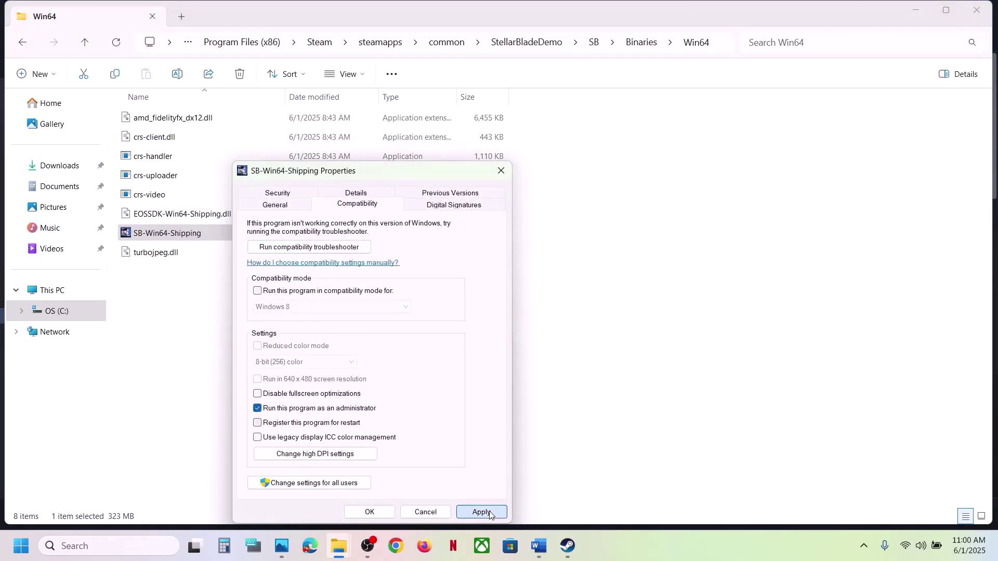
Reopen the SB-Win64-Shipping properties, enable compatibility mode for Windows 8 and apply the change
{"action": "left_click", "coordinate": [370, 512]}
{"action": "right_click", "coordinate": [175, 236]}
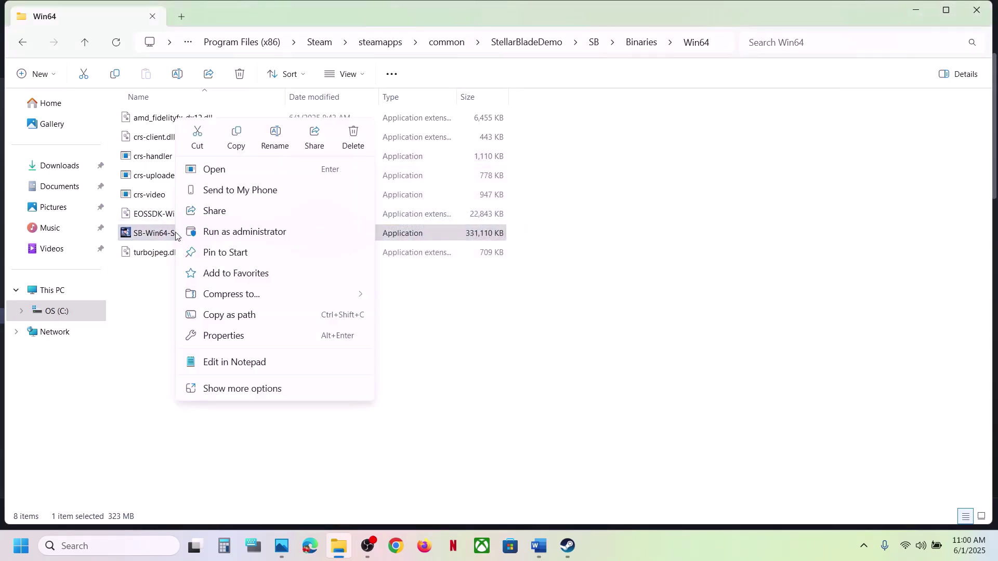
{"action": "left_click", "coordinate": [229, 336]}
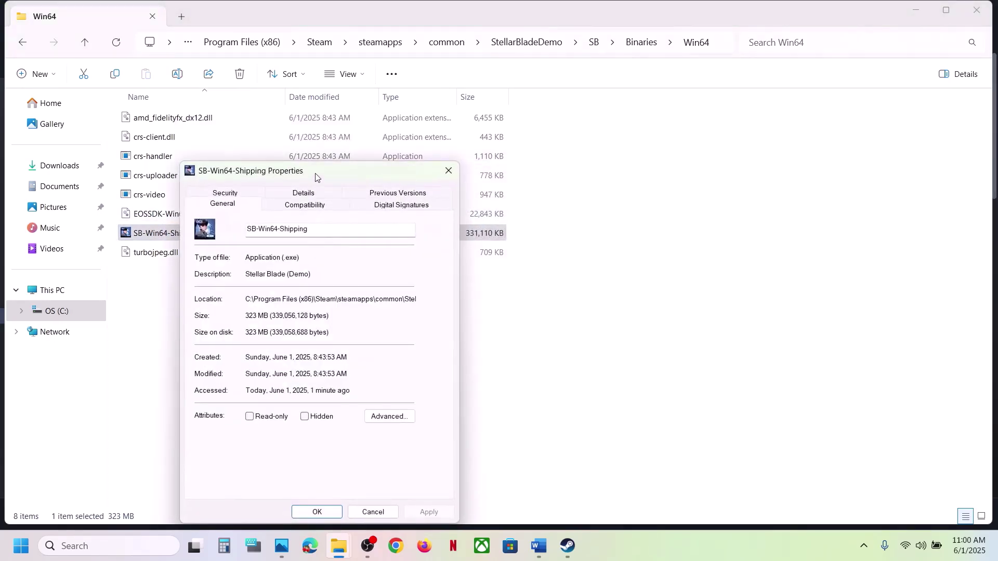
{"action": "left_click_drag", "start_coordinate": [316, 177], "coordinate": [368, 115]}
{"action": "left_click", "coordinate": [355, 143]}
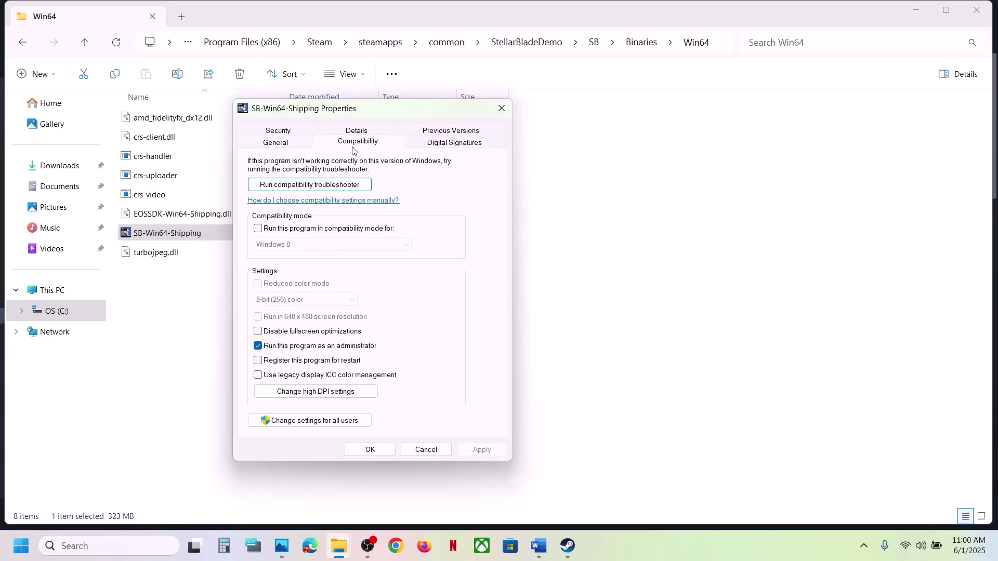
{"action": "left_click", "coordinate": [259, 228]}
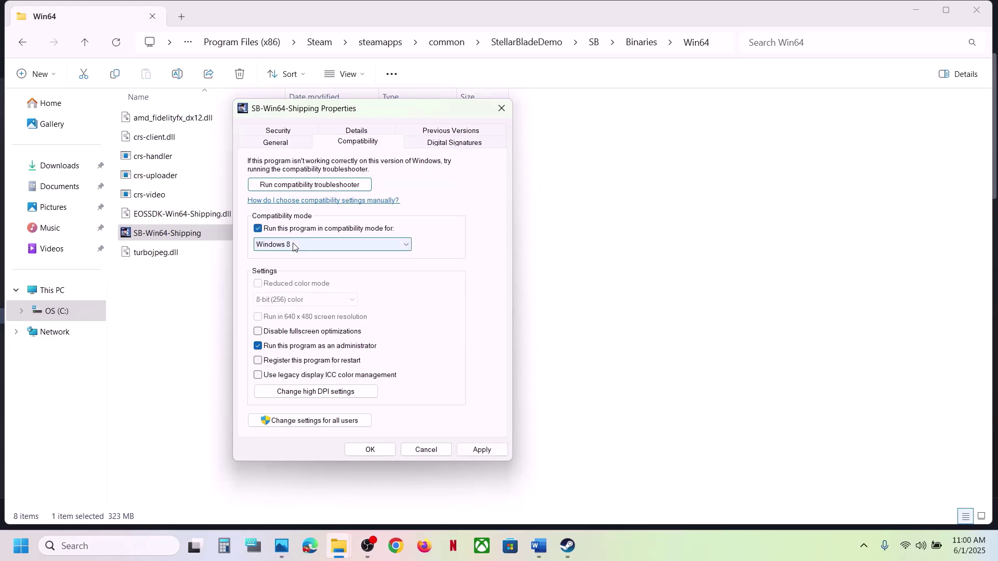
{"action": "left_click", "coordinate": [480, 450]}
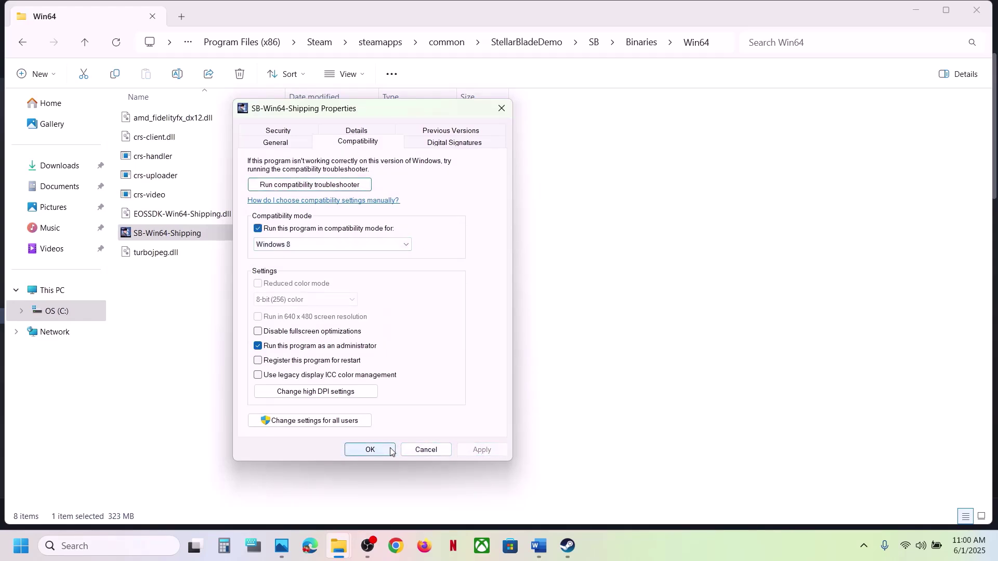
Switch the compatibility mode of SB-Win64-Shipping to Windows 7 and apply it
{"action": "left_click", "coordinate": [328, 246]}
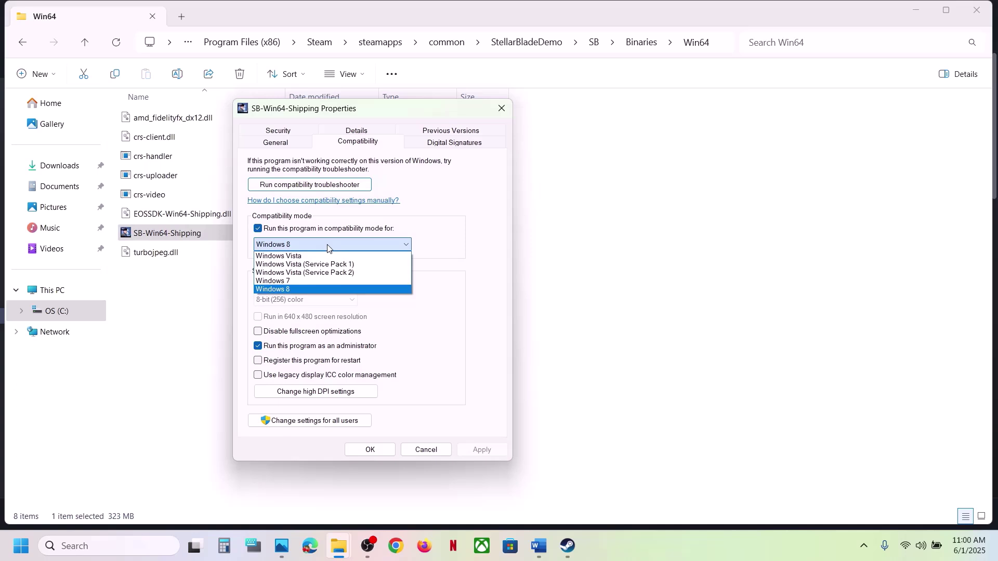
{"action": "left_click", "coordinate": [301, 283]}
{"action": "left_click", "coordinate": [481, 450]}
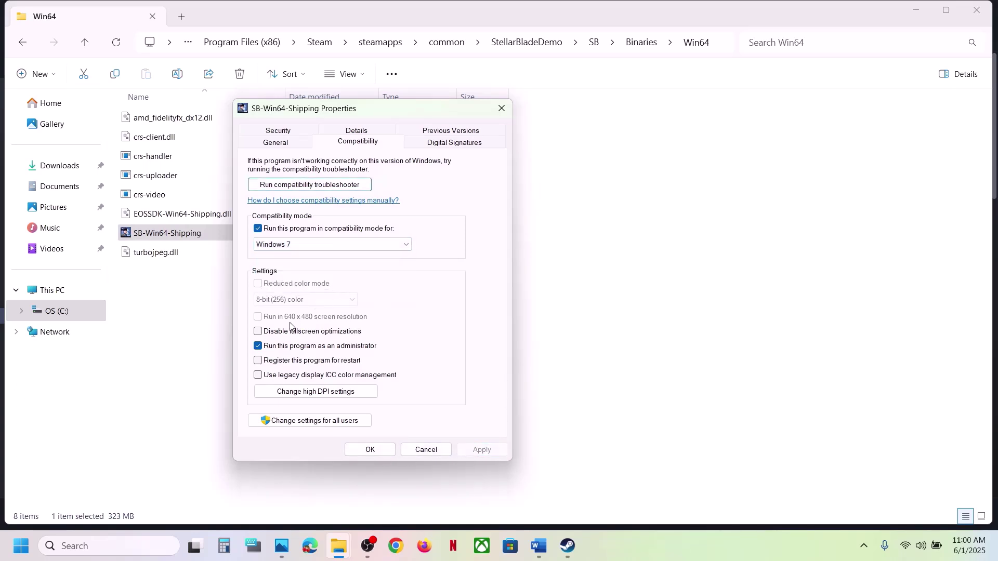
Disable fullscreen optimizations for SB-Win64-Shipping, apply the change and close its properties
{"action": "left_click", "coordinate": [258, 332]}
{"action": "left_click", "coordinate": [480, 450]}
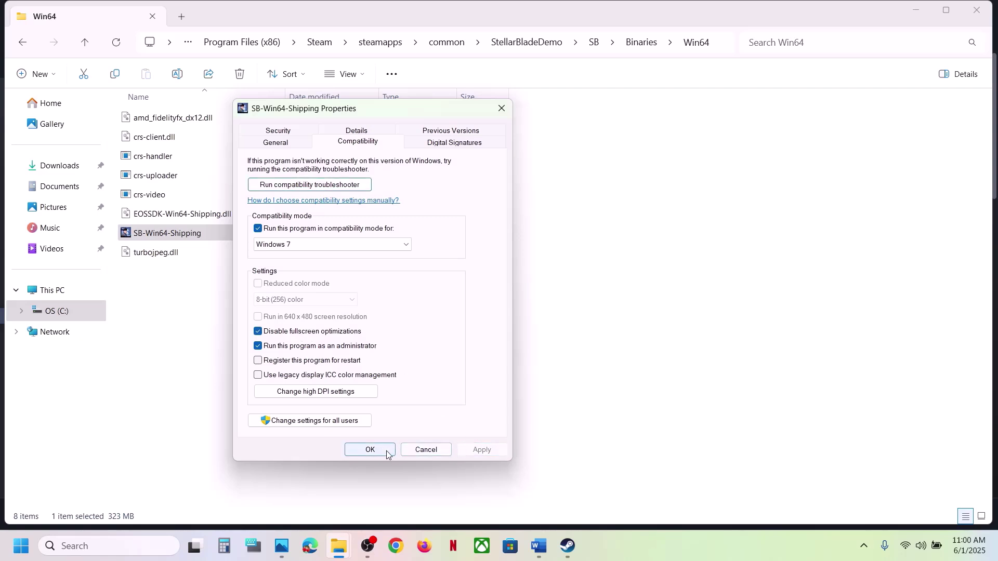
{"action": "left_click", "coordinate": [370, 450]}
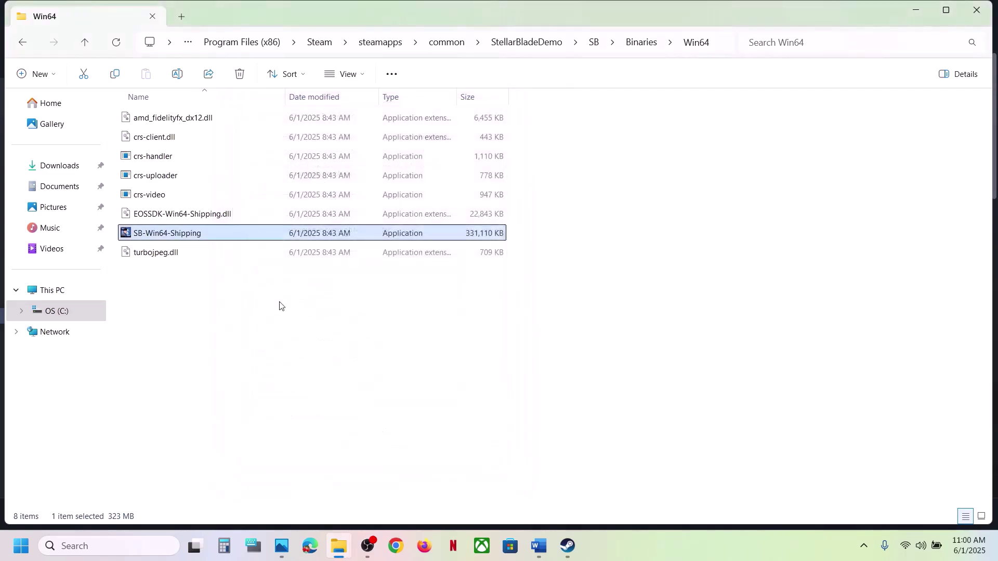
Clear compatibility mode, disabled fullscreen optimizations and run as administrator in the SB-Win64-Shipping properties, then apply and close
{"action": "right_click", "coordinate": [205, 241]}
{"action": "left_click", "coordinate": [300, 335]}
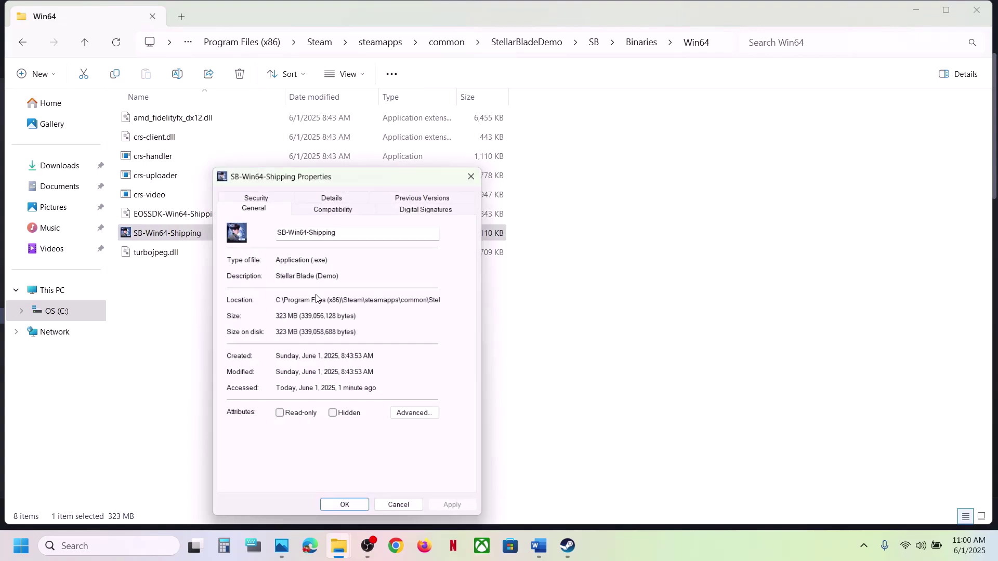
{"action": "left_click", "coordinate": [338, 207]}
{"action": "left_click", "coordinate": [235, 292]}
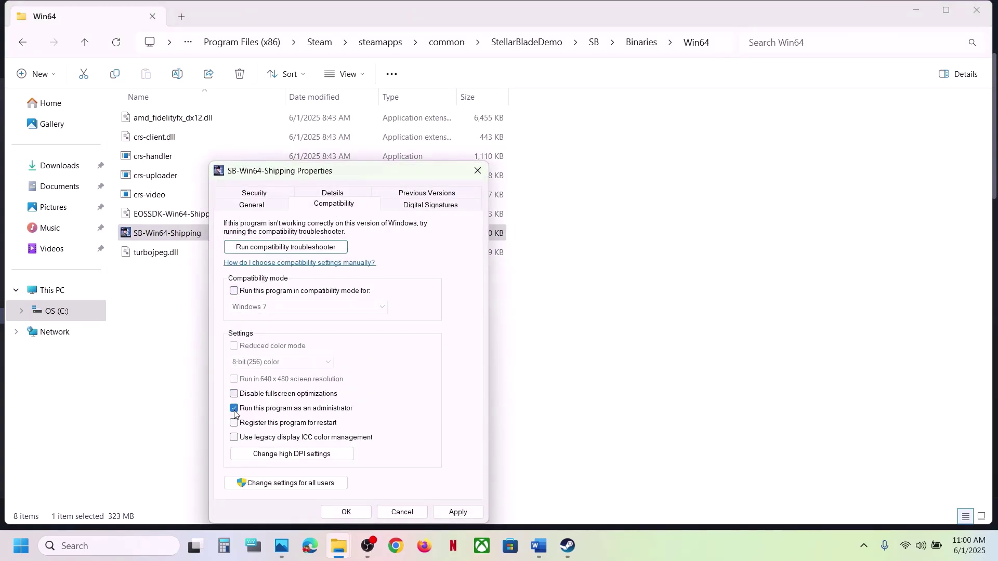
{"action": "left_click", "coordinate": [457, 512]}
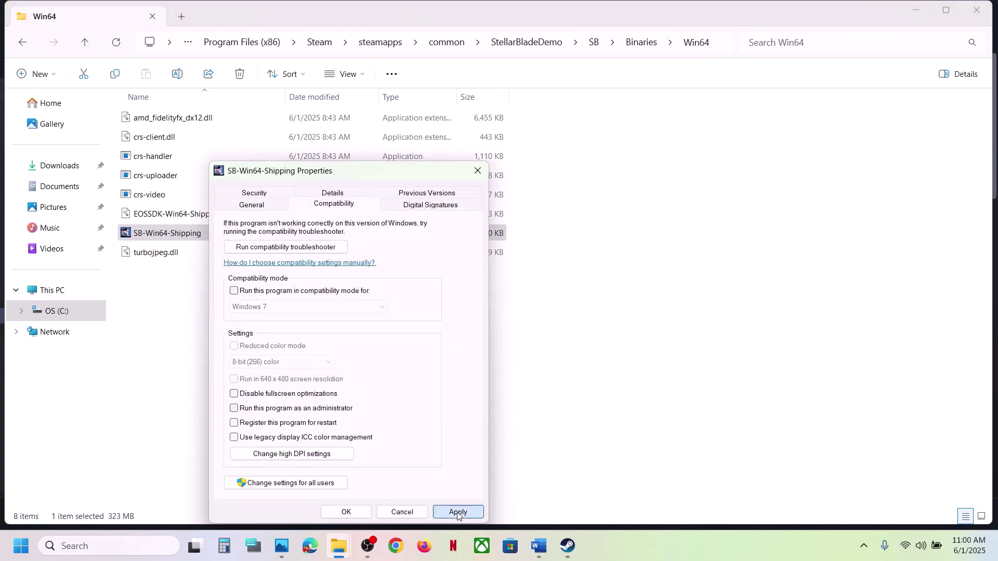
{"action": "left_click", "coordinate": [345, 512]}
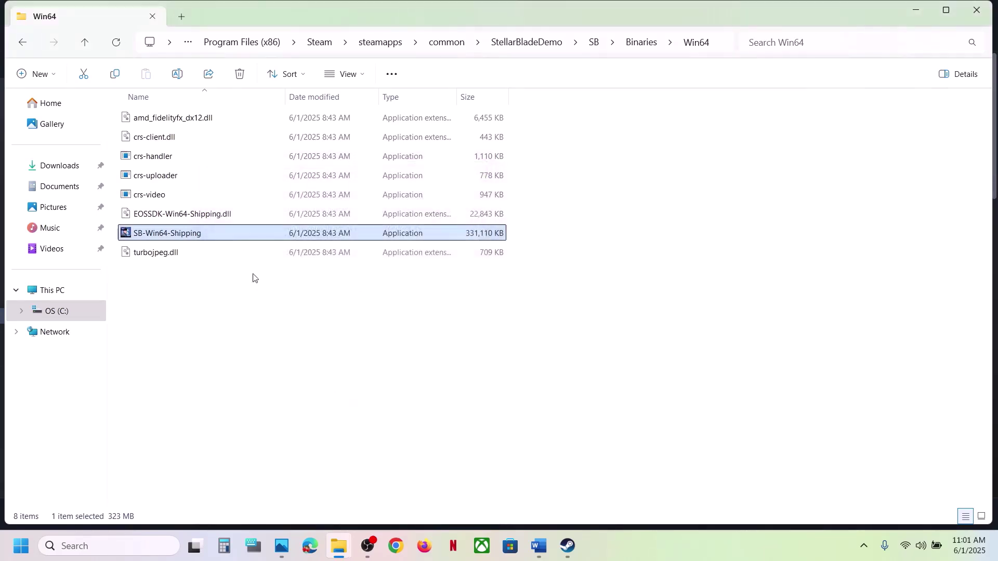
Go back up from the Win64 folder to the StellarBladeDemo folder
{"action": "left_click", "coordinate": [86, 48]}
{"action": "left_click", "coordinate": [85, 48]}
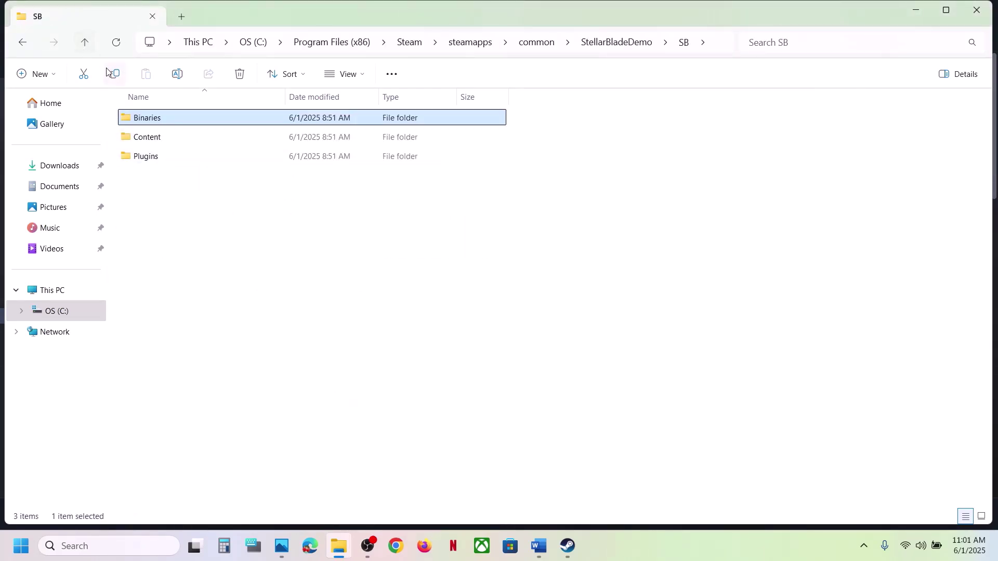
{"action": "left_click", "coordinate": [86, 40]}
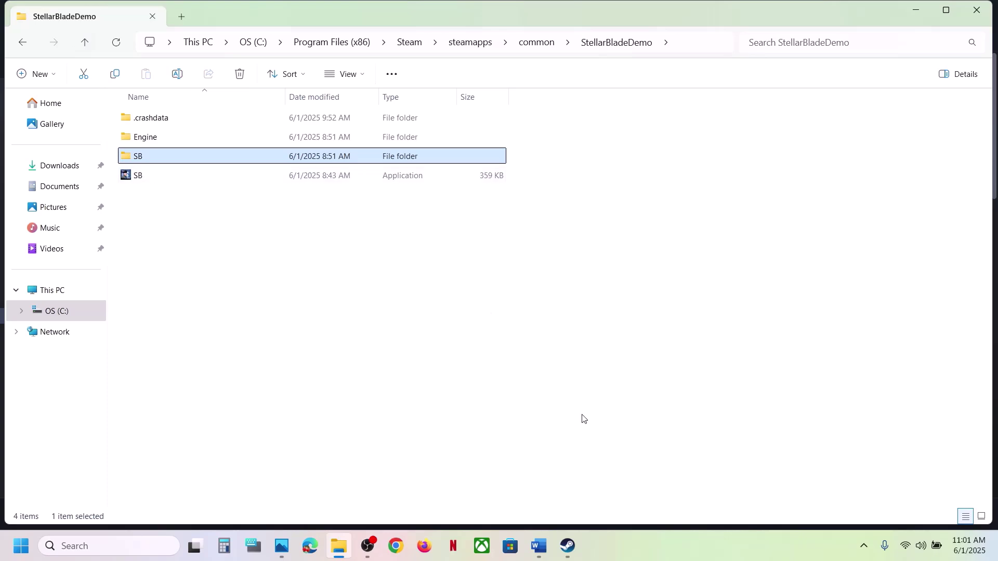
Switch to the Word document and review Step 4 on trying -dx11/-dx12 in the launch options
{"action": "left_click", "coordinate": [568, 546]}
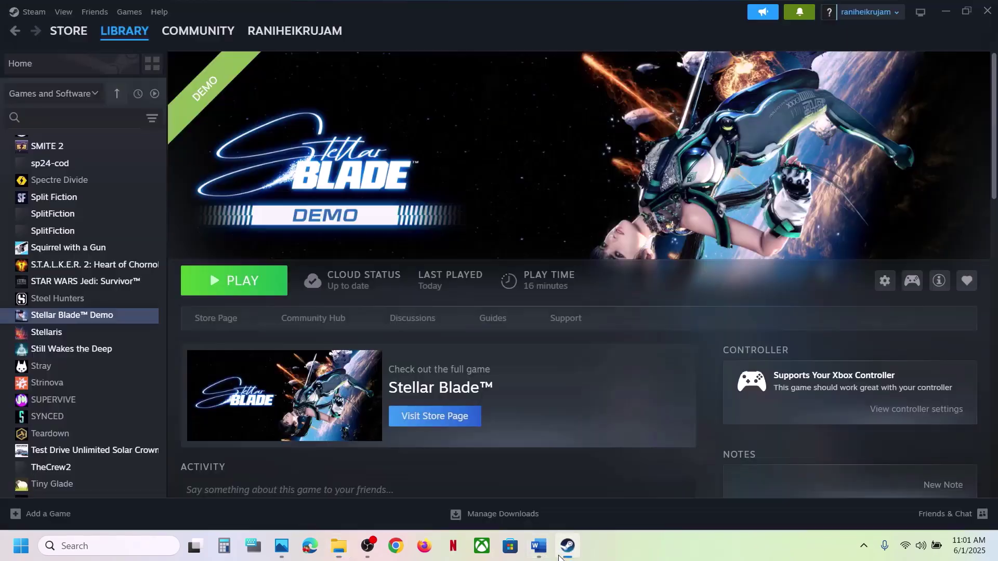
{"action": "left_click", "coordinate": [541, 555]}
{"action": "scroll", "coordinate": [459, 330], "scroll_direction": "down", "scroll_amount": 3}
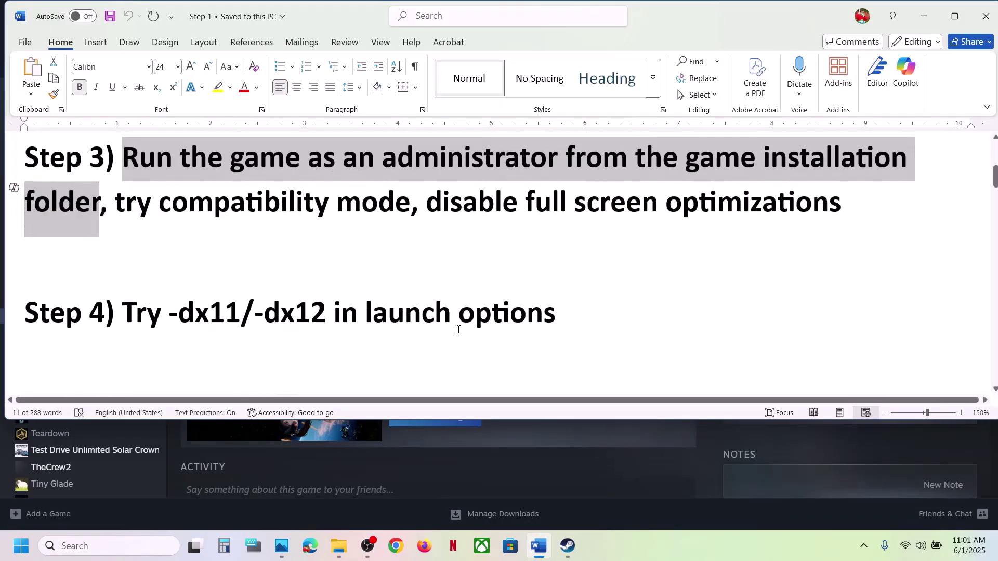
{"action": "left_click_drag", "start_coordinate": [178, 311], "coordinate": [458, 313]}
Switch to Steam, set the Stellar Blade Demo's launch options to -dx11 and close its properties
{"action": "left_click", "coordinate": [662, 468]}
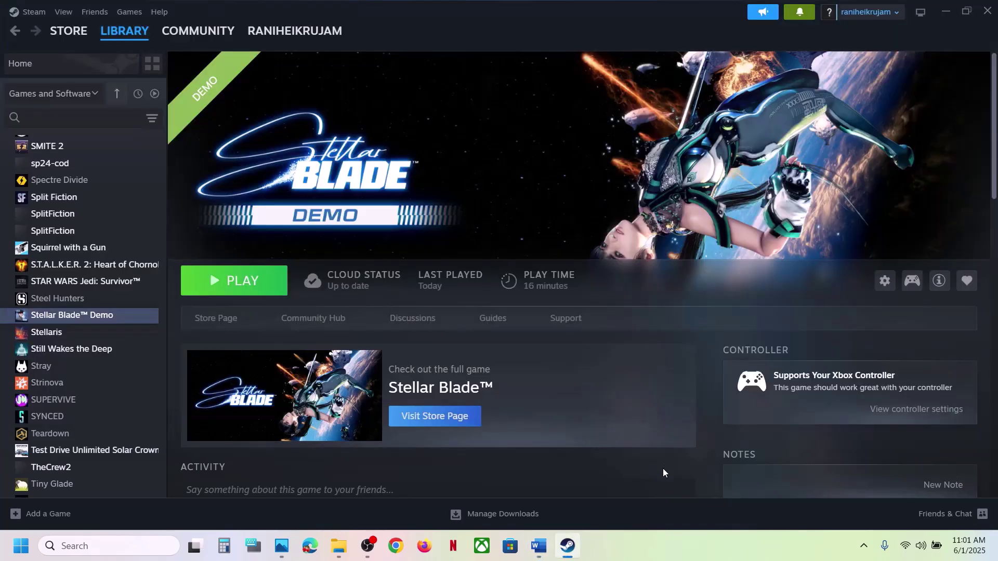
{"action": "right_click", "coordinate": [142, 315]}
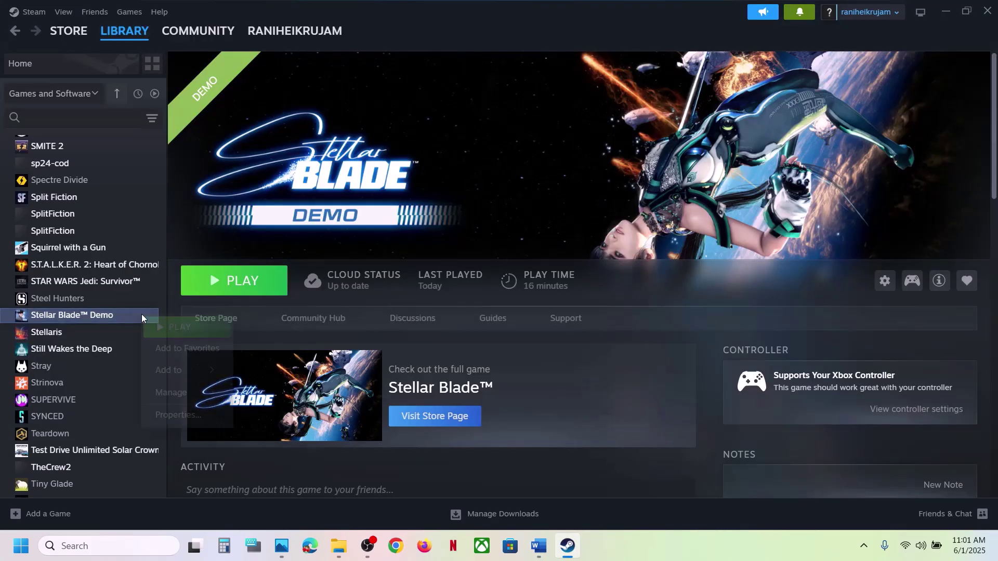
{"action": "left_click", "coordinate": [187, 412]}
{"action": "left_click", "coordinate": [391, 295]}
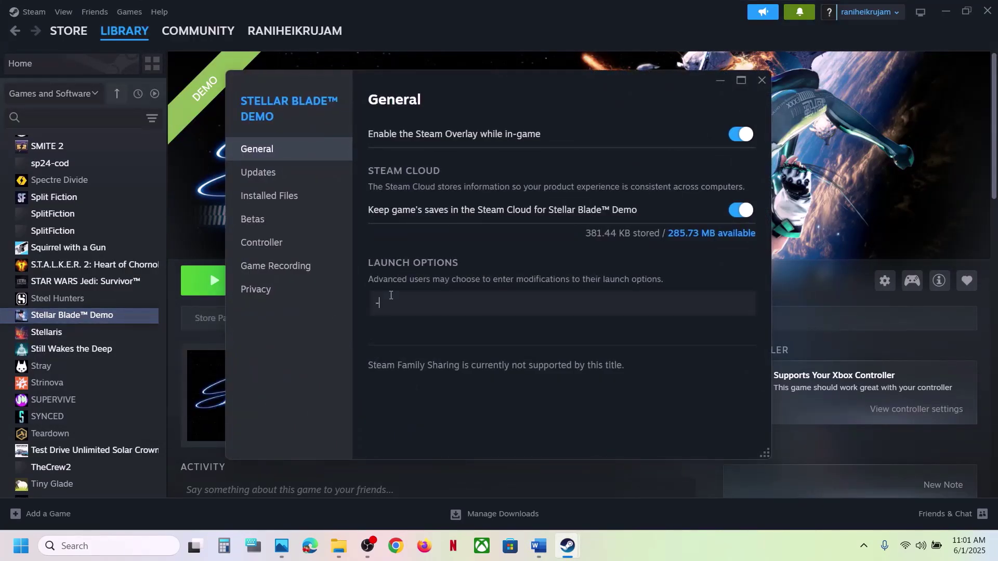
{"action": "left_click", "coordinate": [525, 356]}
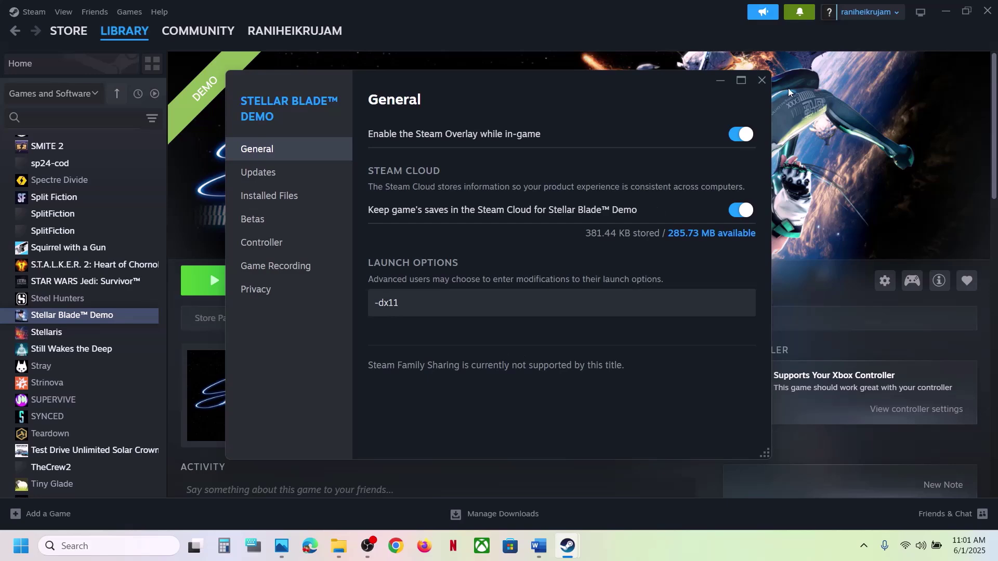
{"action": "left_click", "coordinate": [761, 81]}
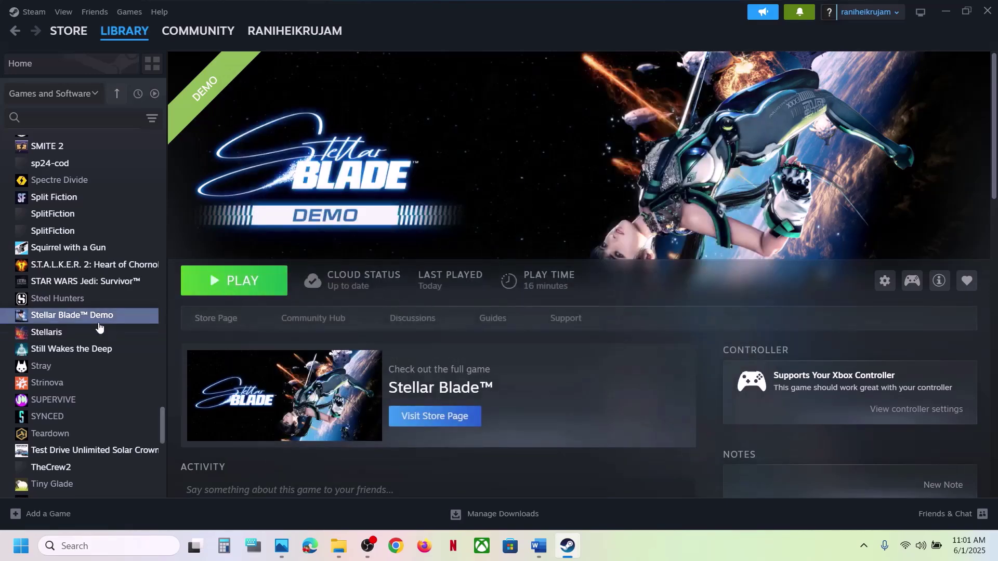
Reopen the Stellar Blade Demo's properties and replace its launch option with -dx12
{"action": "right_click", "coordinate": [99, 323]}
{"action": "left_click", "coordinate": [133, 416]}
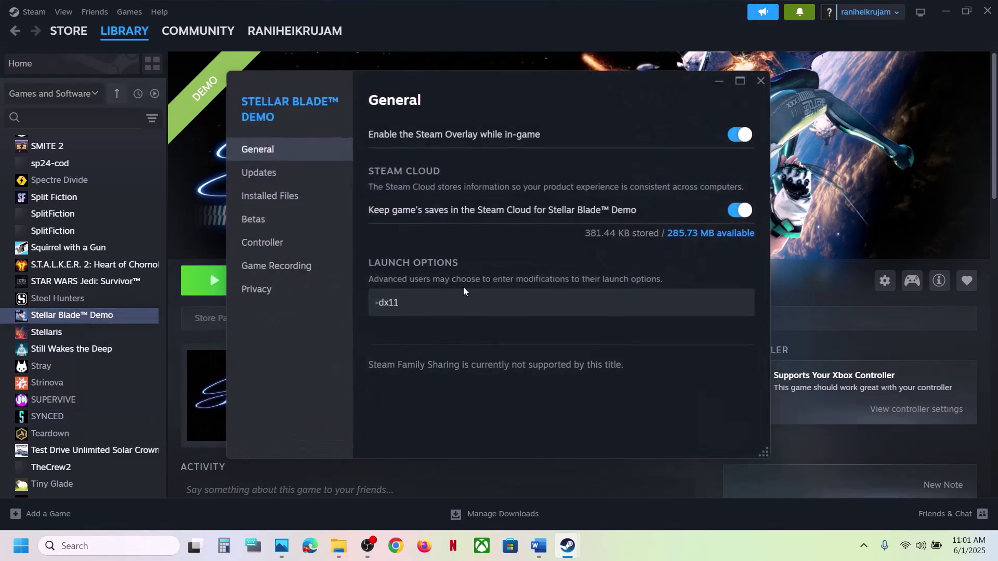
{"action": "left_click", "coordinate": [435, 308]}
{"action": "key", "text": "ctrl+a"}
{"action": "type", "text": "-dx12"}
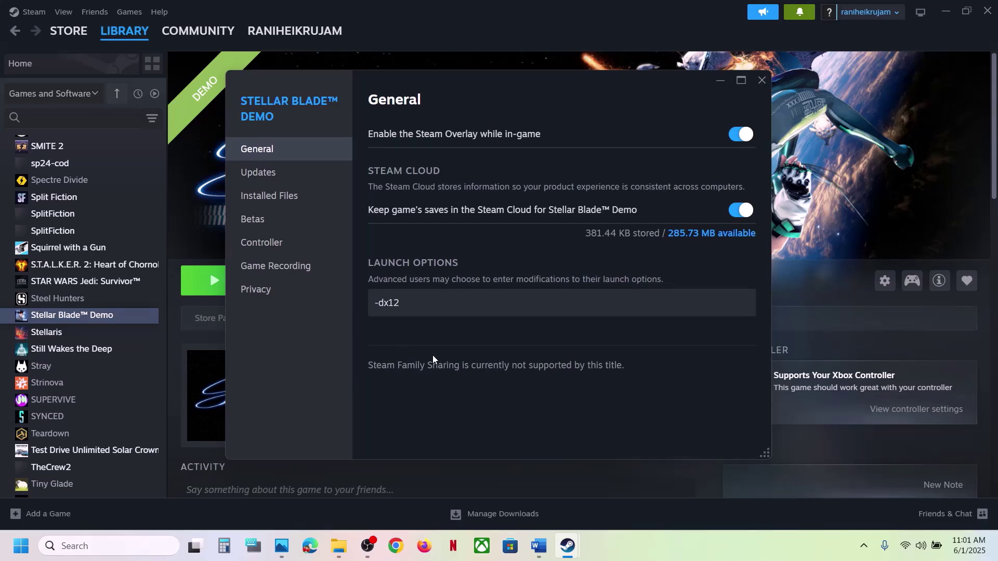
Clear the Stellar Blade Demo's launch options and close its properties
{"action": "left_click_drag", "start_coordinate": [424, 308], "coordinate": [348, 303]}
{"action": "key", "text": "BackSpace"}
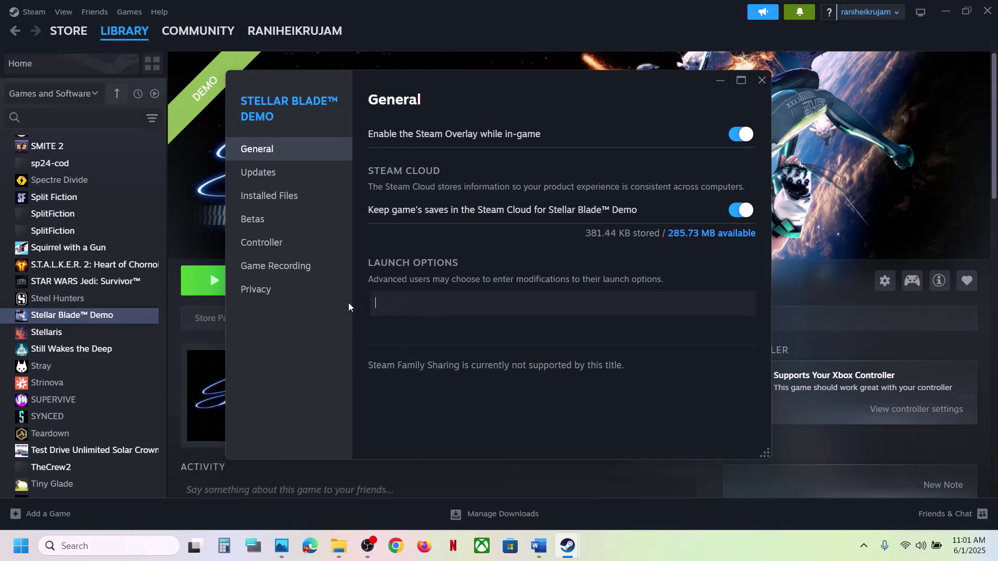
{"action": "left_click", "coordinate": [763, 81]}
Switch to the Word document and review Step 5 on deleting the config file
{"action": "left_click", "coordinate": [538, 546]}
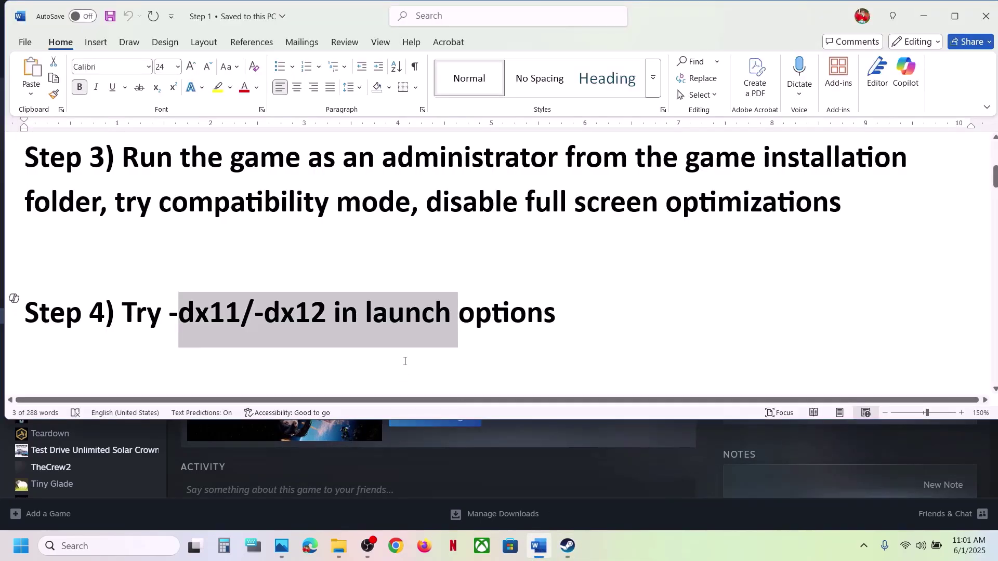
{"action": "scroll", "coordinate": [405, 361], "scroll_direction": "down", "scroll_amount": 3}
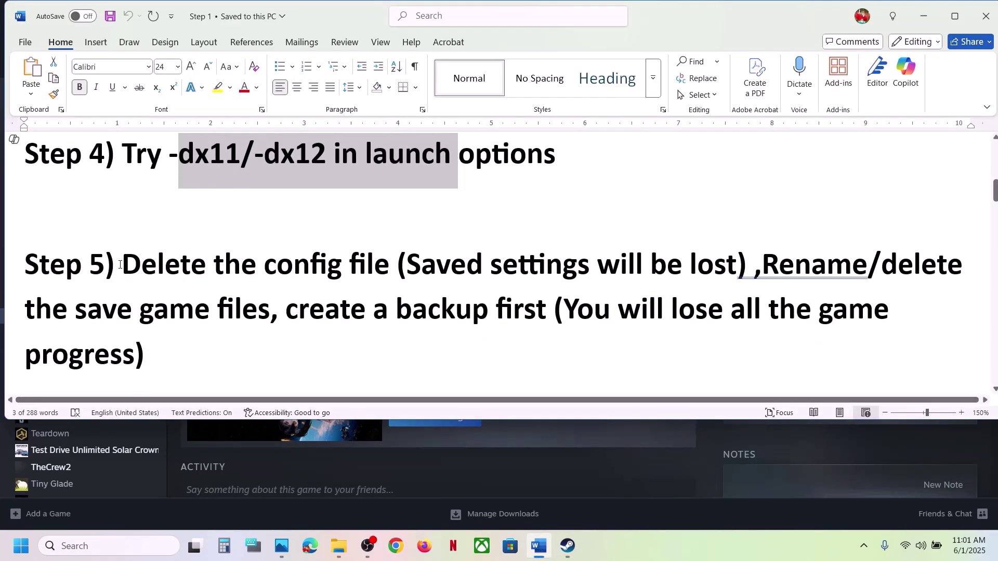
{"action": "left_click_drag", "start_coordinate": [119, 265], "coordinate": [740, 267]}
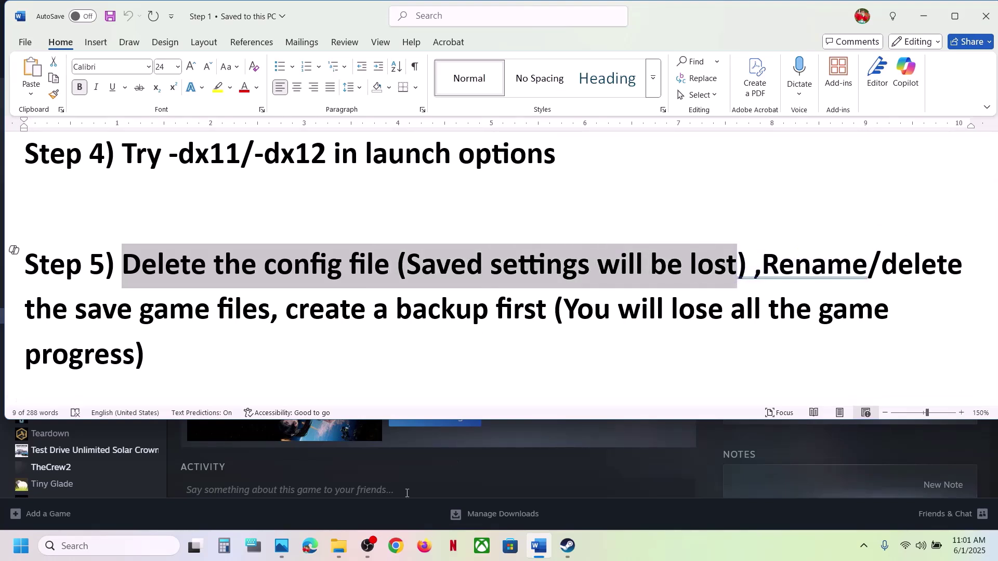
In File Explorer, browse Documents\StellarBlade through the user ID folder to Demo\WindowsNoEditor and bring up the file actions for GameUserSettings
{"action": "left_click", "coordinate": [339, 546]}
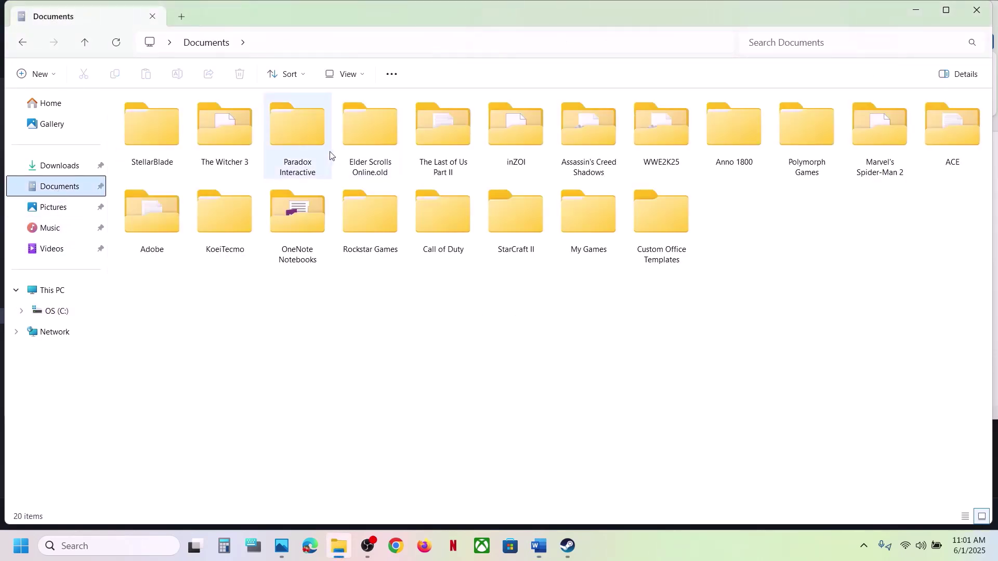
{"action": "double_click", "coordinate": [145, 152]}
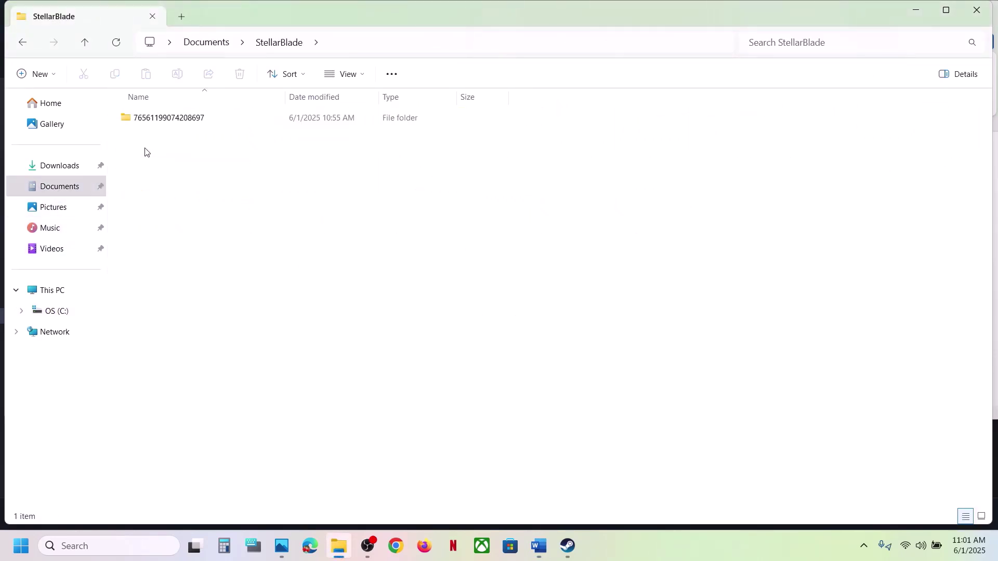
{"action": "double_click", "coordinate": [158, 123]}
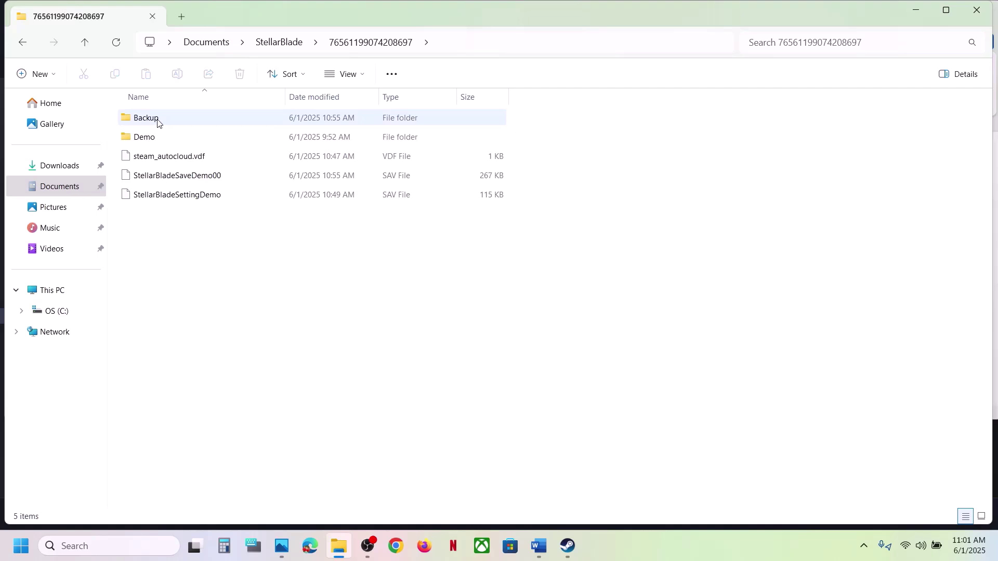
{"action": "double_click", "coordinate": [156, 137]}
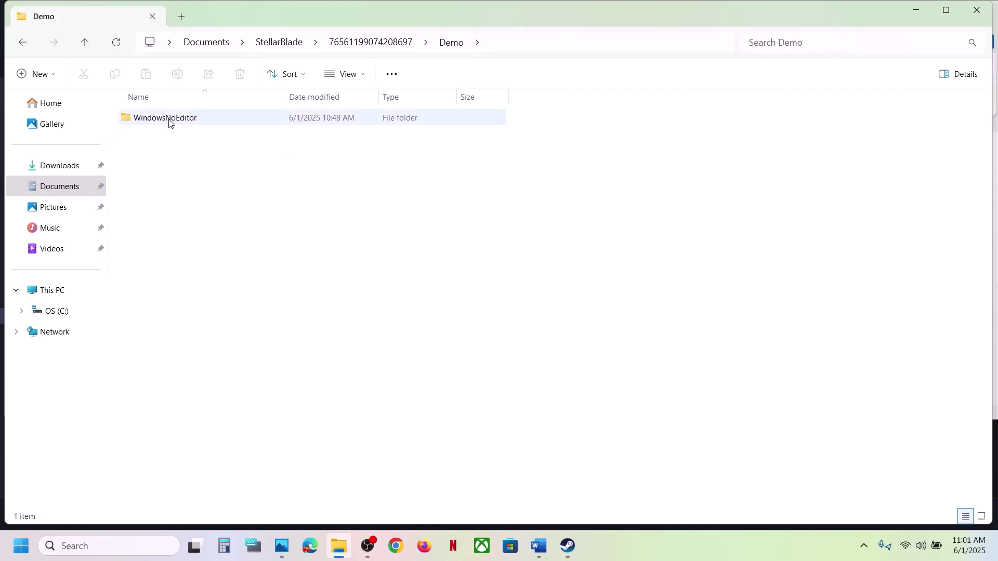
{"action": "double_click", "coordinate": [170, 123]}
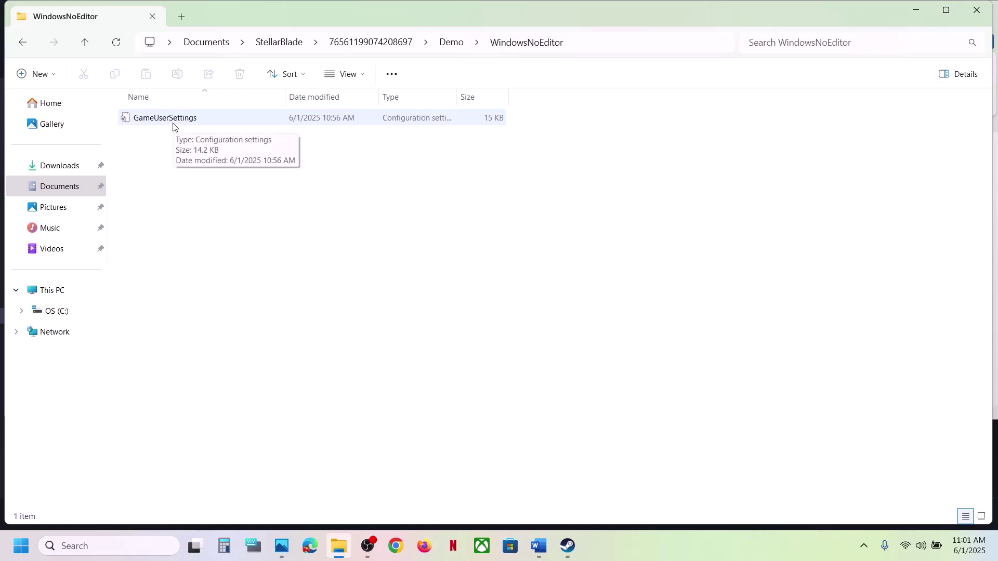
{"action": "left_click", "coordinate": [174, 127]}
{"action": "right_click", "coordinate": [173, 128]}
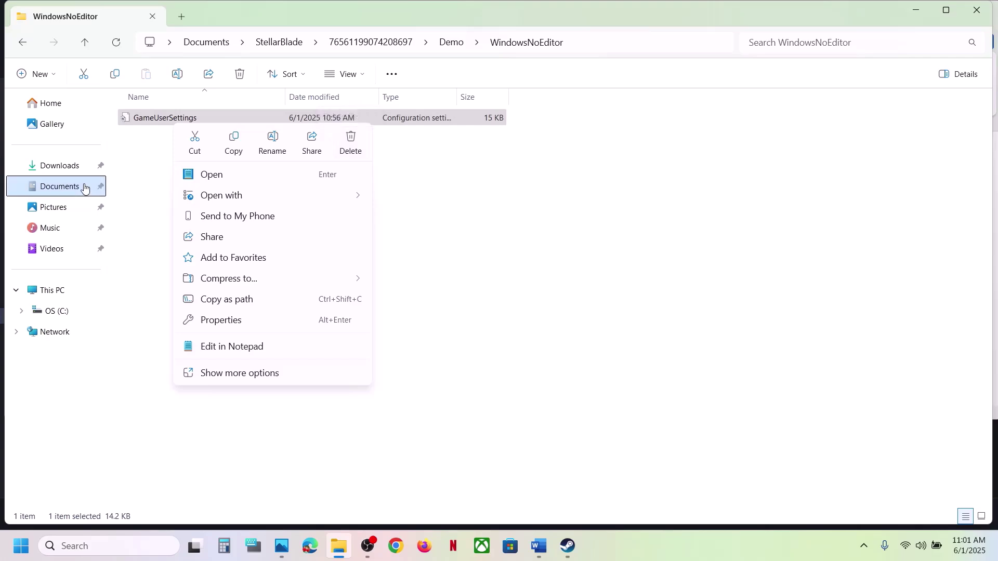
Browse from This PC through the C: drive and Users to the user's profile folder
{"action": "left_click", "coordinate": [71, 290]}
{"action": "double_click", "coordinate": [249, 122]}
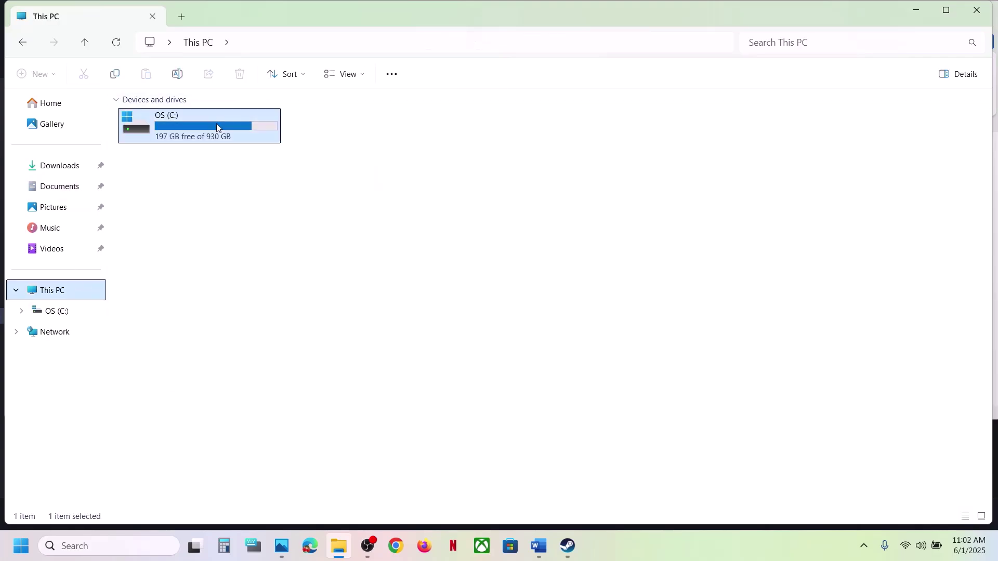
{"action": "scroll", "coordinate": [227, 307], "scroll_direction": "down", "scroll_amount": 4}
{"action": "double_click", "coordinate": [183, 351]}
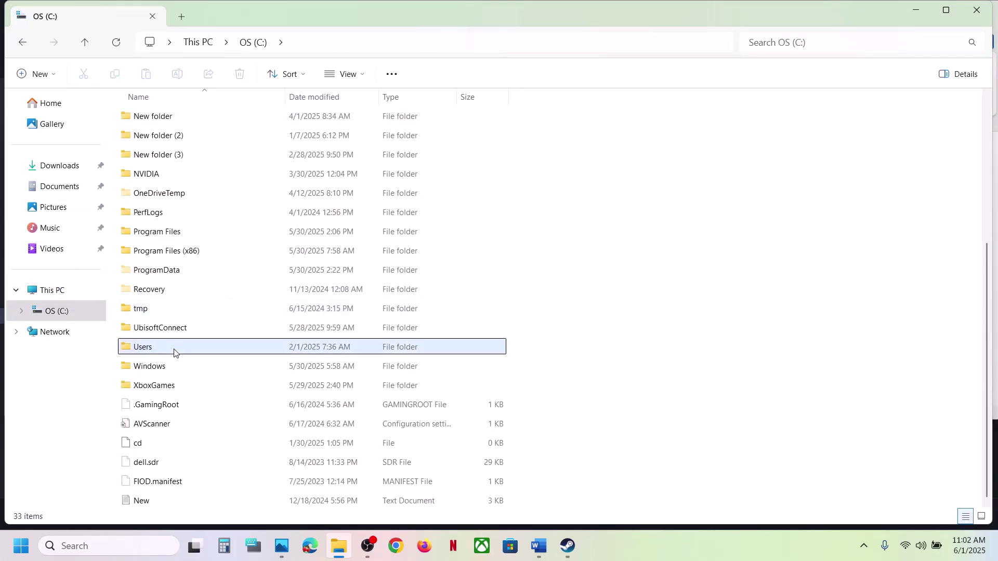
{"action": "double_click", "coordinate": [154, 124]}
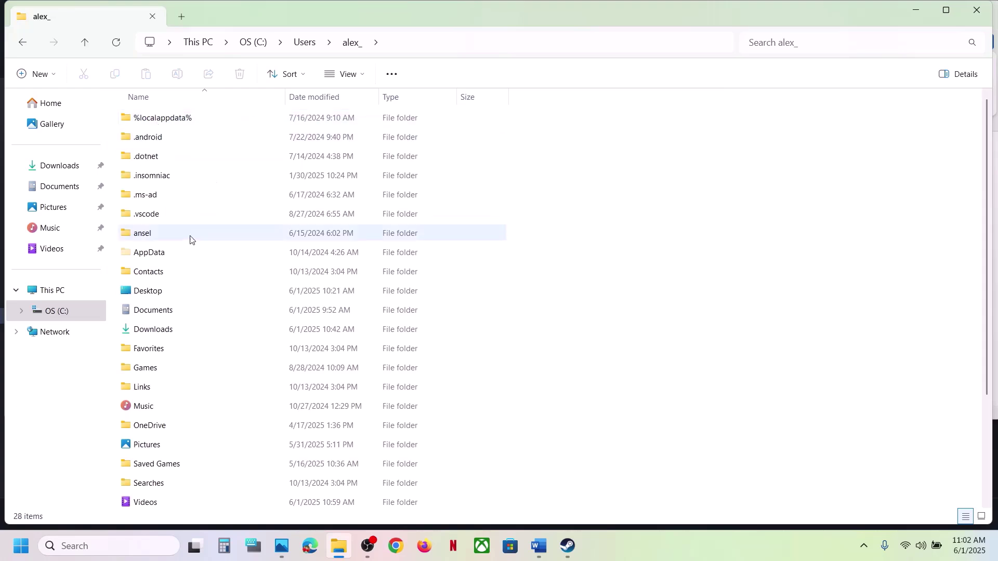
Select the AppData folder and check the display option for hidden items
{"action": "left_click", "coordinate": [161, 253]}
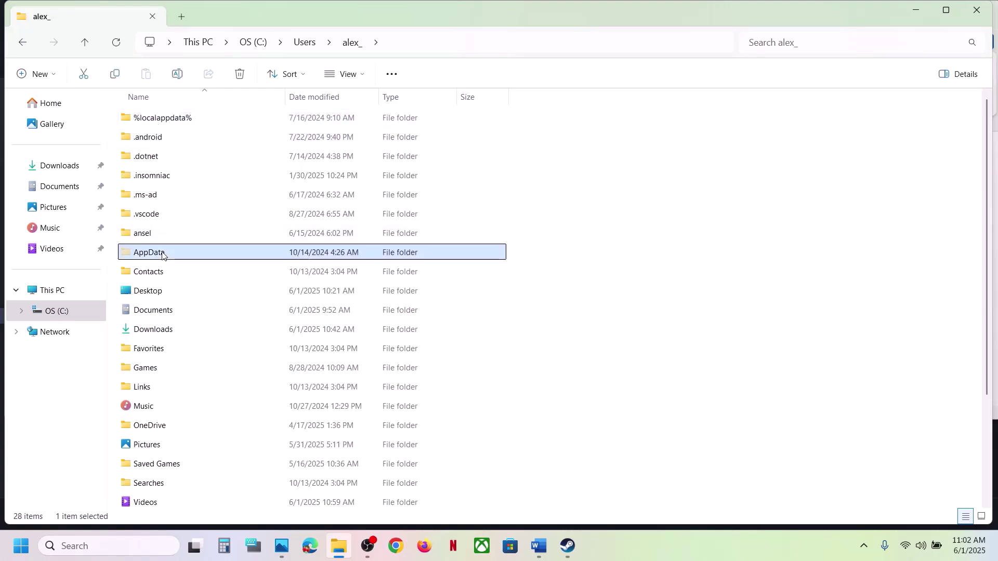
{"action": "left_click", "coordinate": [364, 74]}
{"action": "mouse_move", "coordinate": [368, 319]}
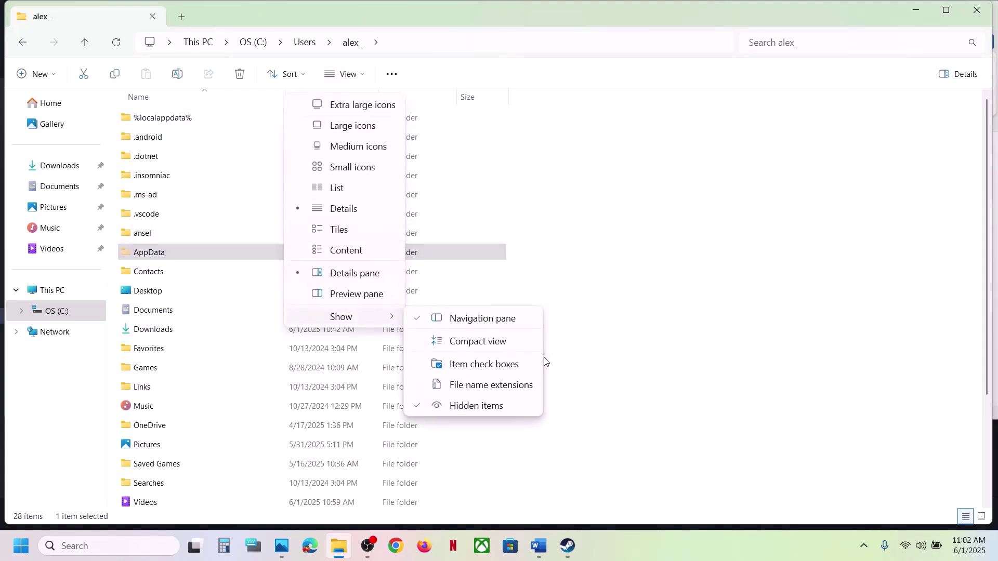
Browse to AppData\Local\SB\Saved, bring up the file actions for the Config folder and dismiss them
{"action": "double_click", "coordinate": [234, 255]}
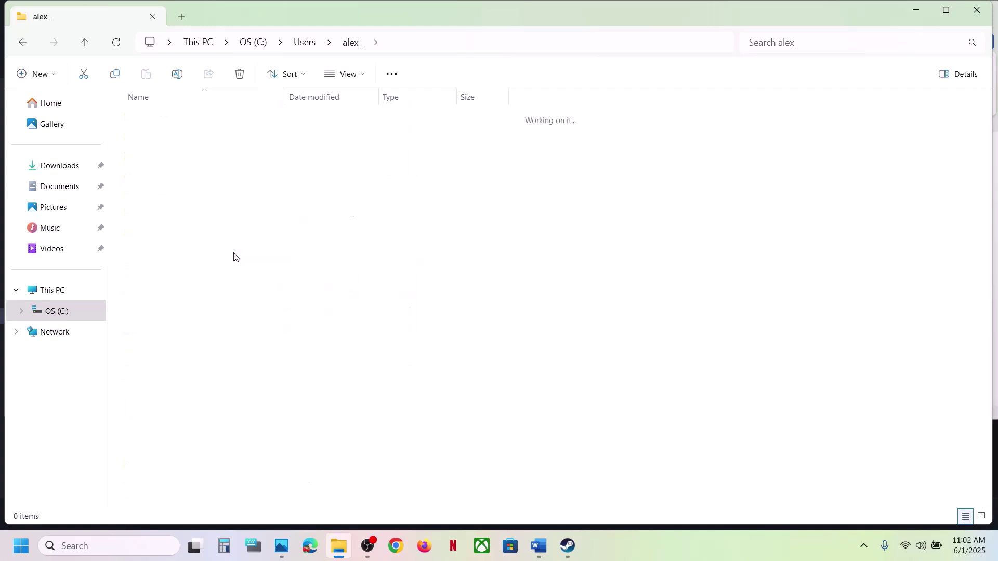
{"action": "double_click", "coordinate": [158, 122]}
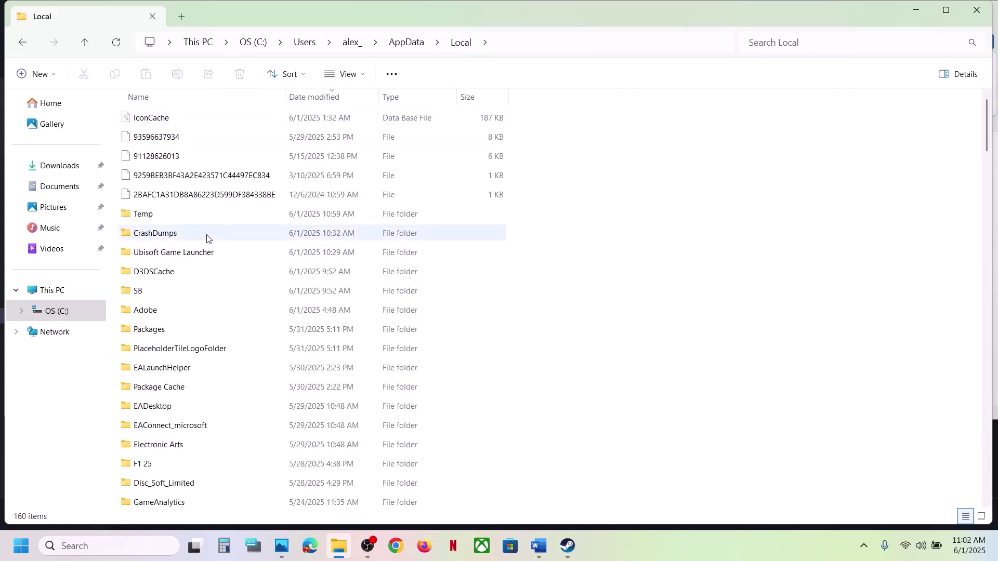
{"action": "double_click", "coordinate": [159, 292]}
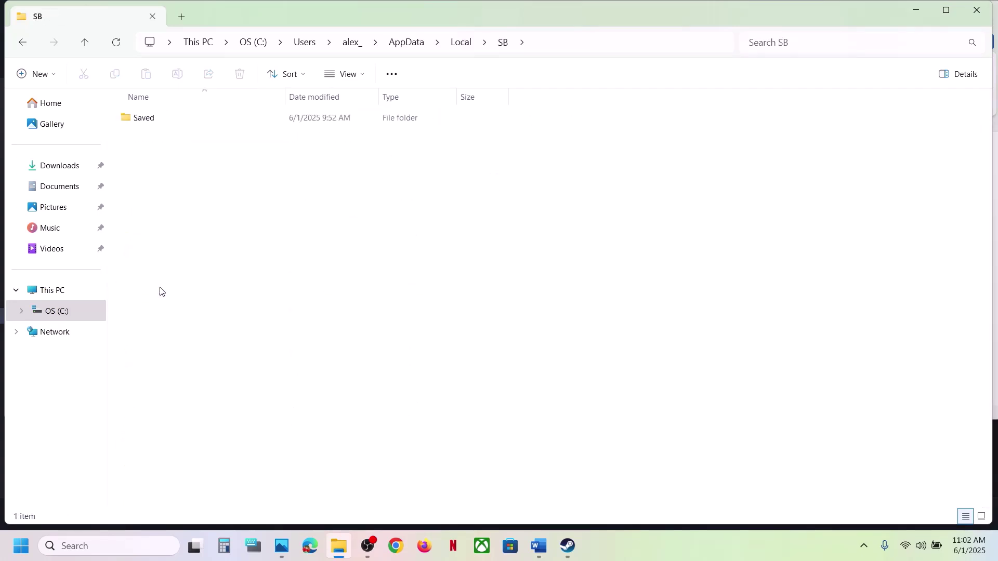
{"action": "double_click", "coordinate": [162, 118]}
{"action": "left_click", "coordinate": [154, 122]}
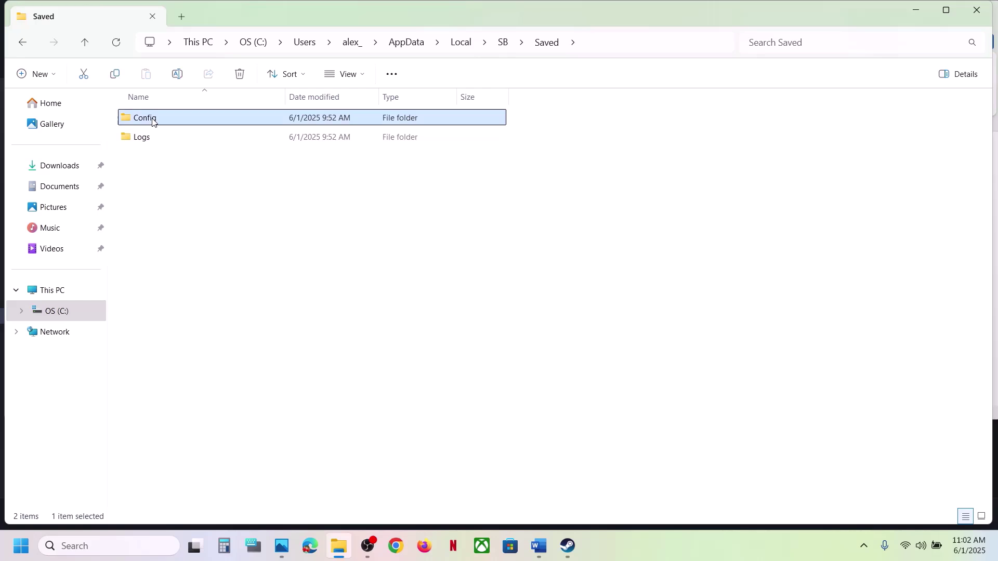
{"action": "right_click", "coordinate": [153, 122]}
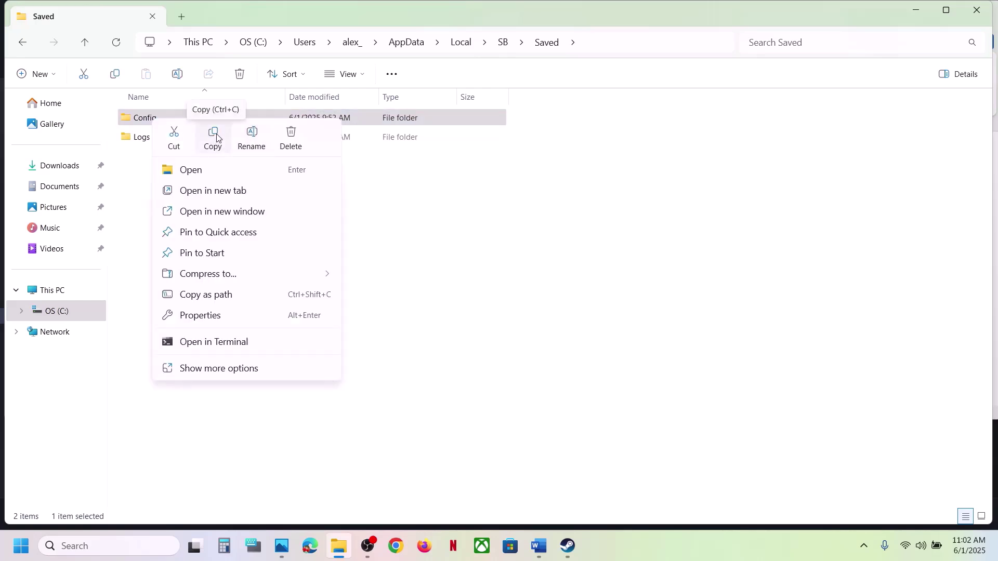
{"action": "left_click", "coordinate": [375, 235]}
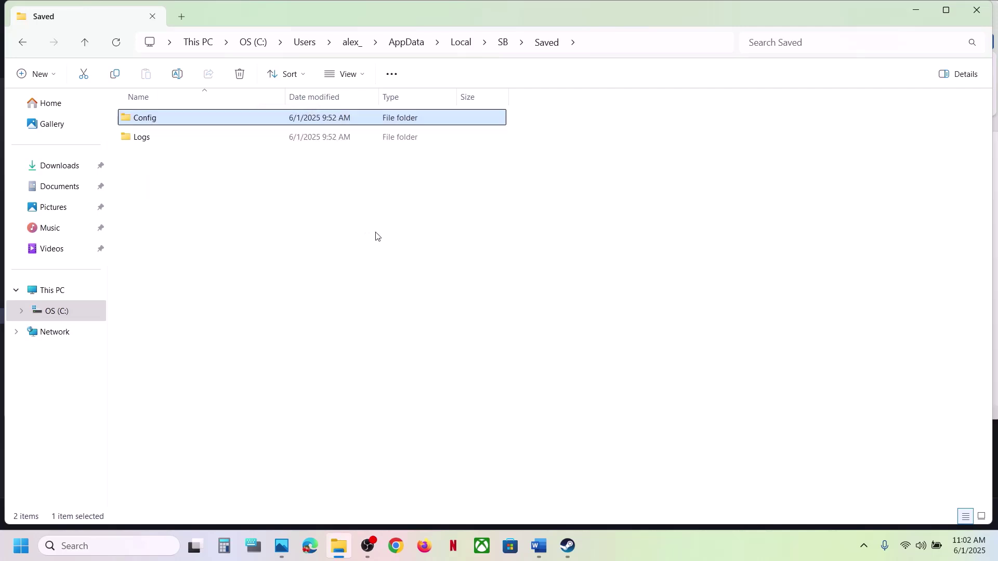
Switch to the Word document and review Step 5 on renaming or deleting the save game files after creating a backup
{"action": "left_click", "coordinate": [539, 545]}
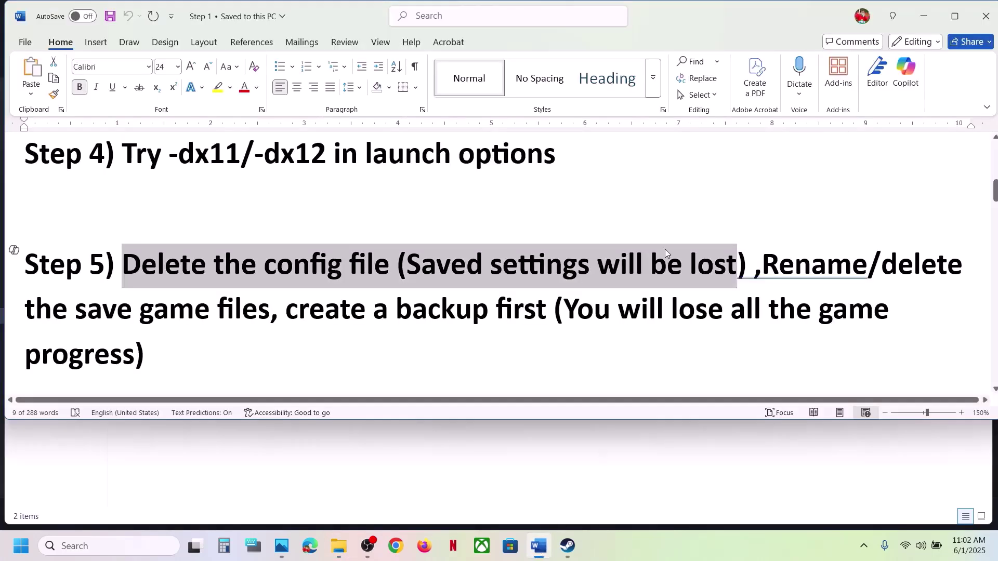
{"action": "mouse_move", "coordinate": [738, 264]}
{"action": "left_mouse_down"}
{"action": "mouse_move", "coordinate": [778, 264]}
{"action": "mouse_move", "coordinate": [406, 264]}
{"action": "mouse_move", "coordinate": [270, 311]}
{"action": "left_mouse_up"}
{"action": "left_click", "coordinate": [766, 261]}
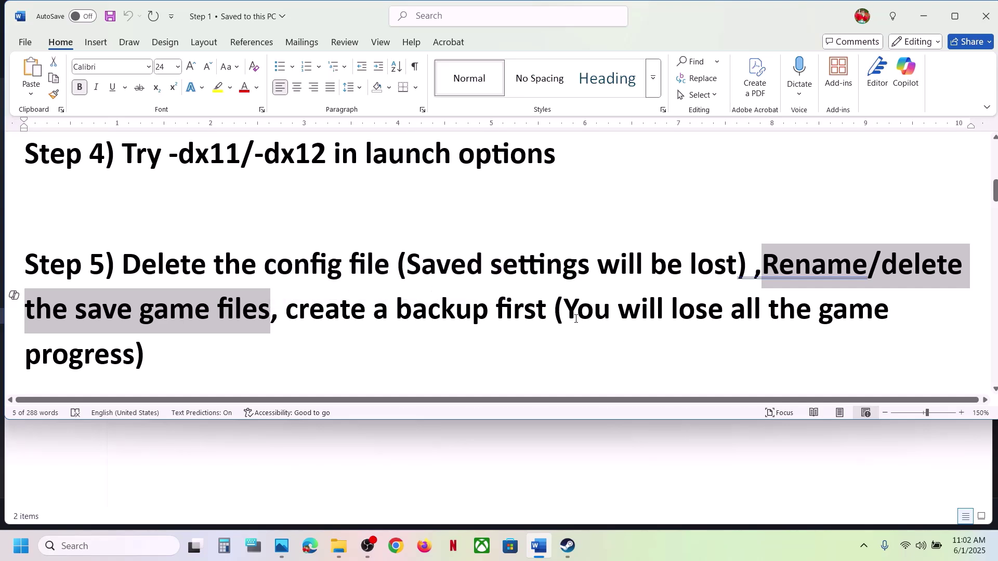
{"action": "left_click_drag", "start_coordinate": [571, 312], "coordinate": [252, 350]}
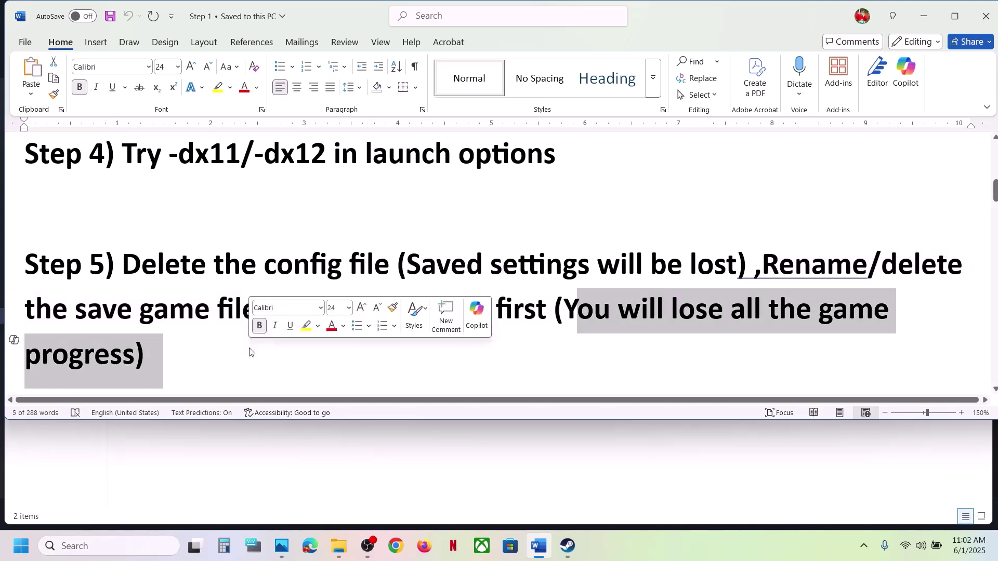
{"action": "left_click", "coordinate": [152, 349]}
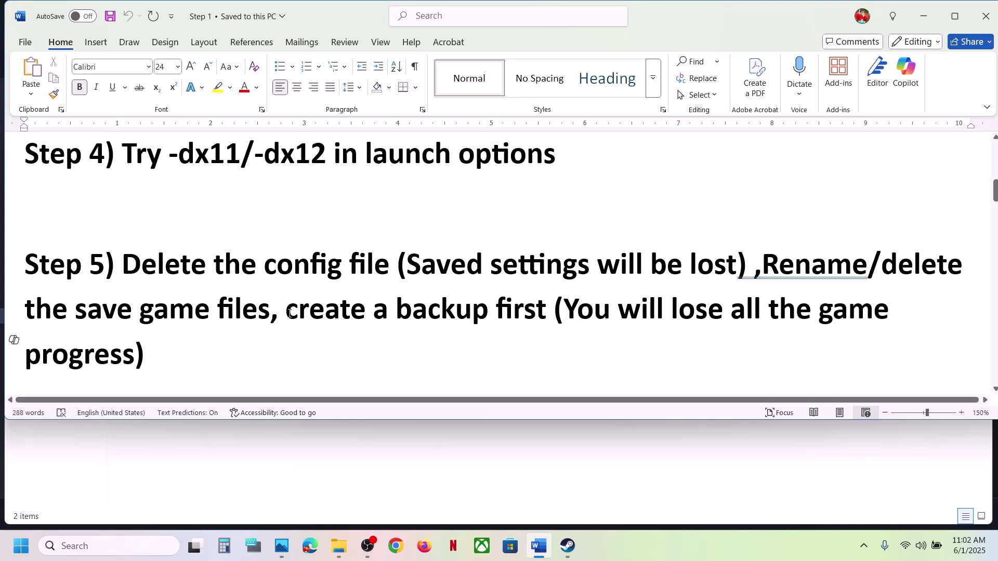
{"action": "left_click_drag", "start_coordinate": [290, 312], "coordinate": [552, 312]}
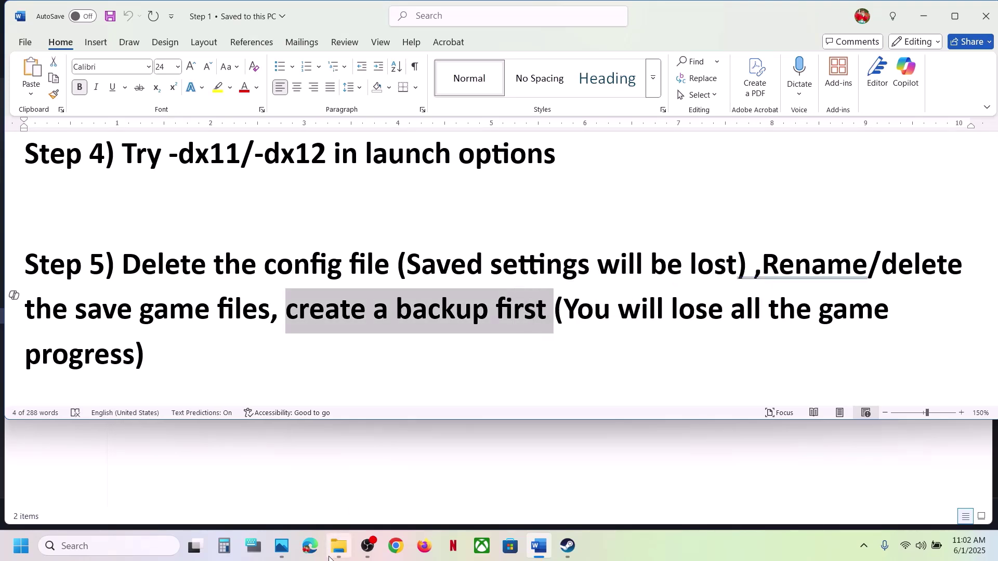
In File Explorer, copy the StellarBlade folder from Documents to the desktop as a backup and place the copy in an open area
{"action": "mouse_move", "coordinate": [332, 551]}
{"action": "left_click", "coordinate": [344, 515]}
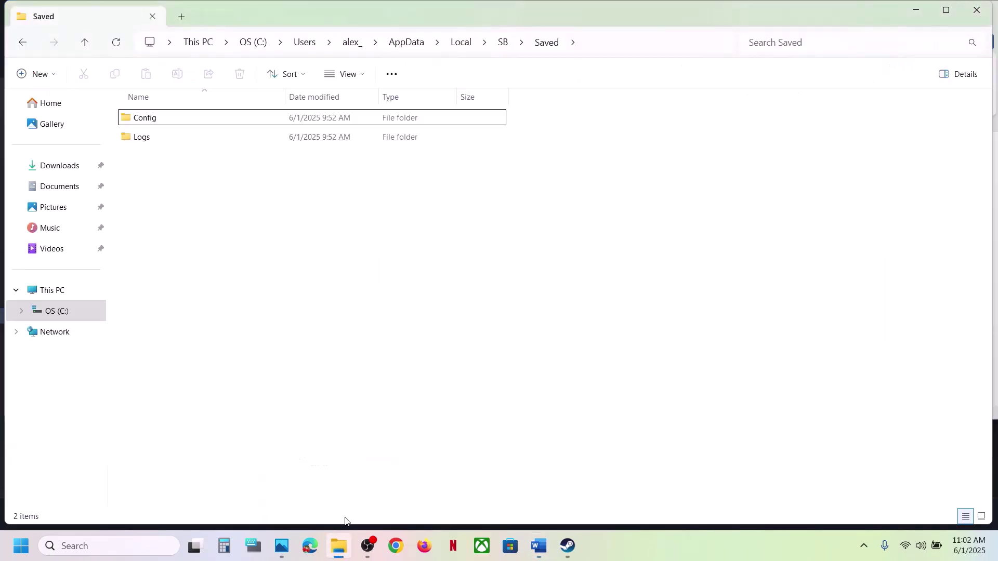
{"action": "left_click", "coordinate": [61, 190]}
{"action": "right_click", "coordinate": [160, 141]}
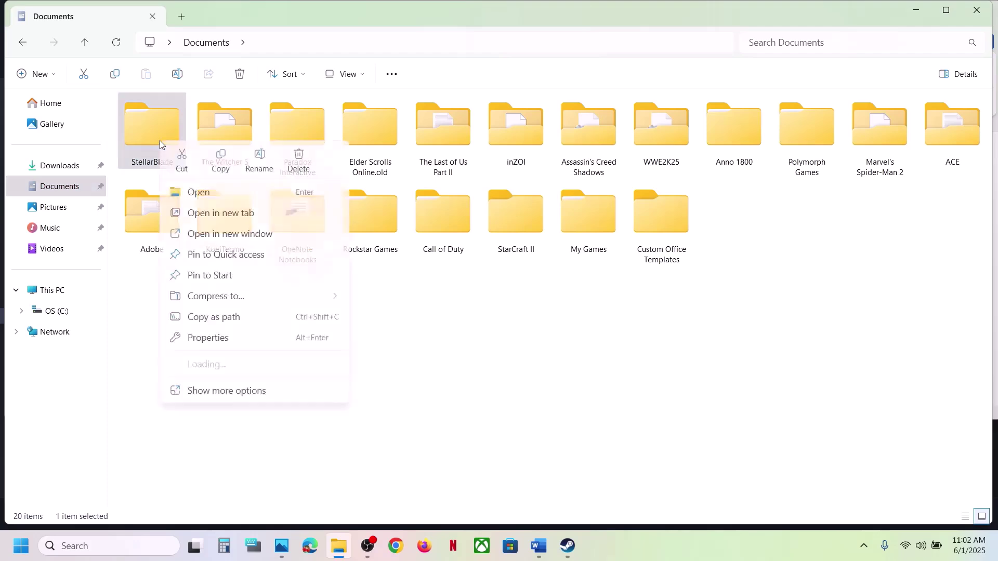
{"action": "left_click", "coordinate": [223, 162]}
{"action": "key", "text": "super+Down"}
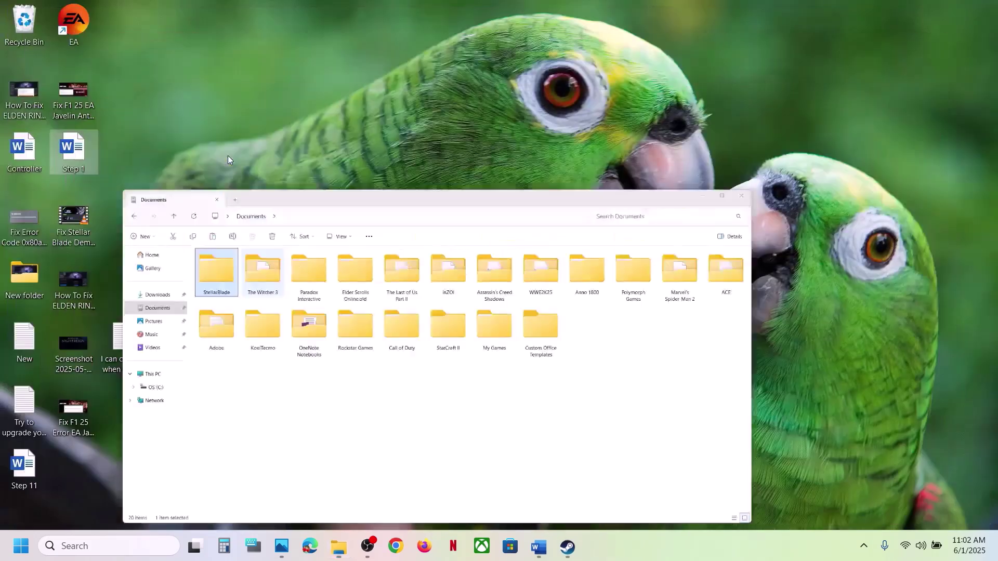
{"action": "key", "text": "super+Down"}
{"action": "key", "text": "ctrl+v"}
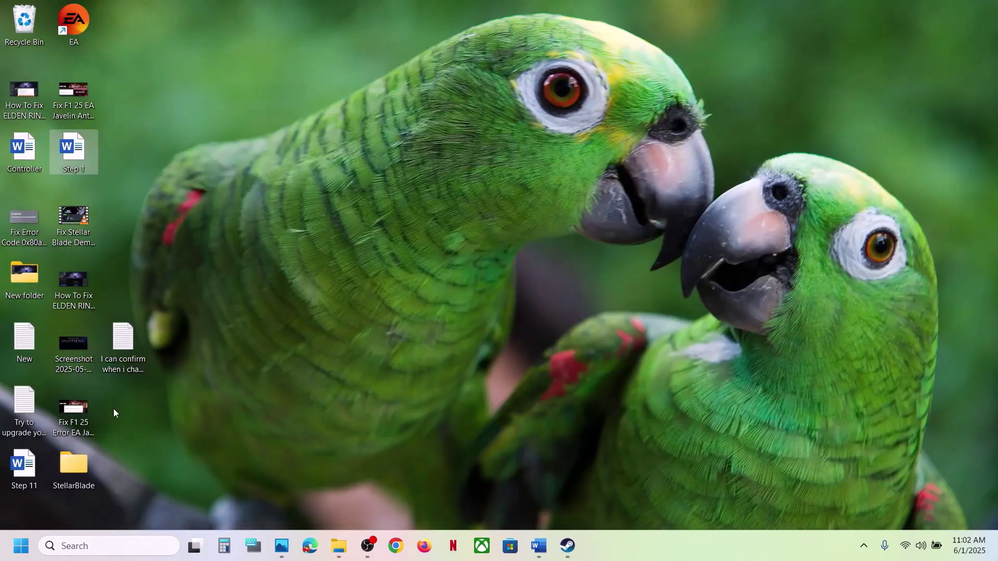
{"action": "left_click_drag", "start_coordinate": [78, 472], "coordinate": [474, 218]}
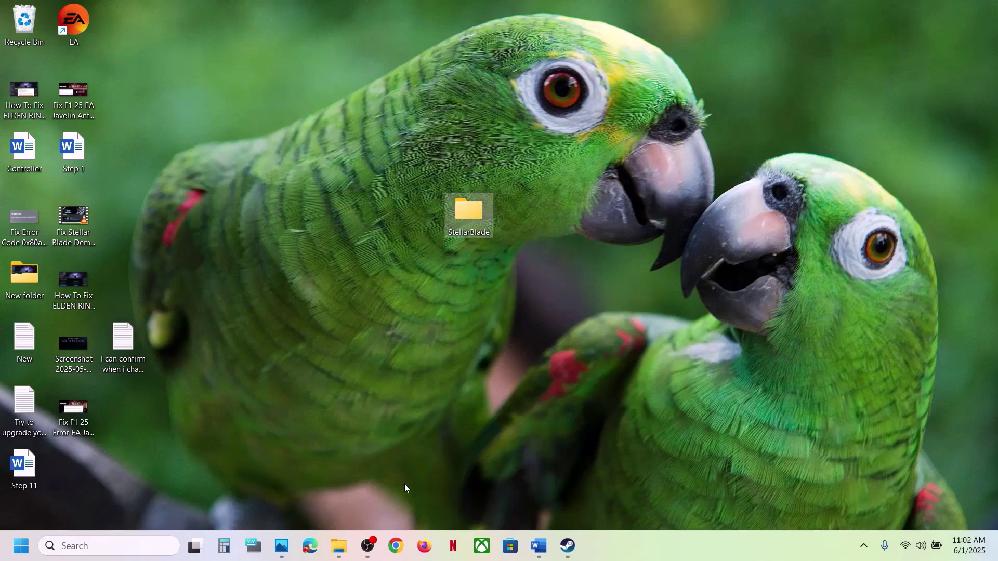
Return to Documents in File Explorer and rename the StellarBlade folder as StellarBlade.old
{"action": "left_click", "coordinate": [330, 550]}
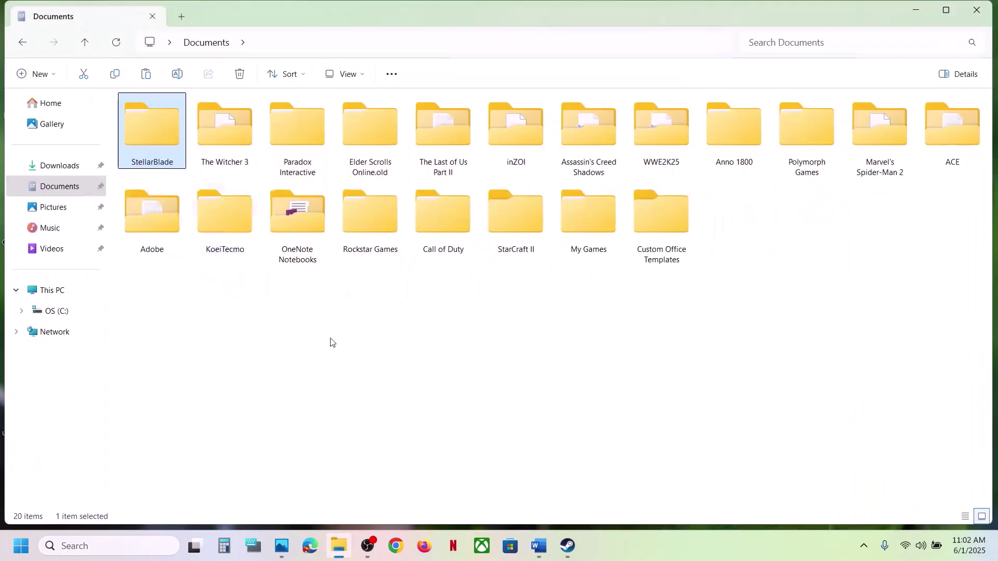
{"action": "right_click", "coordinate": [152, 148]}
{"action": "left_click", "coordinate": [290, 161]}
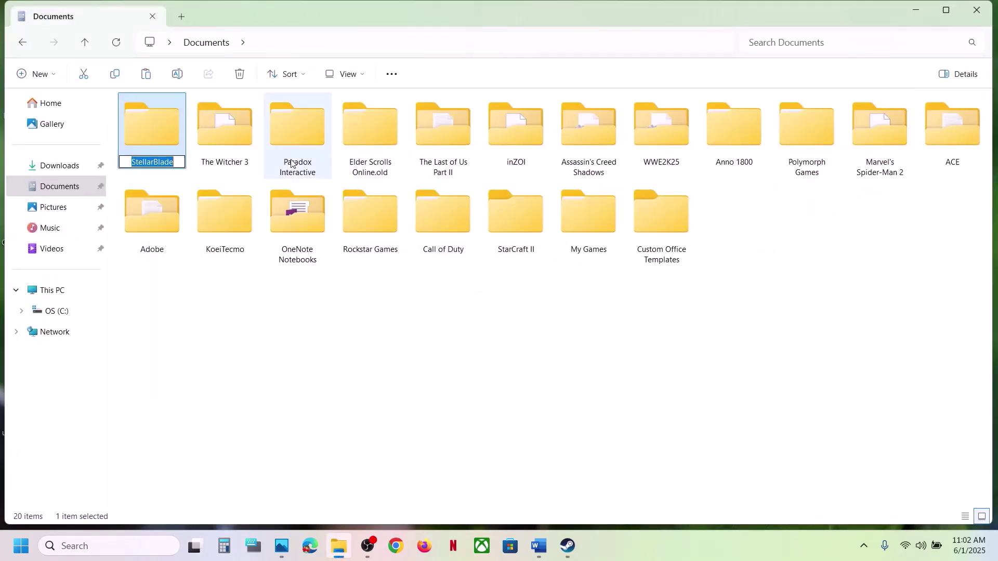
{"action": "left_click", "coordinate": [179, 163]}
{"action": "type", "text": ".old"}
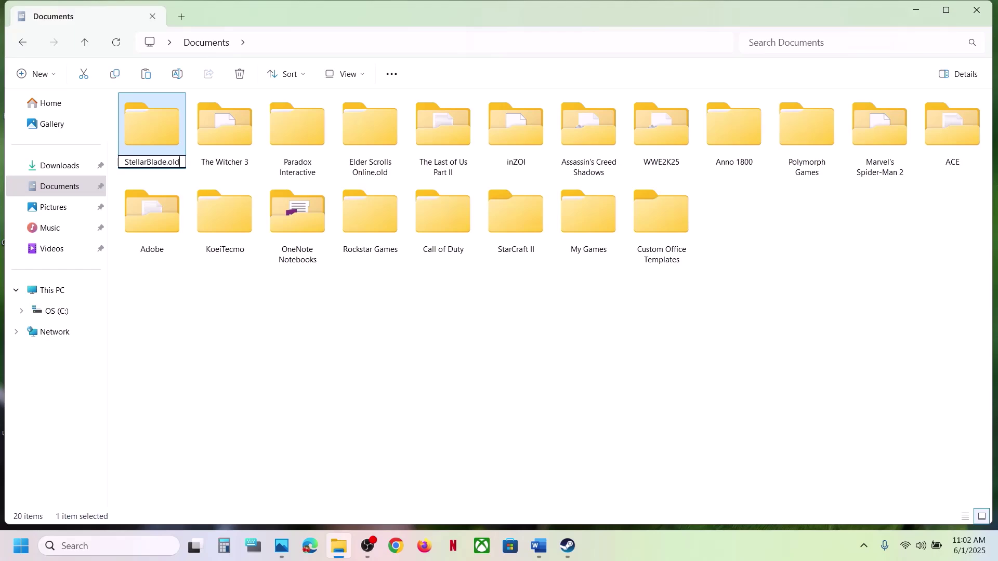
{"action": "left_click", "coordinate": [243, 332]}
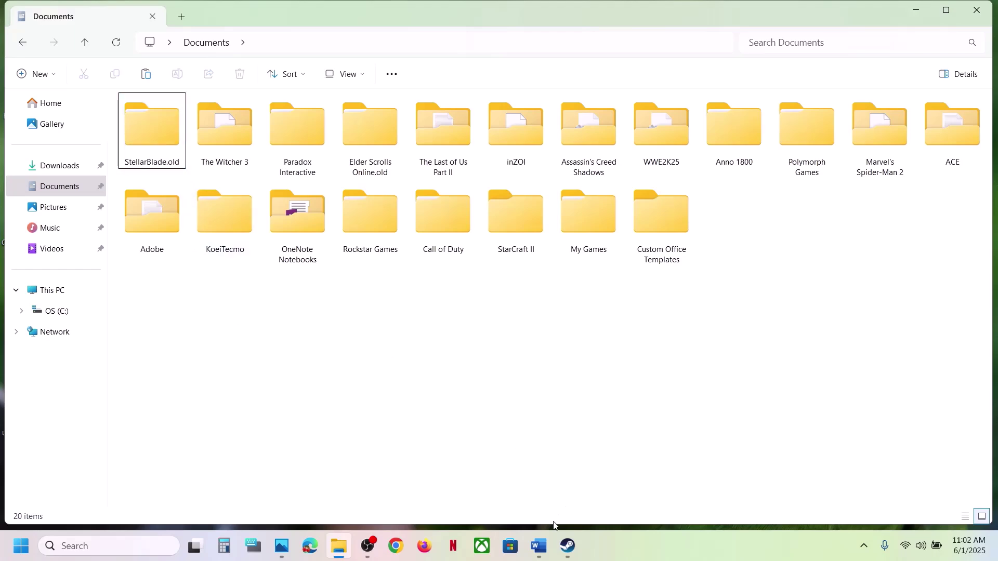
Switch to the Word document and review Step 6 on verifying the game files
{"action": "left_click", "coordinate": [563, 548]}
{"action": "left_click", "coordinate": [538, 546]}
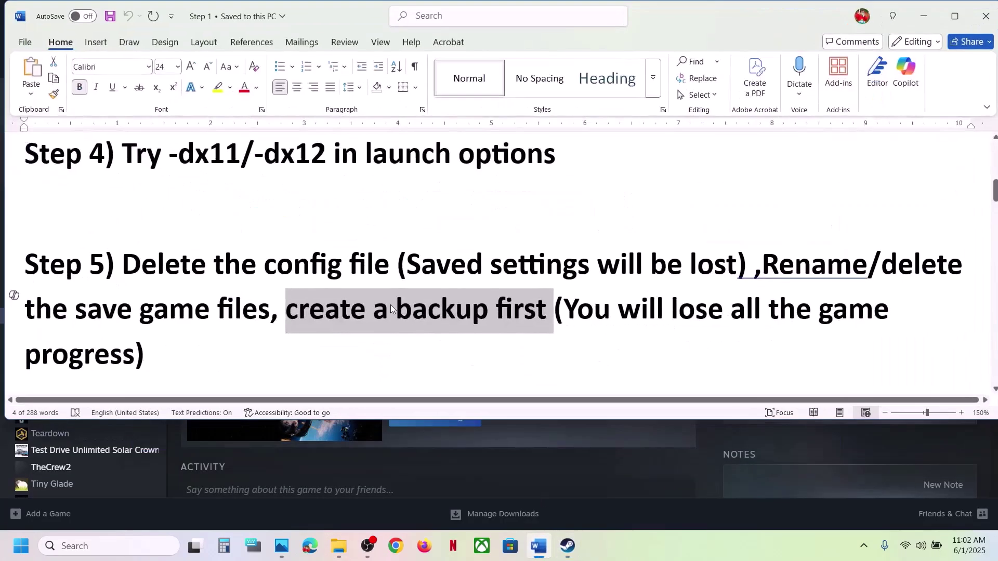
{"action": "scroll", "coordinate": [392, 305], "scroll_direction": "down", "scroll_amount": 2}
{"action": "scroll", "coordinate": [391, 305], "scroll_direction": "down", "scroll_amount": 1}
{"action": "left_click_drag", "start_coordinate": [129, 318], "coordinate": [411, 312]}
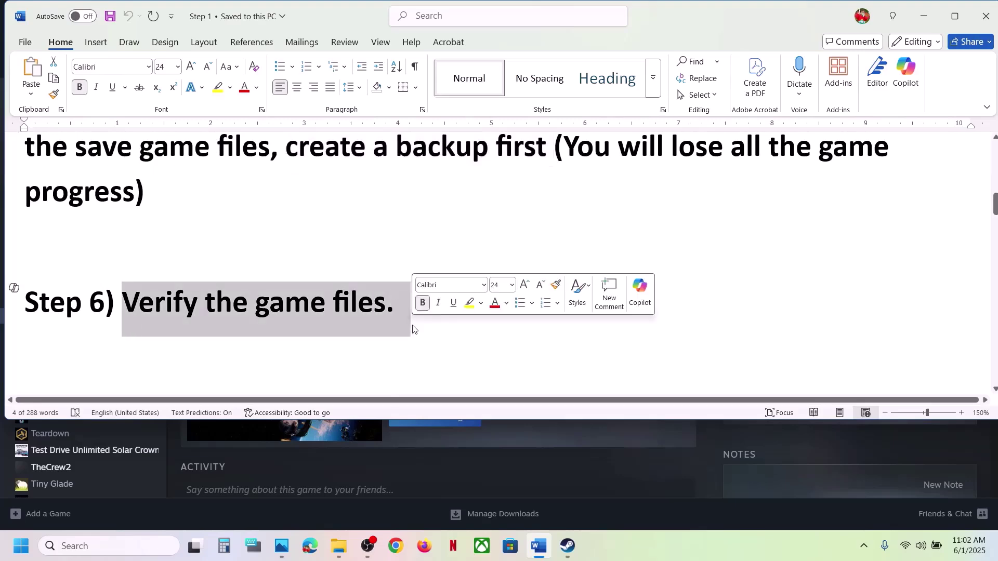
In Steam, inspect the file verification option in the Stellar Blade Demo's installed files properties and close them
{"action": "left_click", "coordinate": [587, 478]}
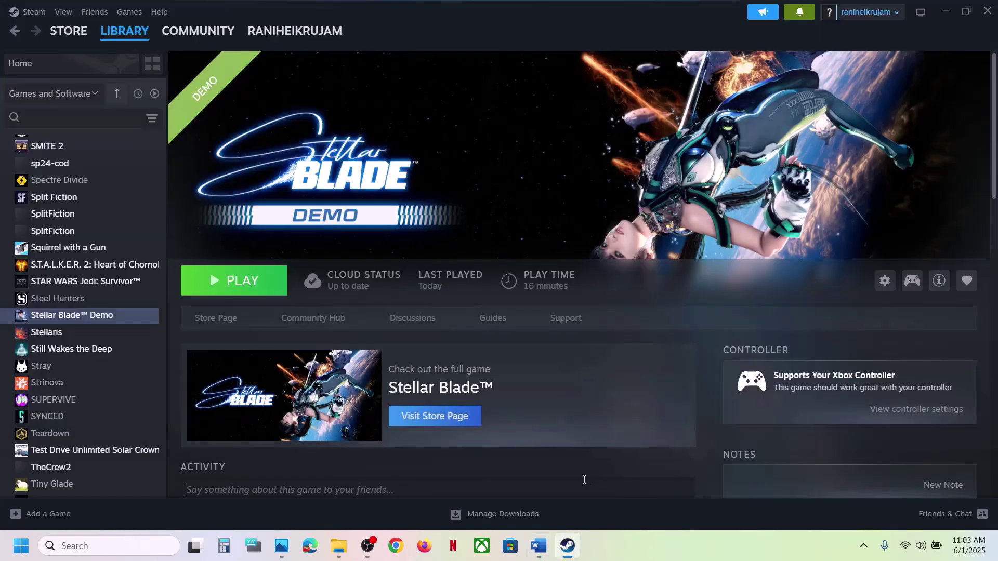
{"action": "right_click", "coordinate": [69, 322]}
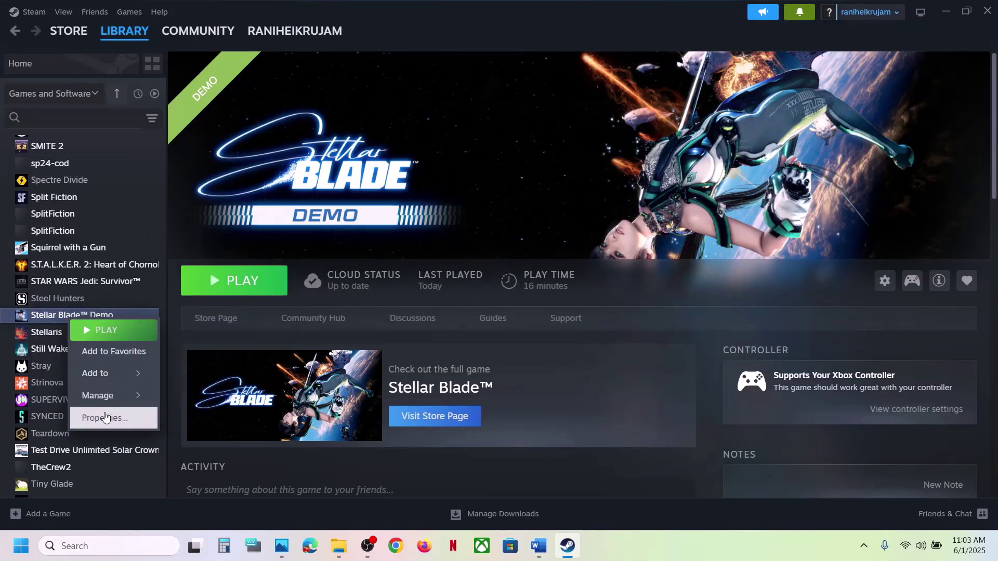
{"action": "left_click", "coordinate": [105, 418]}
{"action": "left_click", "coordinate": [289, 196]}
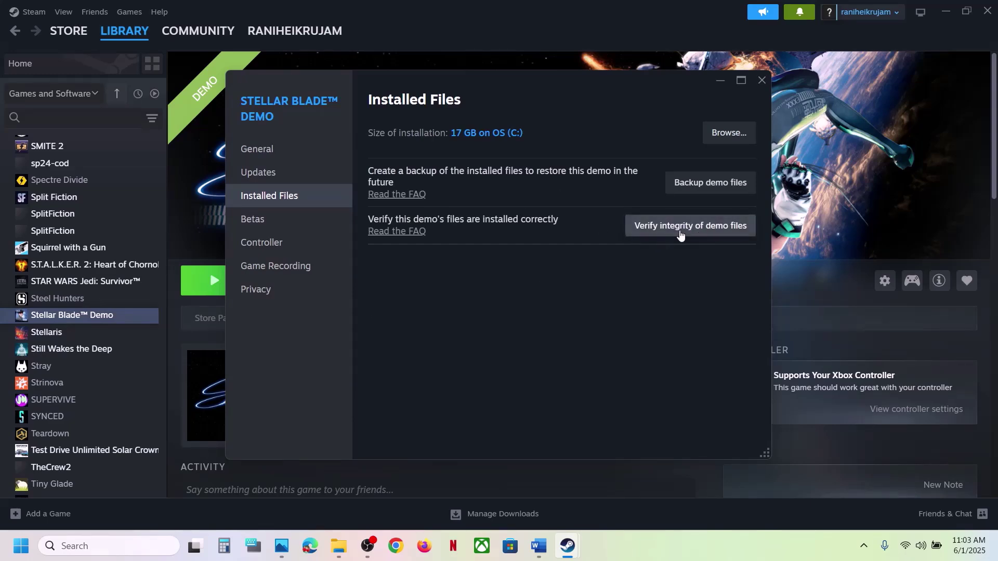
{"action": "left_click", "coordinate": [762, 80]}
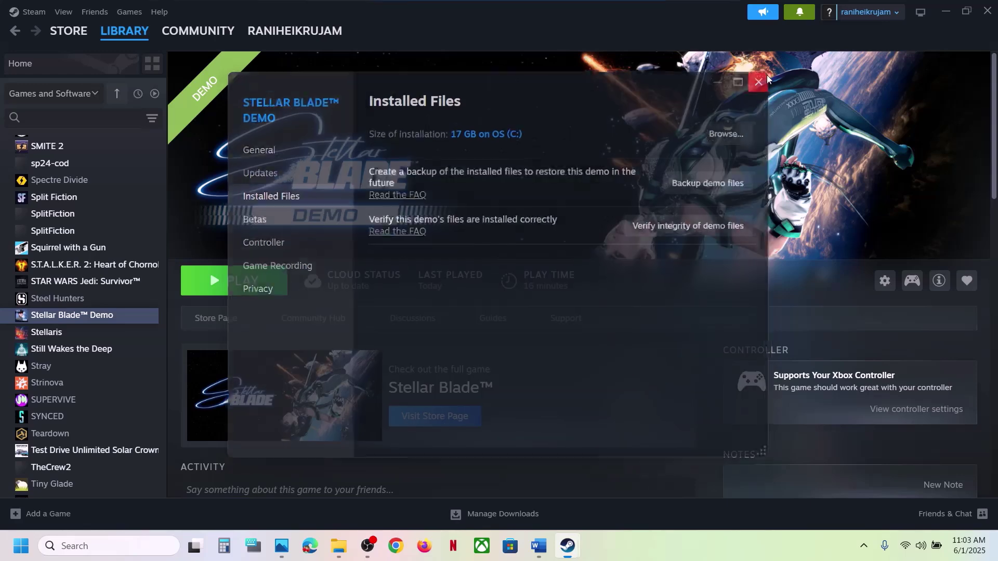
Switch to the Word document and review Step 7 on a clean graphics driver installation with the NVIDIA and AMD links
{"action": "left_click", "coordinate": [538, 545]}
{"action": "scroll", "coordinate": [361, 260], "scroll_direction": "down", "scroll_amount": 4}
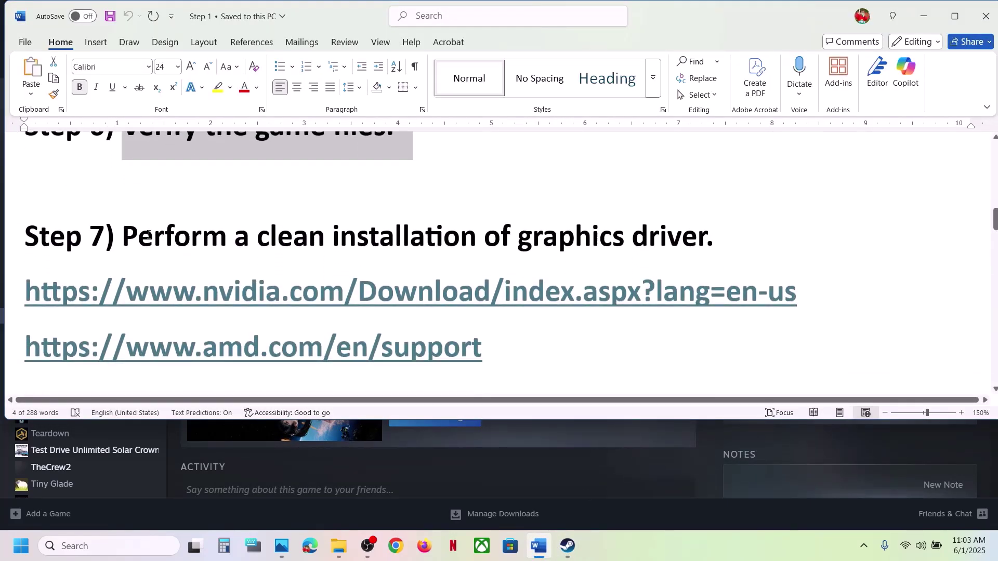
{"action": "left_click_drag", "start_coordinate": [149, 235], "coordinate": [716, 240]}
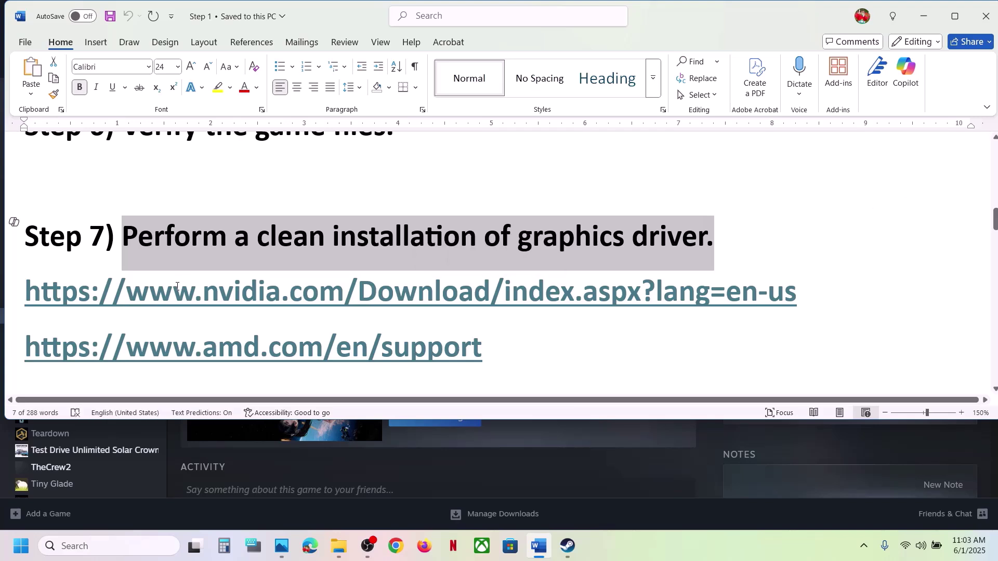
{"action": "left_click_drag", "start_coordinate": [177, 286], "coordinate": [583, 292]}
{"action": "left_click_drag", "start_coordinate": [178, 354], "coordinate": [423, 349]}
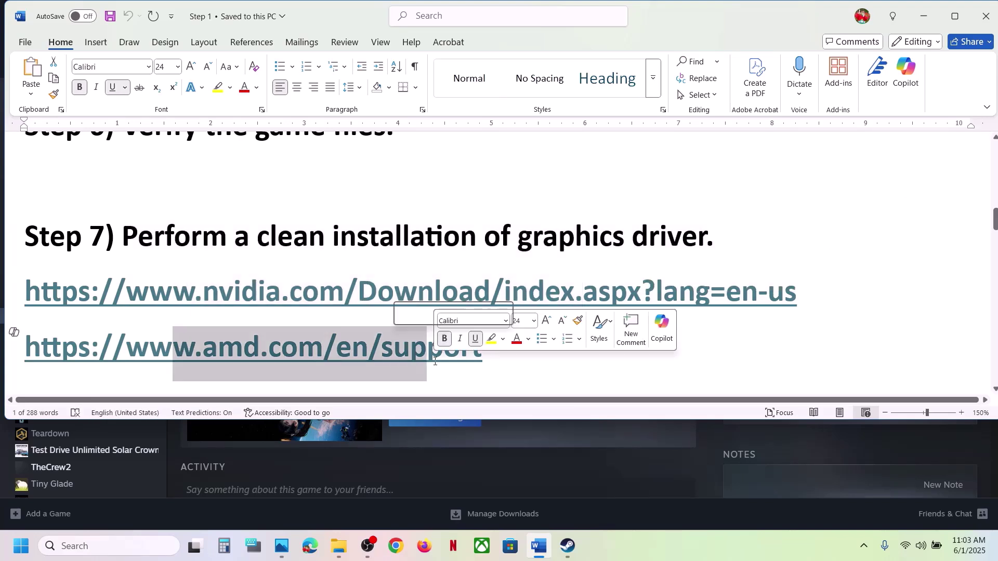
{"action": "left_click_drag", "start_coordinate": [543, 311], "coordinate": [149, 302]}
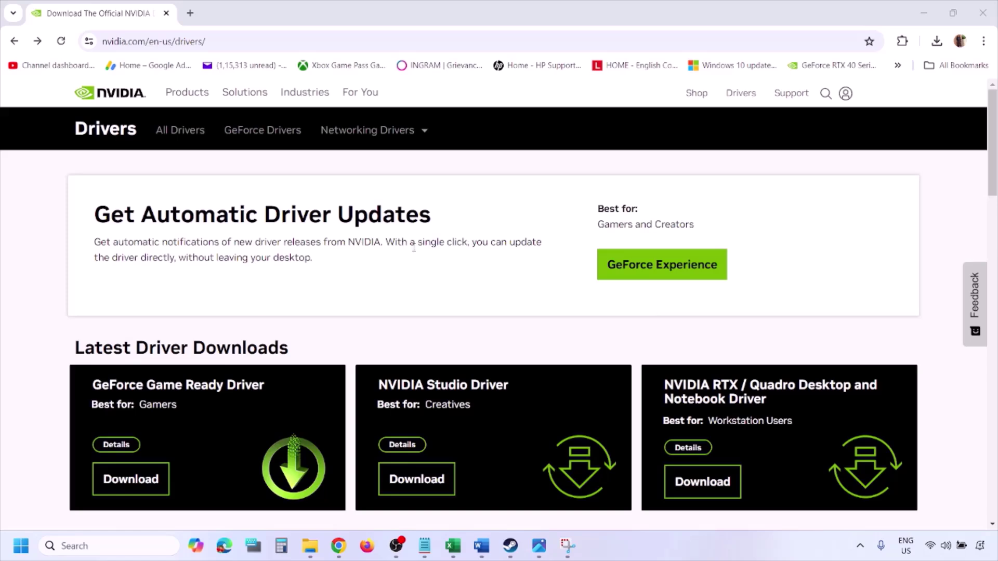
On NVIDIA's driver page, choose Windows 11 for the GeForce RTX 3050 Laptop GPU and run the driver search
{"action": "scroll", "coordinate": [232, 317], "scroll_direction": "down", "scroll_amount": 8}
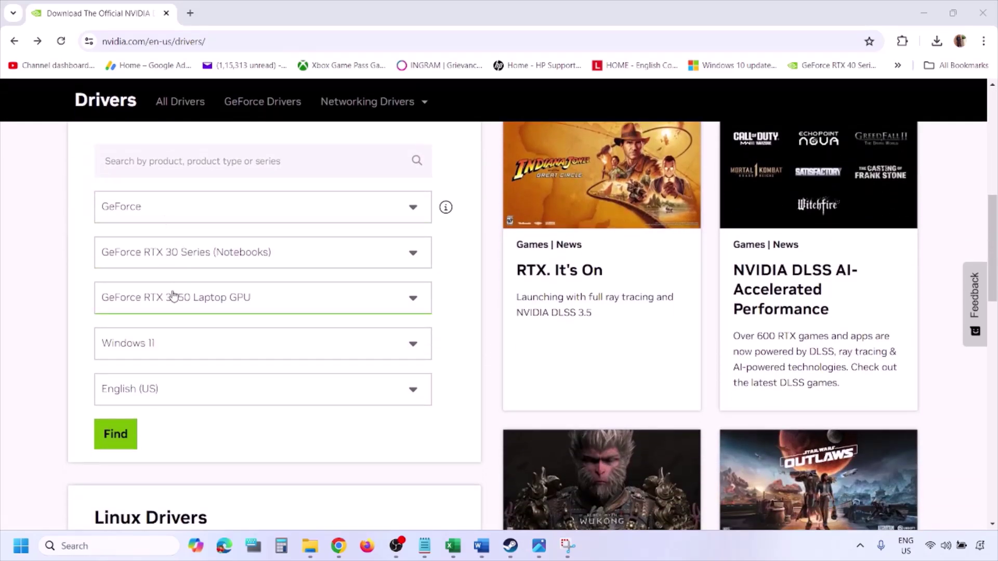
{"action": "left_click", "coordinate": [165, 347]}
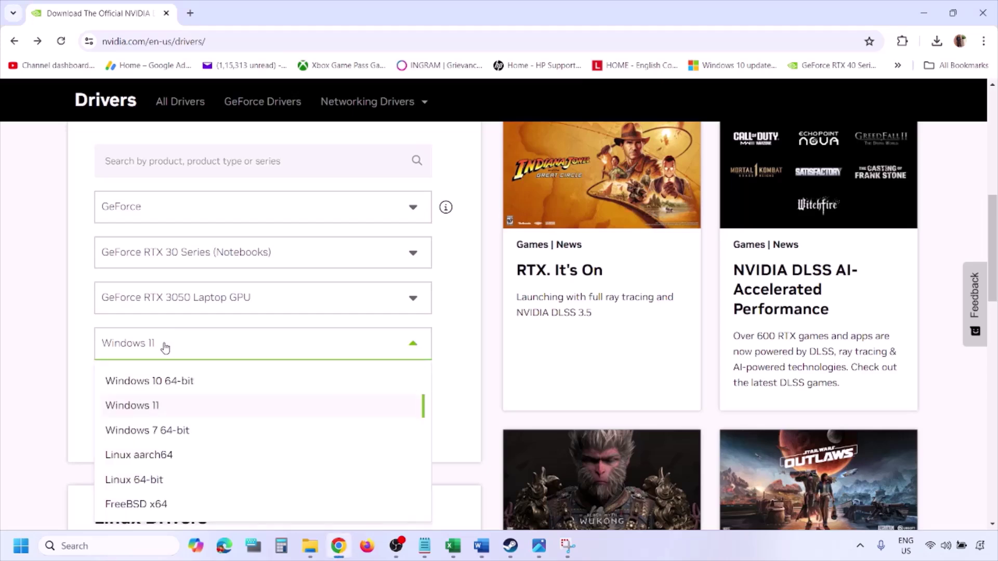
{"action": "left_click", "coordinate": [146, 411]}
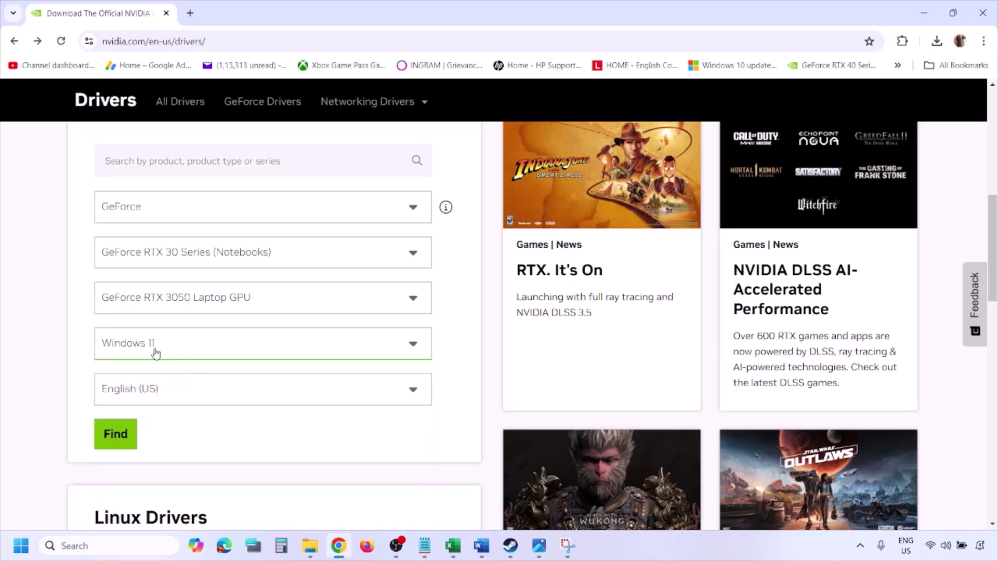
{"action": "left_click", "coordinate": [119, 438]}
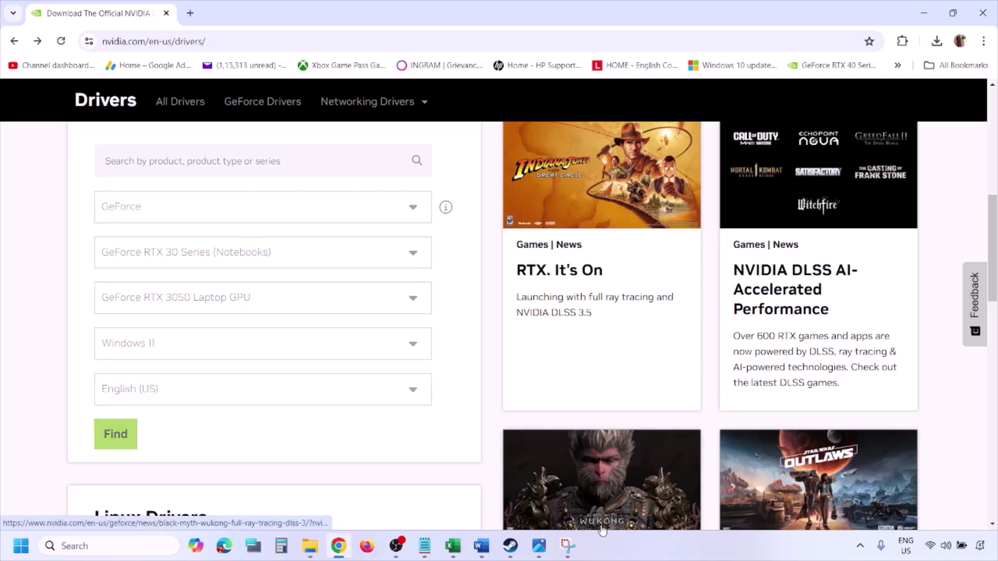
Switch to Photos and review images 1.png to 5.png on downloading the Game Ready Driver and performing a custom clean installation
{"action": "left_click", "coordinate": [541, 552]}
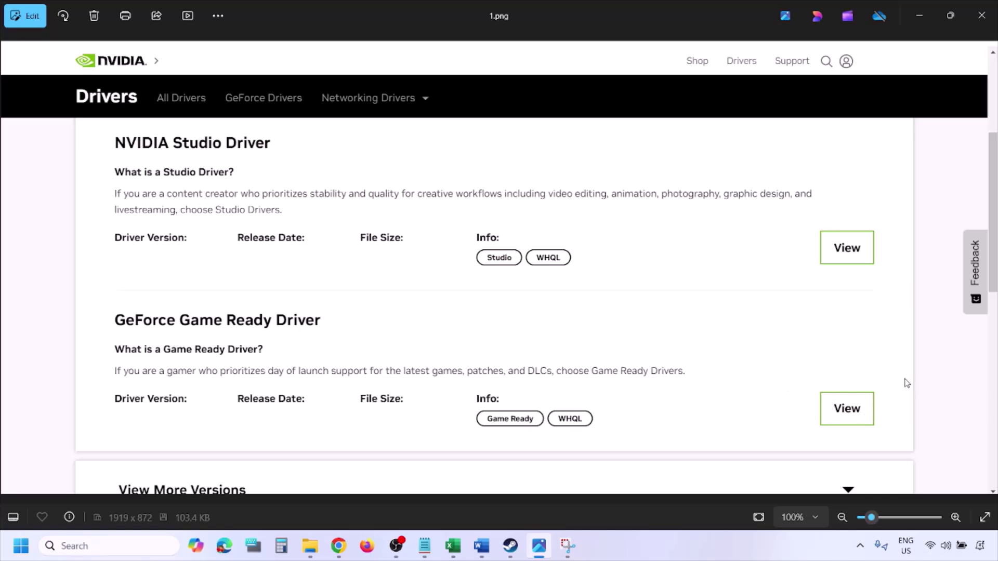
{"action": "key", "text": "Right"}
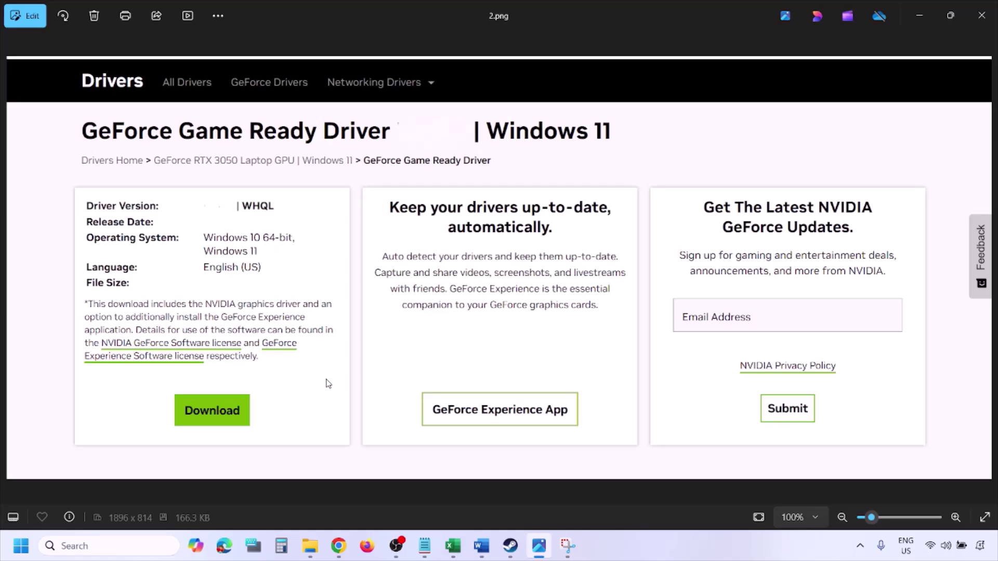
{"action": "key", "text": "Right"}
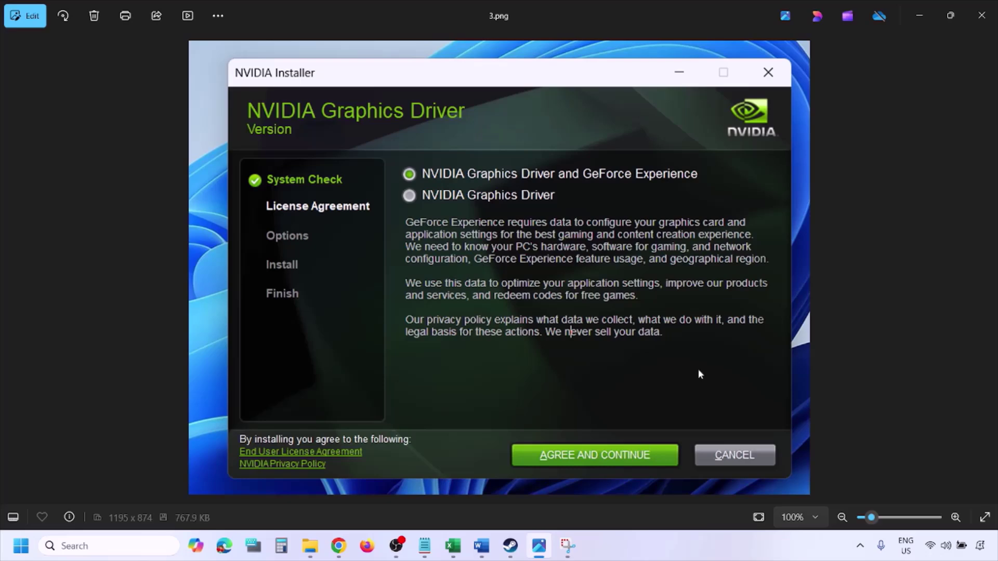
{"action": "key", "text": "Right"}
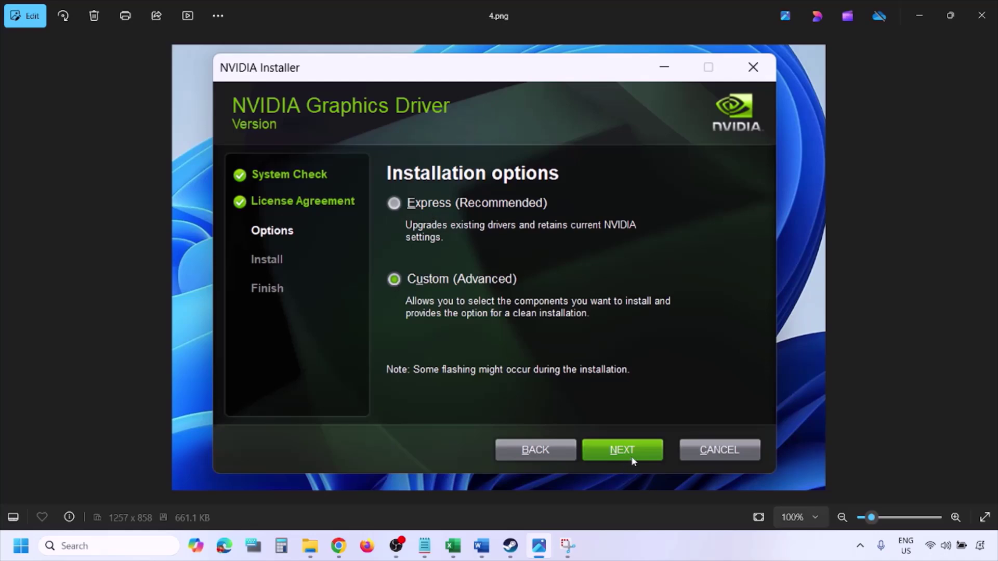
{"action": "key", "text": "Right"}
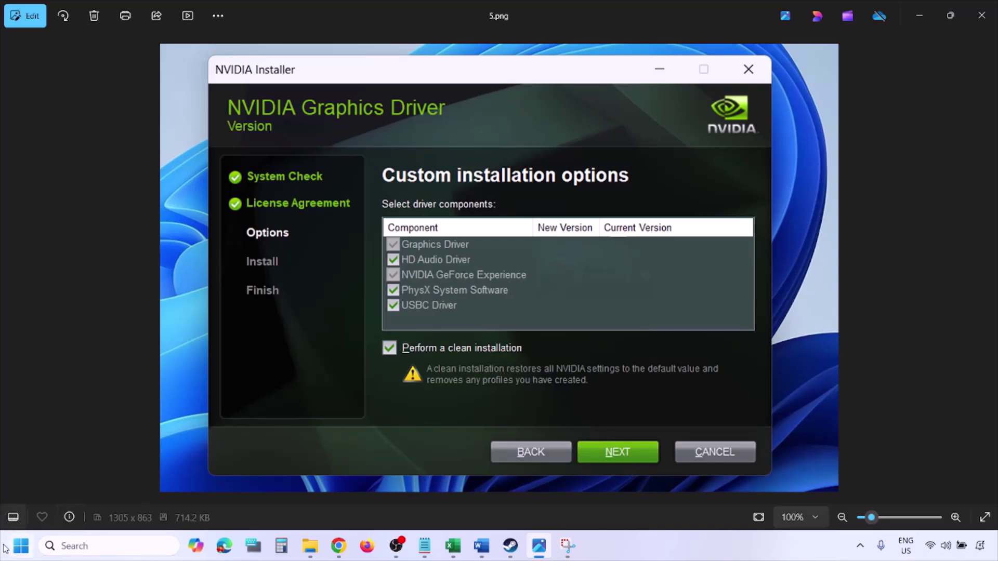
{"action": "left_click", "coordinate": [21, 545]}
{"action": "left_click", "coordinate": [378, 501]}
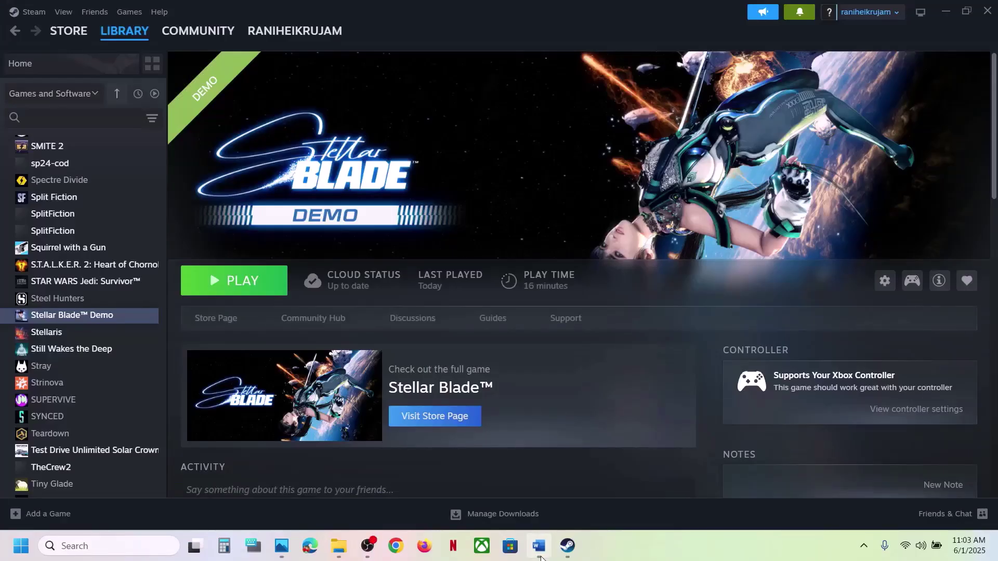
Switch to the Word document and review Step 8 on using Display Driver Uninstaller, highlighting the tool's name
{"action": "left_click", "coordinate": [538, 545]}
{"action": "scroll", "coordinate": [433, 259], "scroll_direction": "down", "scroll_amount": 5}
{"action": "scroll", "coordinate": [327, 254], "scroll_direction": "down", "scroll_amount": 1}
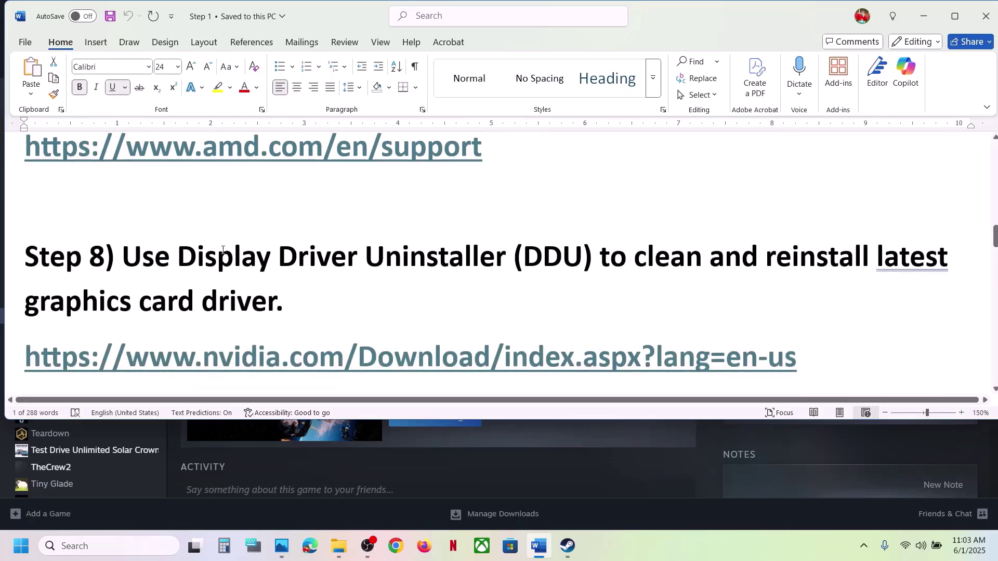
{"action": "left_click_drag", "start_coordinate": [215, 264], "coordinate": [434, 265]}
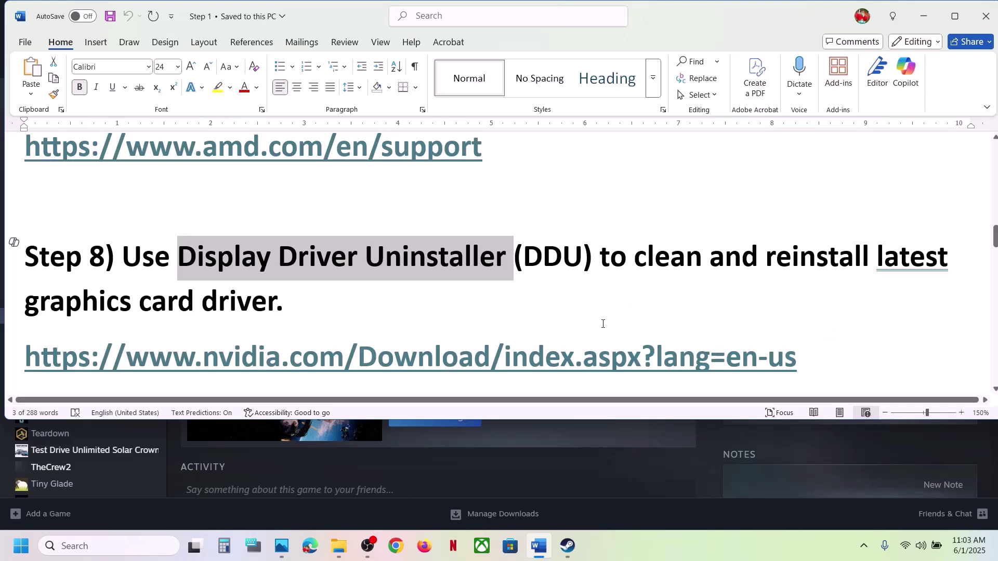
{"action": "scroll", "coordinate": [597, 323], "scroll_direction": "down", "scroll_amount": 2}
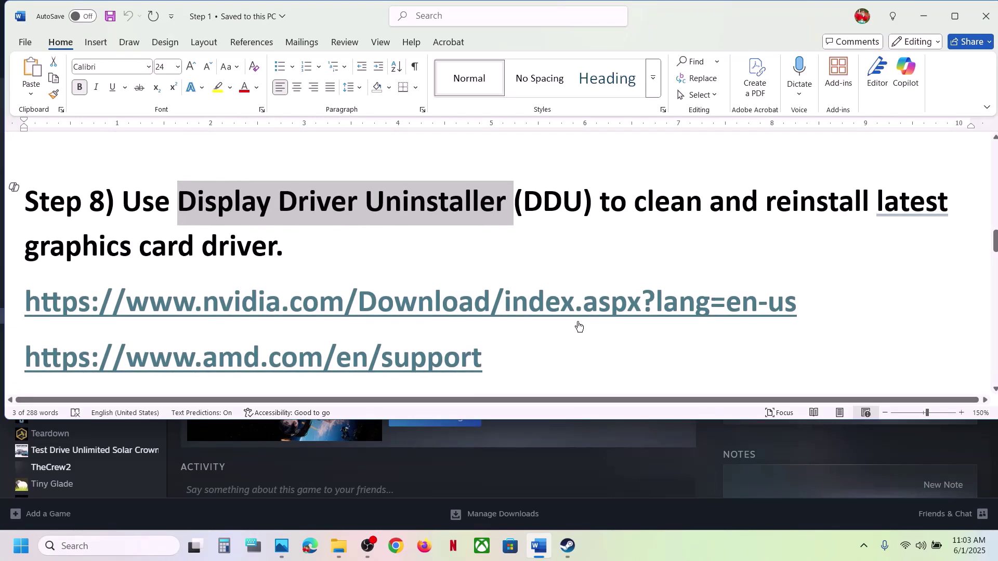
Switch to Chrome and search Google for Display Driver Uninstaller
{"action": "left_click", "coordinate": [396, 546]}
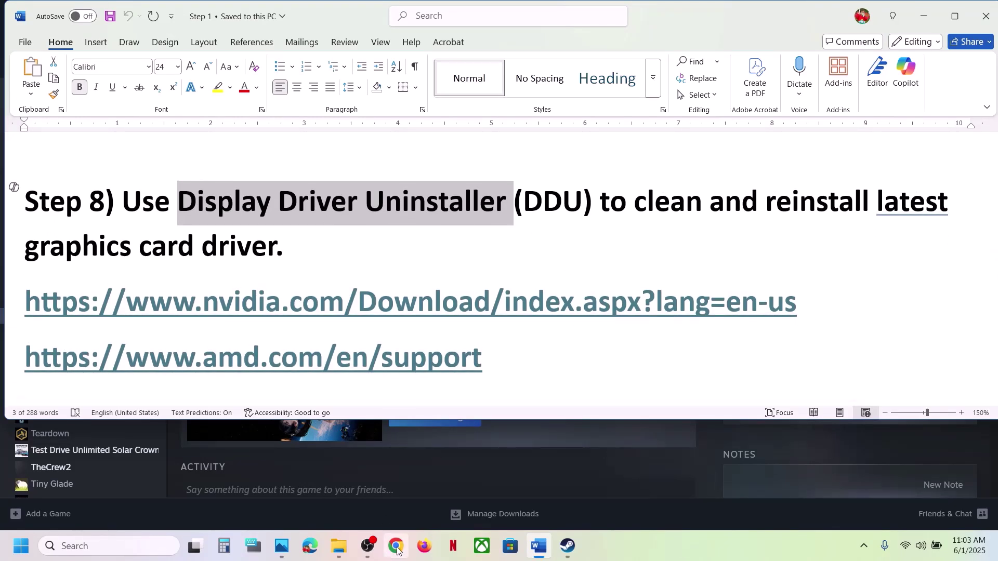
{"action": "type", "text": "Display Driver Uninstaller"}
{"action": "key", "text": "Return"}
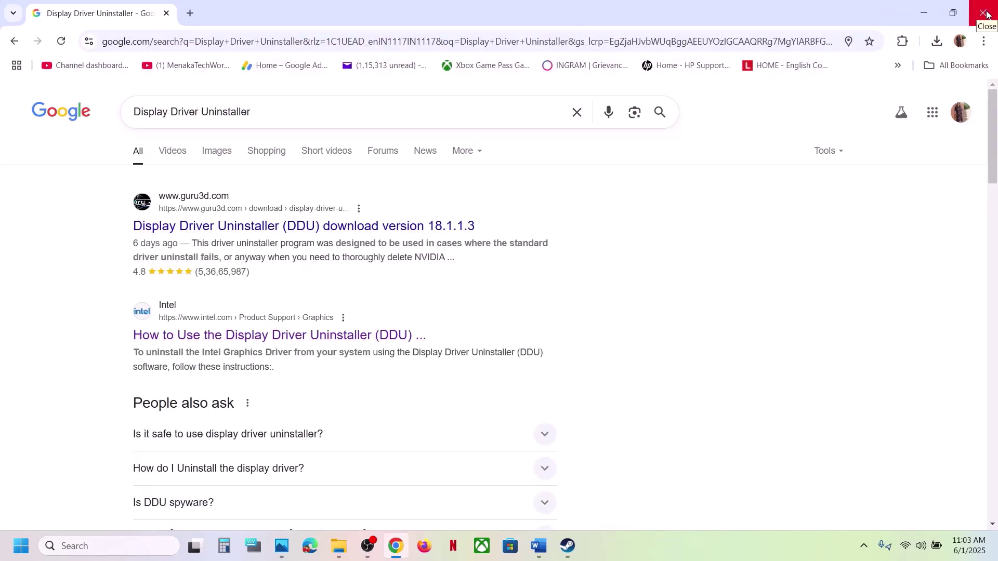
Find Display Driver Uninstaller through Windows search, launch it and allow it to make changes to the device
{"action": "left_click", "coordinate": [112, 547]}
{"action": "type", "text": "Display Driver Uninstaller"}
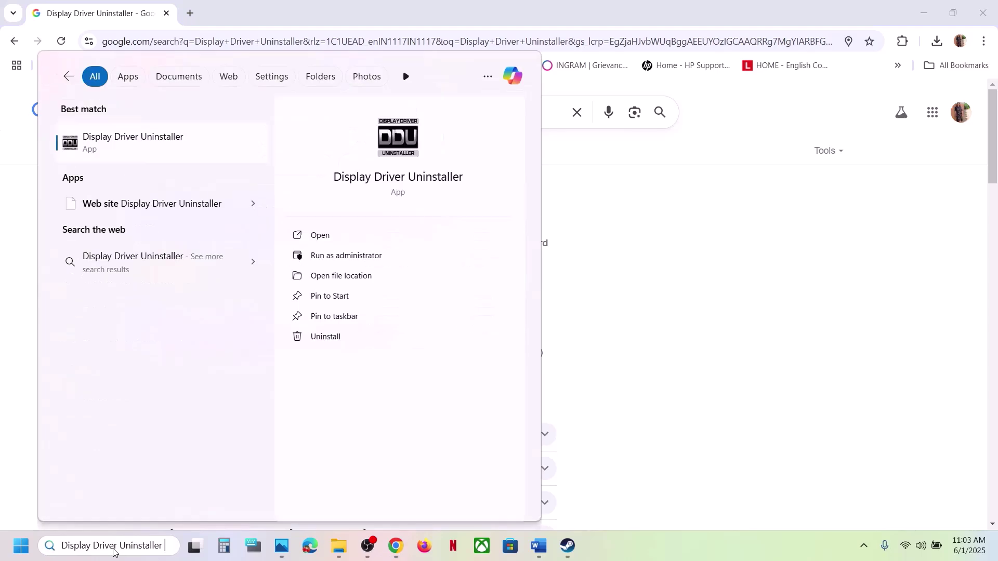
{"action": "key", "text": "Return"}
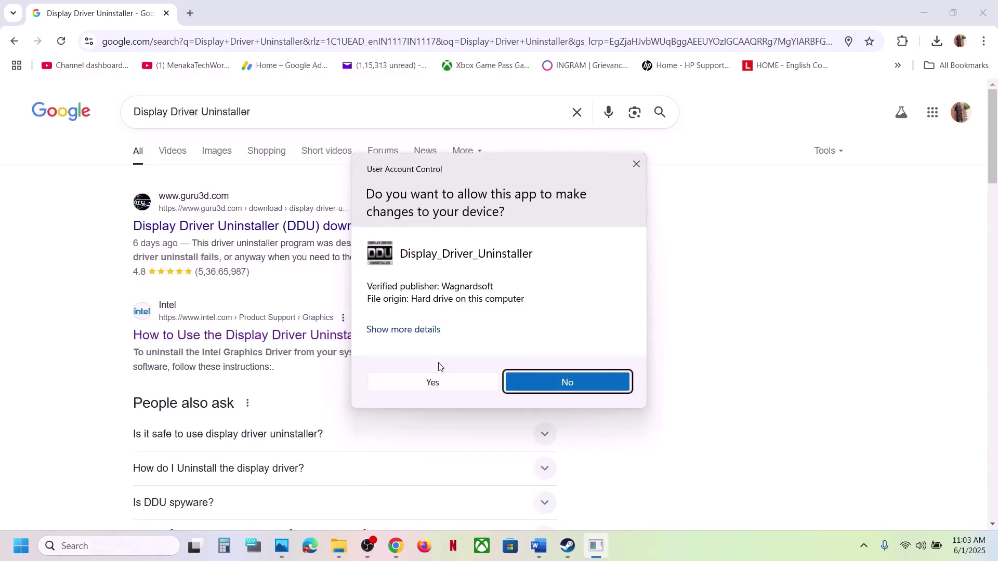
{"action": "left_click", "coordinate": [431, 383]}
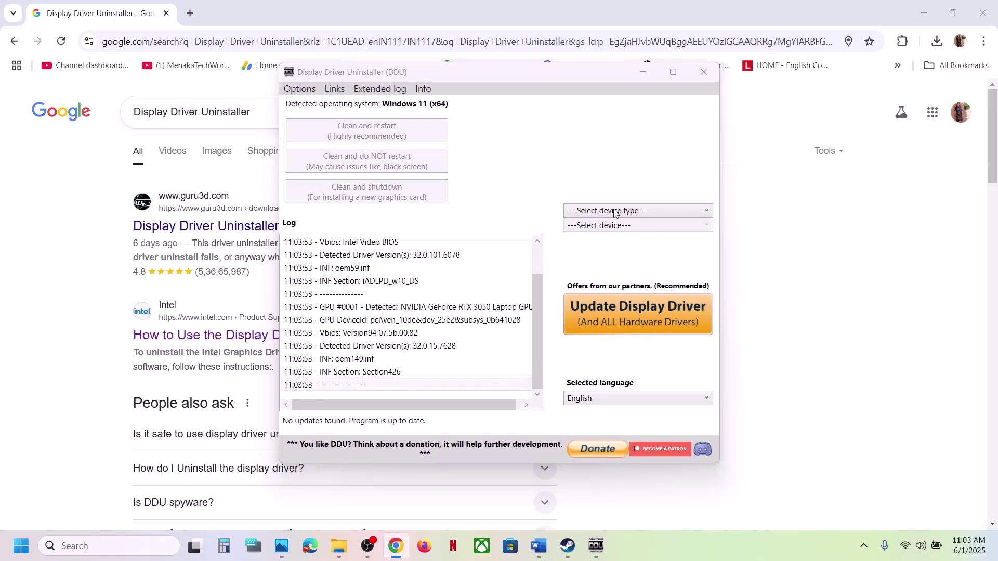
{"action": "left_click", "coordinate": [609, 325]}
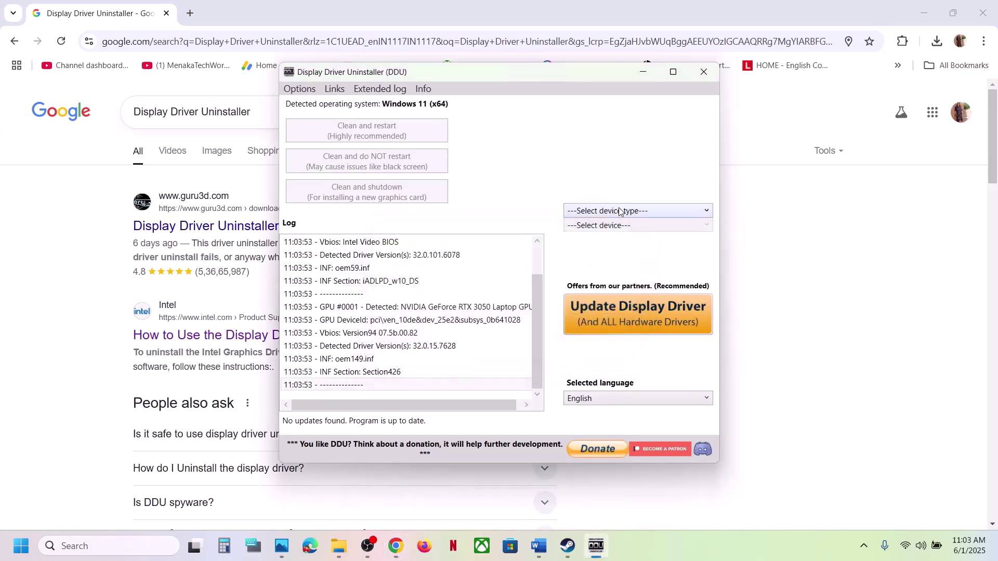
Set the device type to GPU in Display Driver Uninstaller, check the device choices and keep NVIDIA selected
{"action": "left_click", "coordinate": [621, 211]}
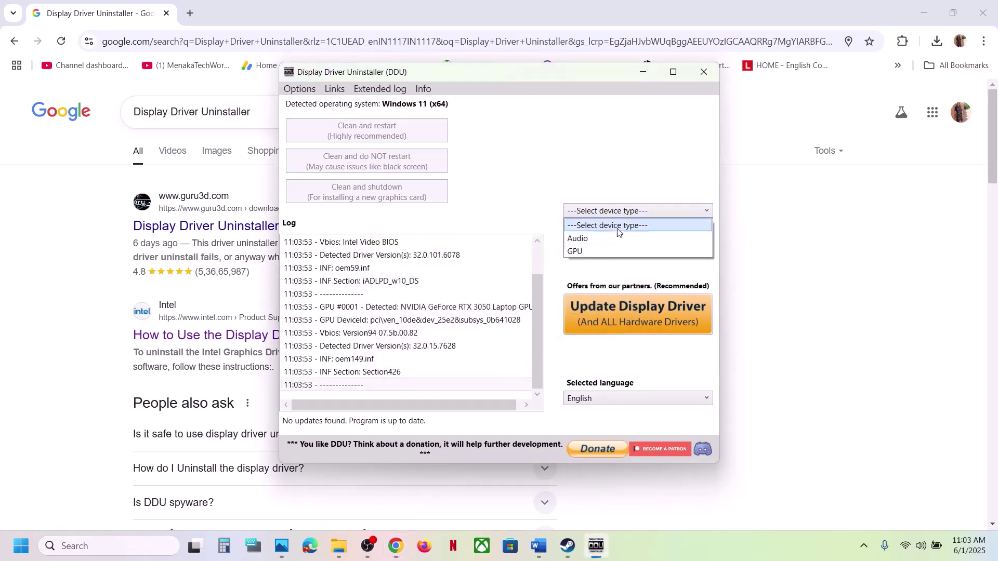
{"action": "left_click", "coordinate": [593, 250]}
{"action": "left_click", "coordinate": [597, 226]}
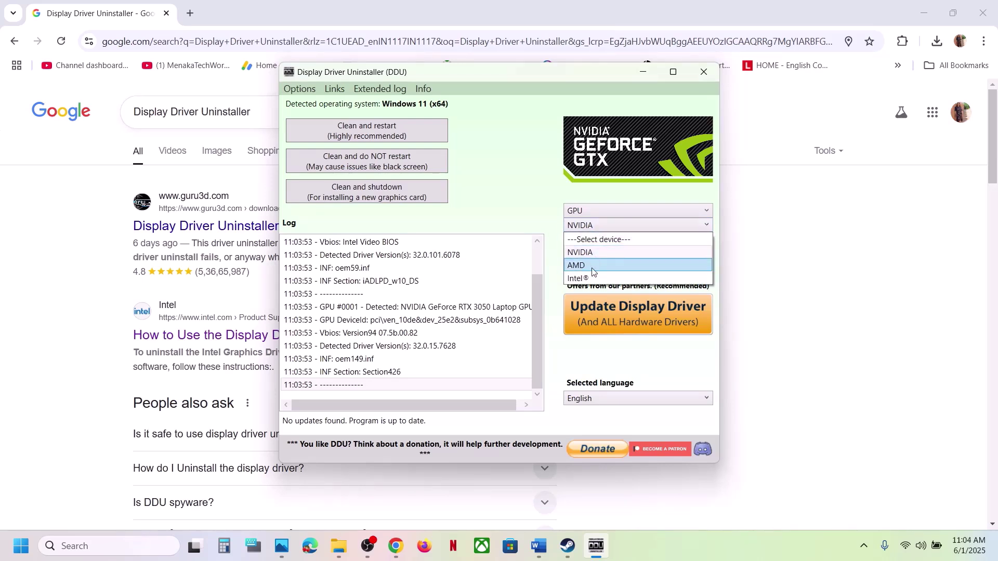
{"action": "left_click", "coordinate": [538, 227]}
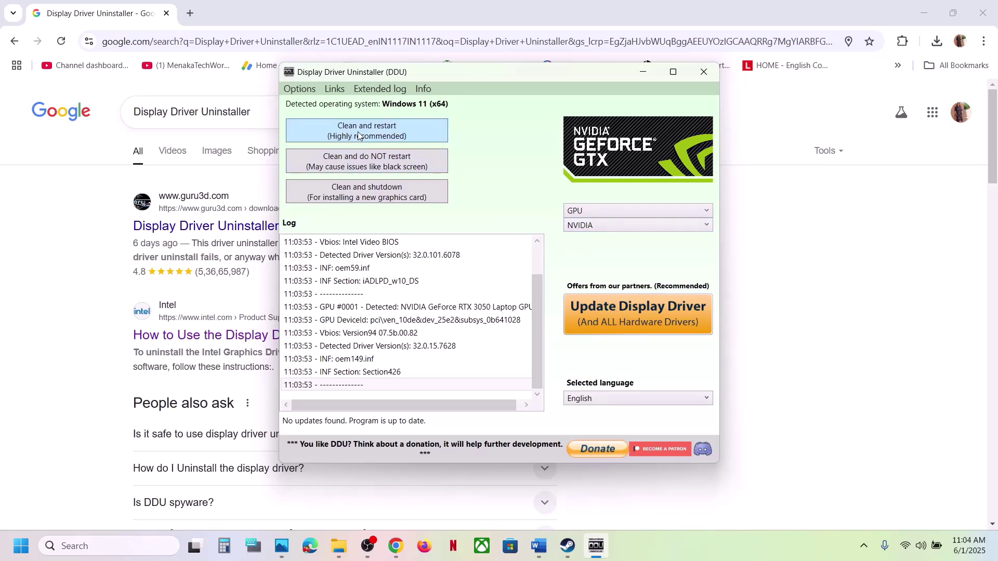
{"action": "left_click", "coordinate": [96, 368]}
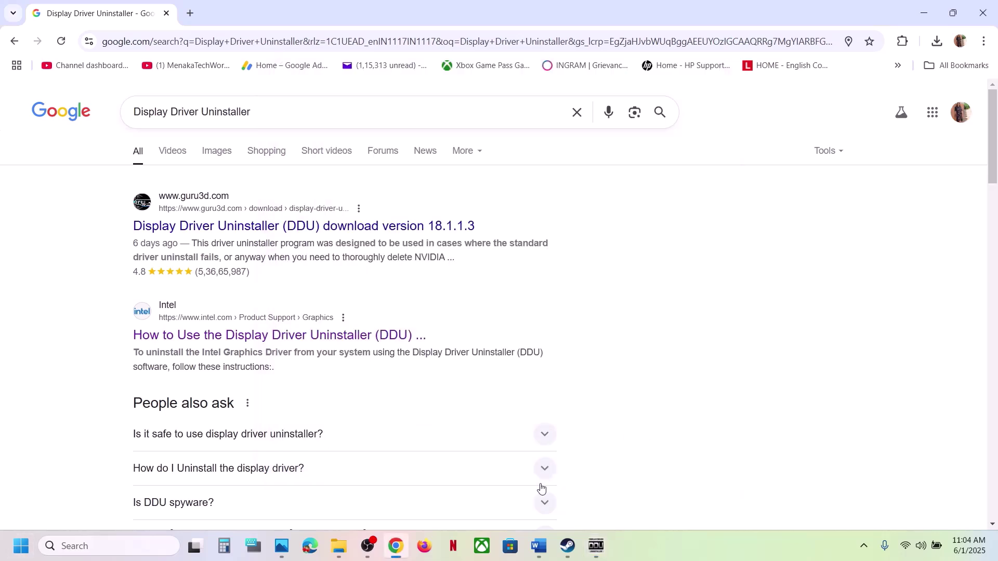
Switch to the Word document and review the NVIDIA driver download link under Step 8
{"action": "left_click", "coordinate": [540, 546]}
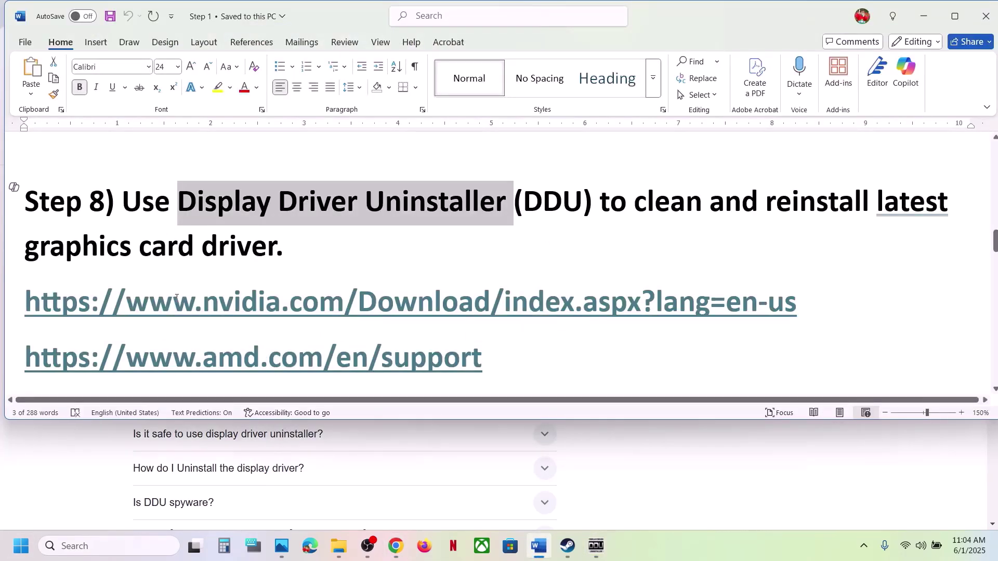
{"action": "left_click_drag", "start_coordinate": [798, 304], "coordinate": [651, 272]}
{"action": "left_click", "coordinate": [295, 253]}
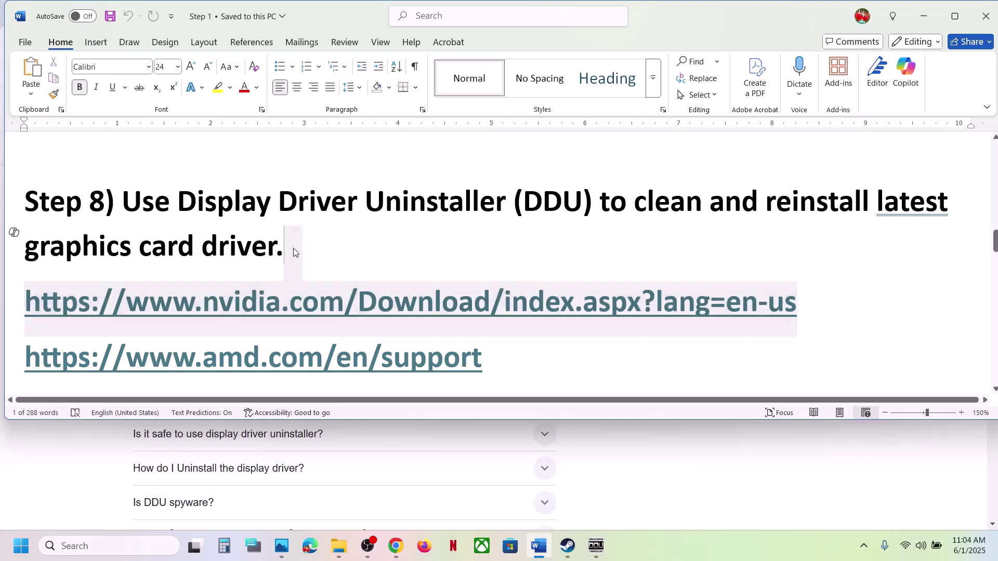
{"action": "left_click_drag", "start_coordinate": [295, 306], "coordinate": [576, 306]}
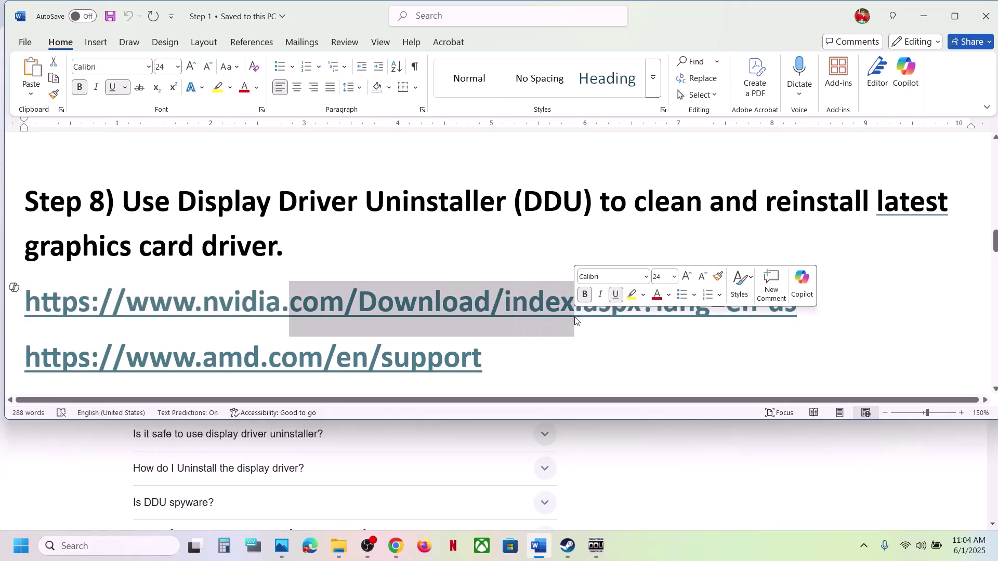
{"action": "left_click", "coordinate": [342, 272]}
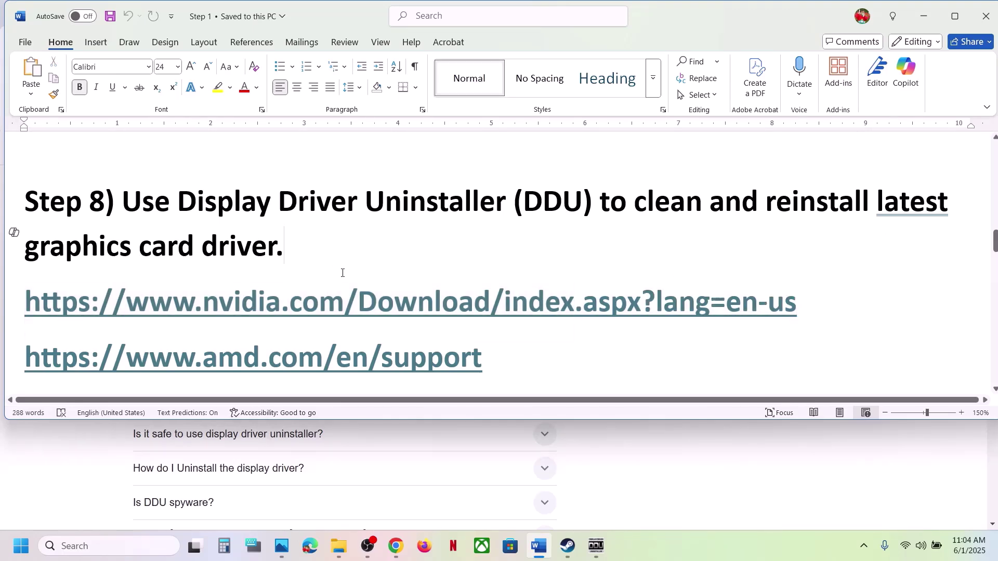
Copy the word "graphics" from Step 9 in the document and use it in Windows search to open the Graphics settings
{"action": "scroll", "coordinate": [343, 273], "scroll_direction": "down", "scroll_amount": 3}
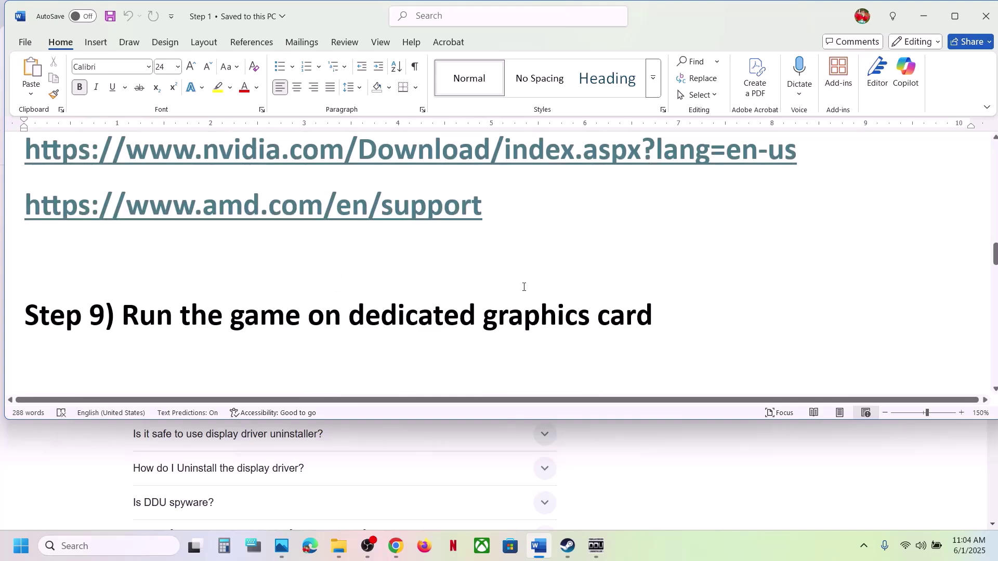
{"action": "double_click", "coordinate": [520, 305]}
{"action": "key", "text": "ctrl+c"}
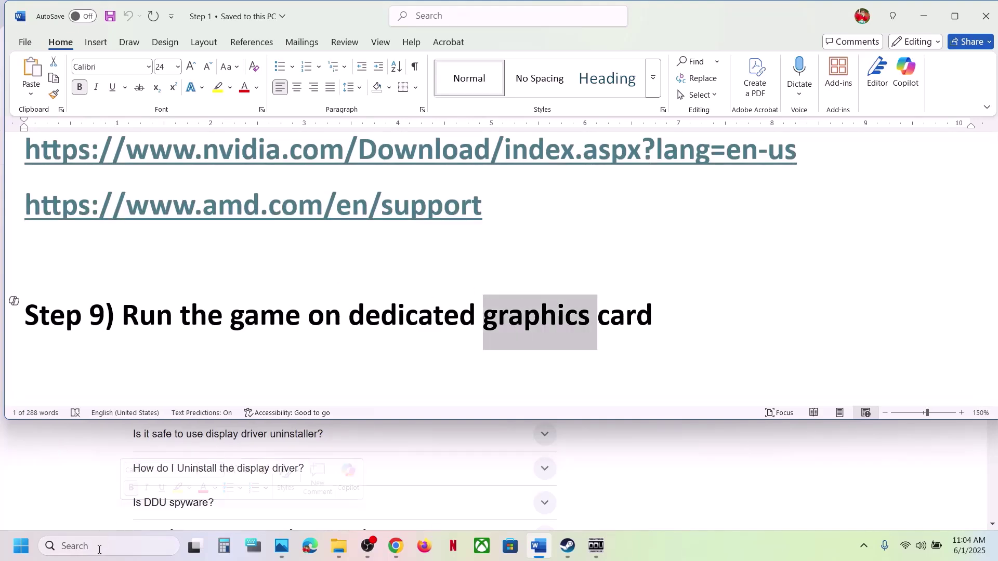
{"action": "left_click", "coordinate": [99, 550]}
{"action": "key", "text": "ctrl+v"}
{"action": "left_click", "coordinate": [178, 150]}
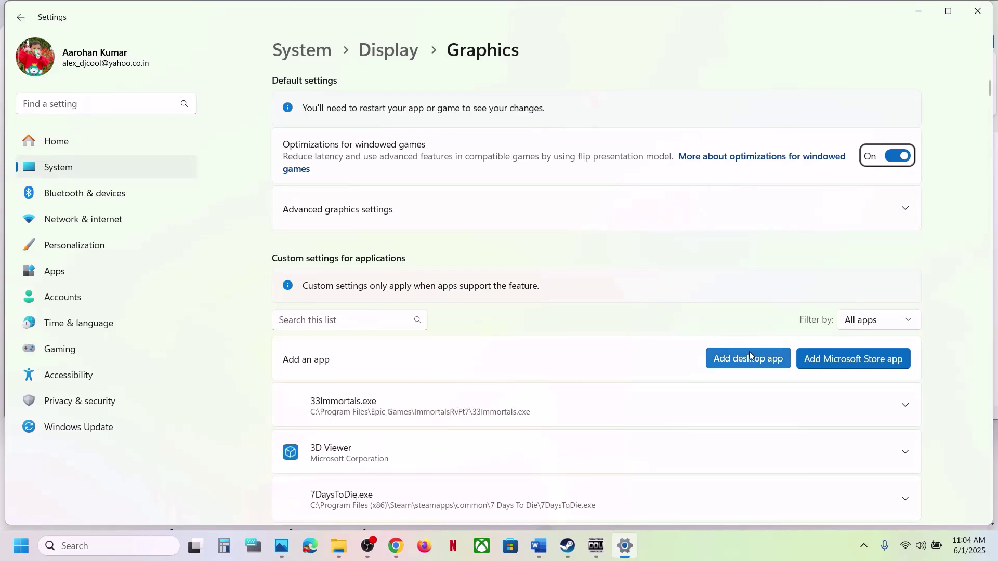
Add SB-Win64-Shipping from StellarBladeDemo\SB\Binaries\Win64 as a desktop app in the custom graphics settings
{"action": "left_click", "coordinate": [747, 358]}
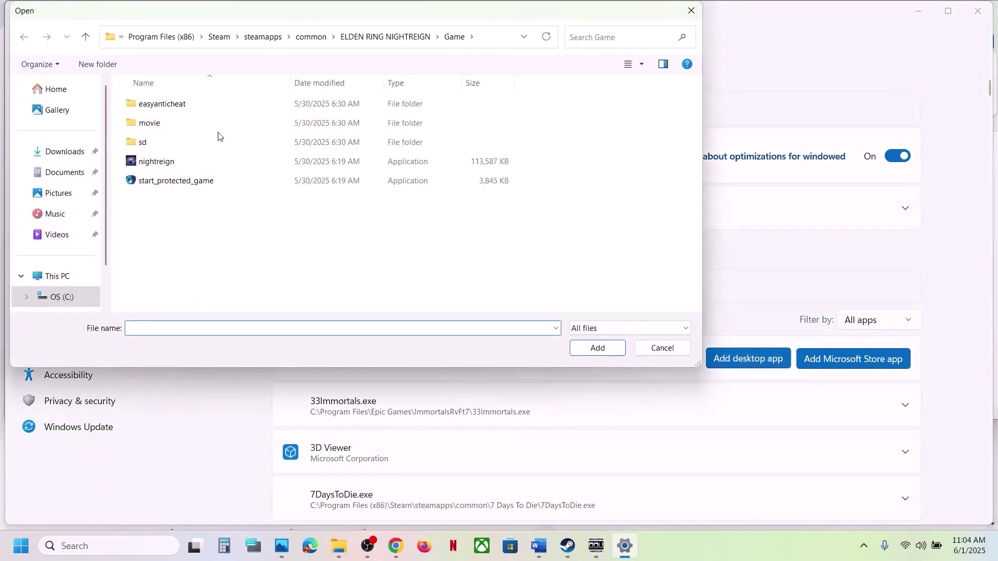
{"action": "left_click", "coordinate": [311, 37]}
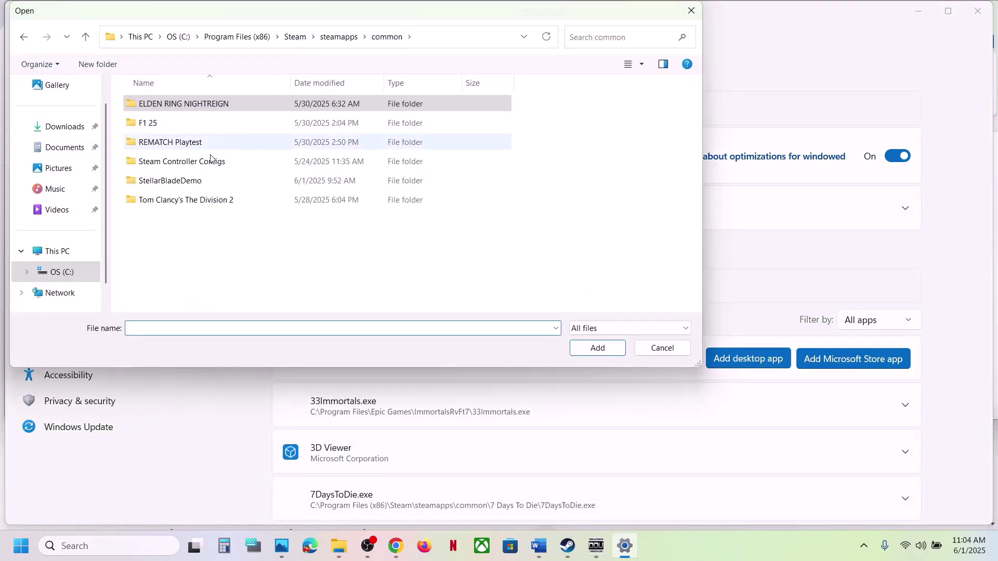
{"action": "double_click", "coordinate": [184, 180]}
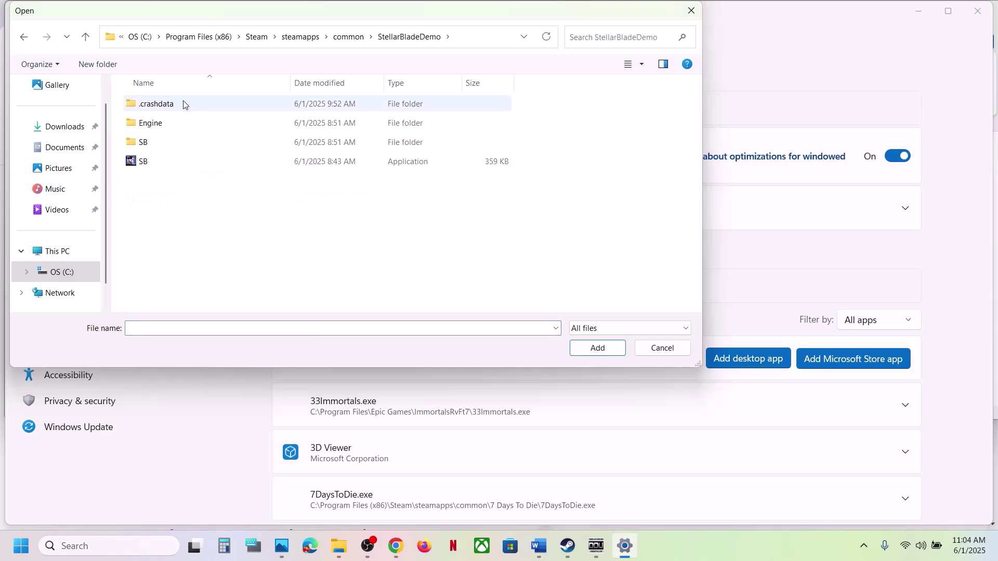
{"action": "double_click", "coordinate": [151, 143]}
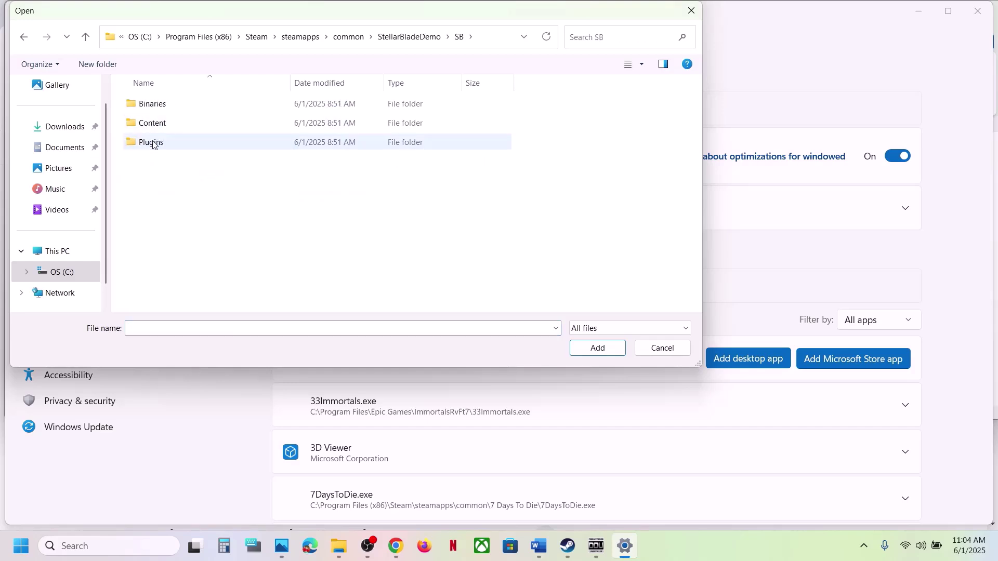
{"action": "double_click", "coordinate": [167, 103]}
{"action": "double_click", "coordinate": [169, 103]}
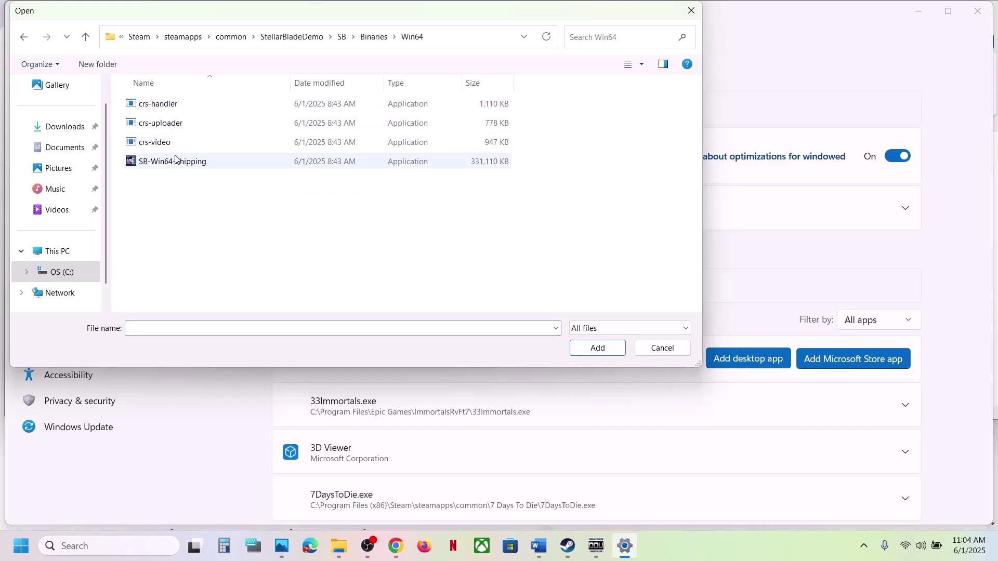
{"action": "left_click", "coordinate": [175, 160]}
{"action": "left_click", "coordinate": [596, 350]}
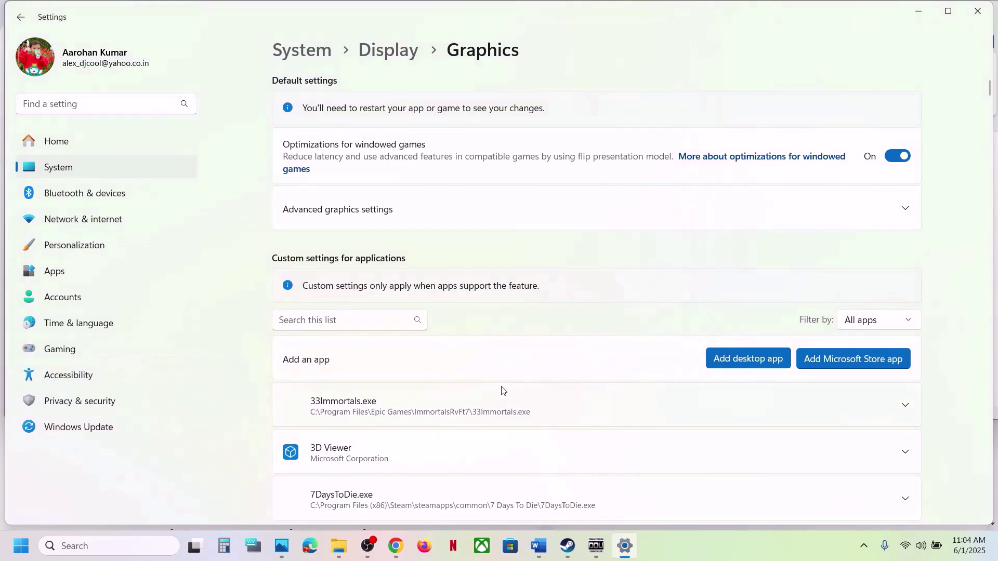
Find Stellar Blade (Demo) in the app list and set its GPU preference to High Performance (NVIDIA GeForce RTX 3050 Laptop GPU)
{"action": "scroll", "coordinate": [503, 390], "scroll_direction": "down", "scroll_amount": 15}
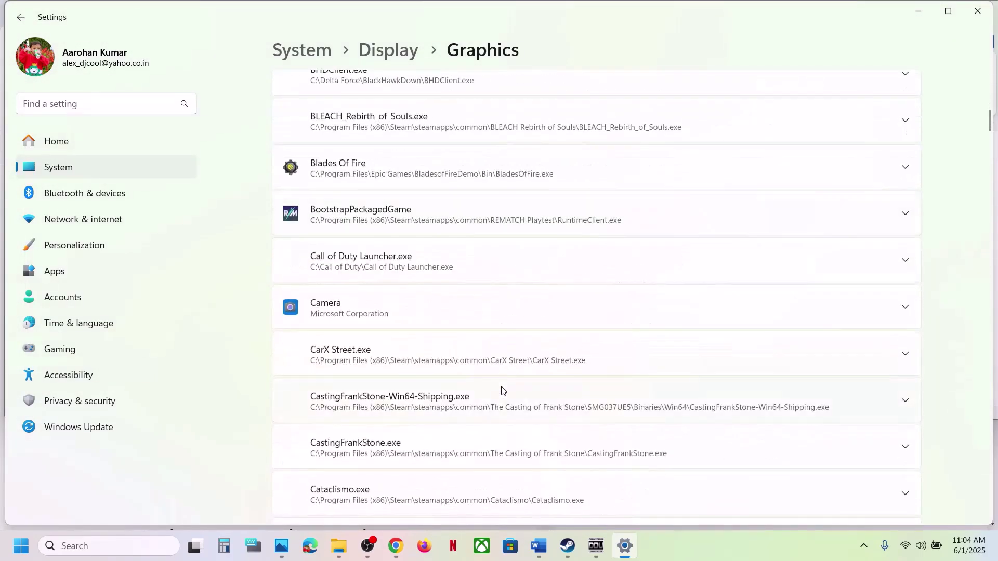
{"action": "scroll", "coordinate": [503, 390], "scroll_direction": "down", "scroll_amount": 15}
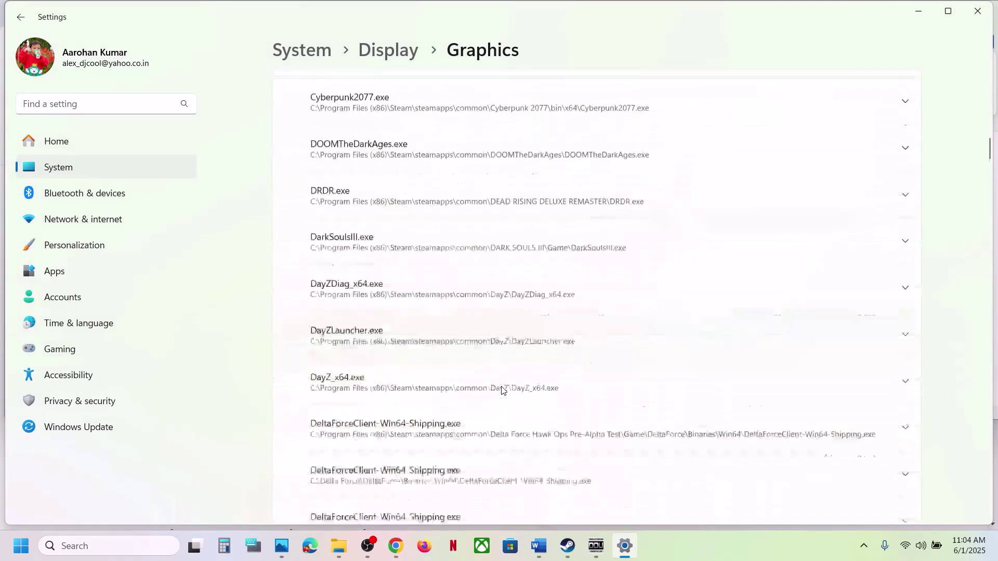
{"action": "scroll", "coordinate": [502, 391], "scroll_direction": "down", "scroll_amount": 15}
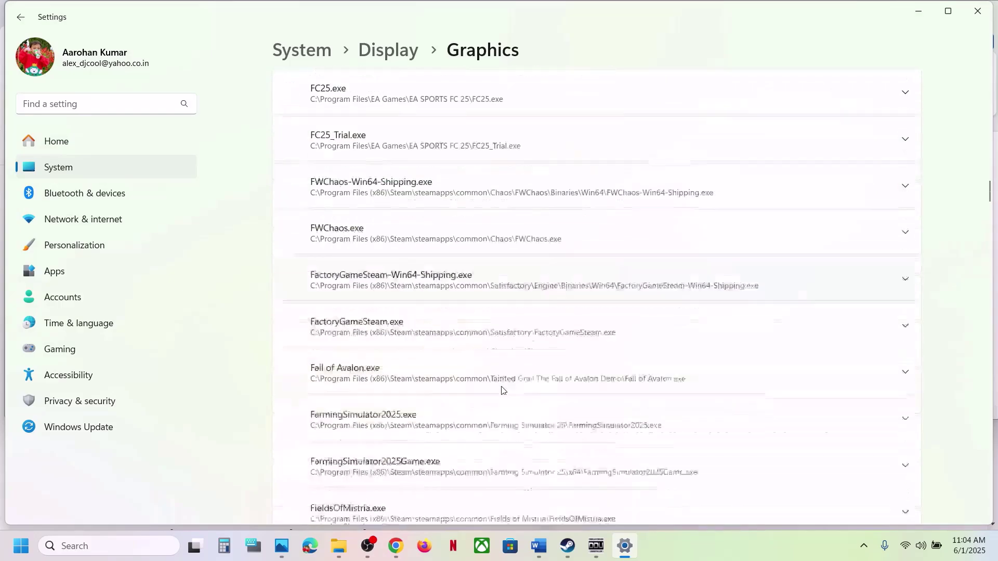
{"action": "scroll", "coordinate": [504, 391], "scroll_direction": "down", "scroll_amount": 15}
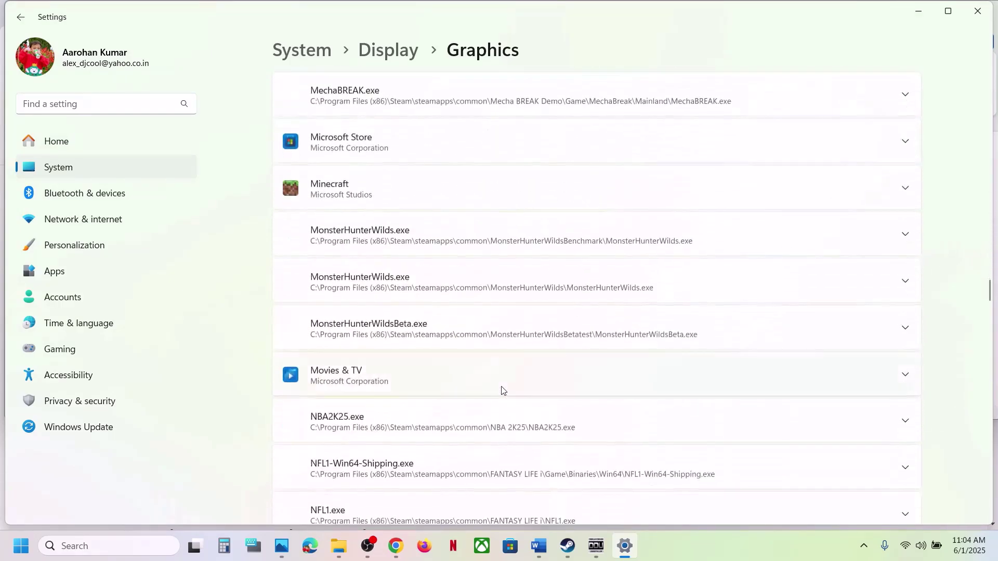
{"action": "scroll", "coordinate": [503, 391], "scroll_direction": "down", "scroll_amount": 15}
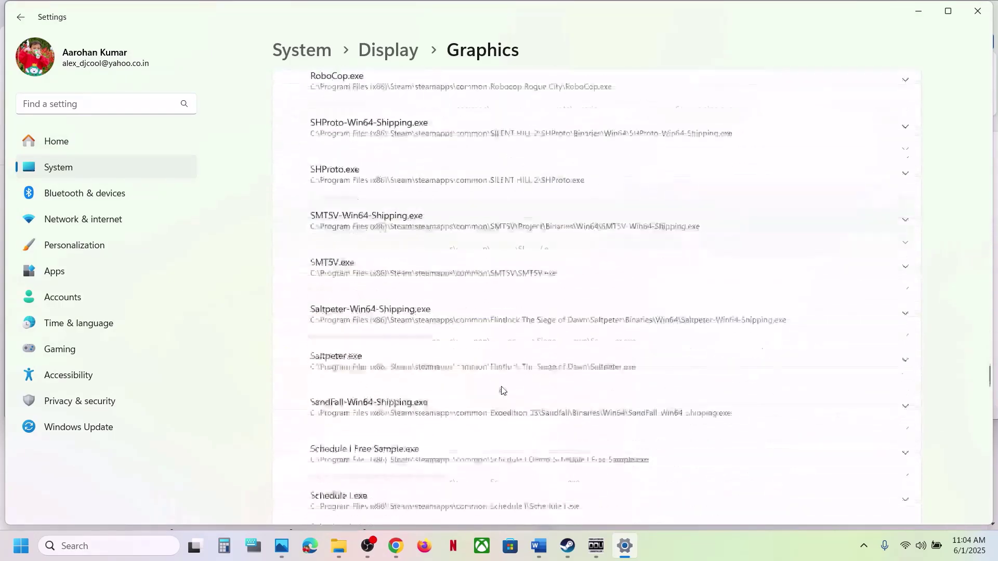
{"action": "scroll", "coordinate": [502, 390], "scroll_direction": "up", "scroll_amount": 10}
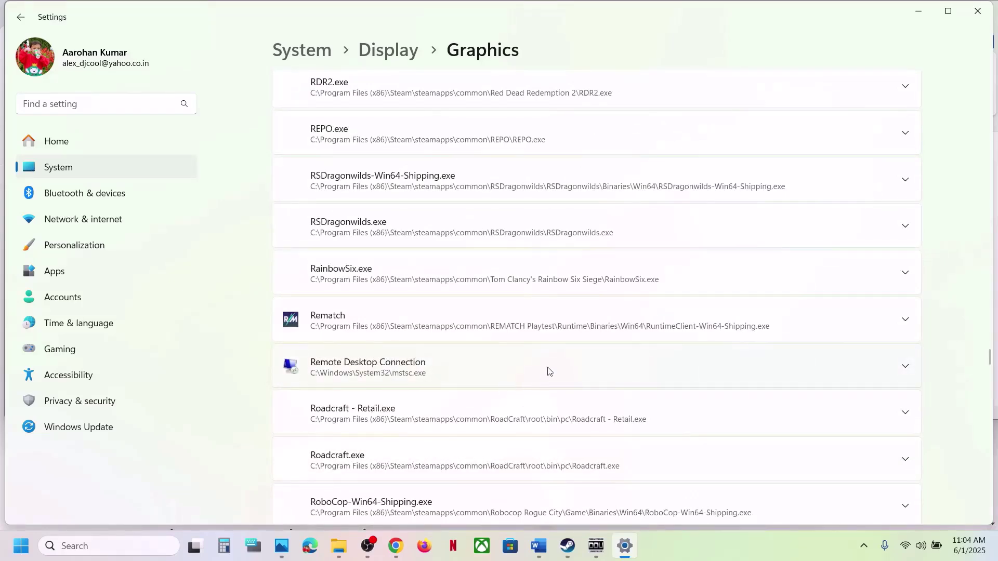
{"action": "scroll", "coordinate": [512, 353], "scroll_direction": "down", "scroll_amount": 10}
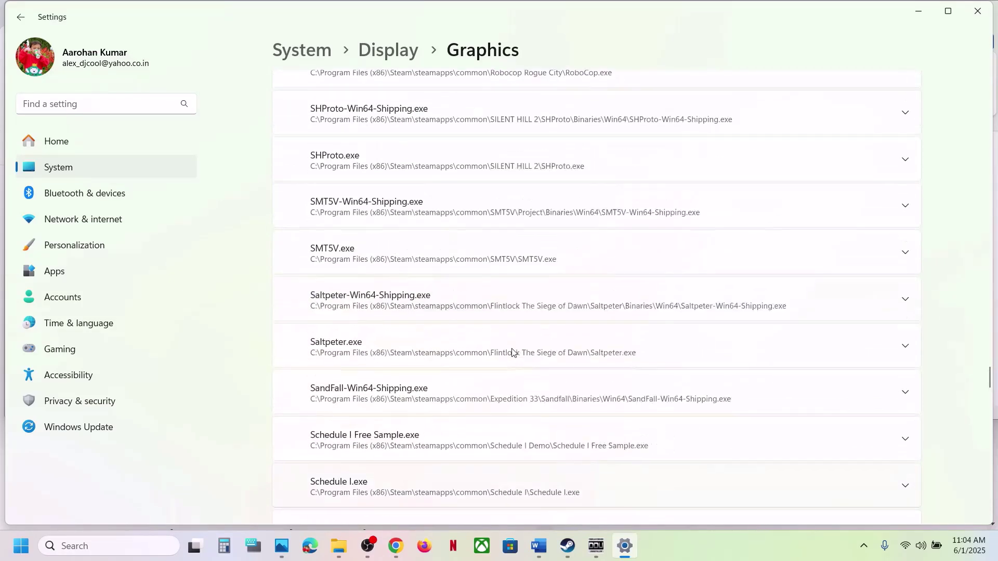
{"action": "scroll", "coordinate": [512, 352], "scroll_direction": "down", "scroll_amount": 15}
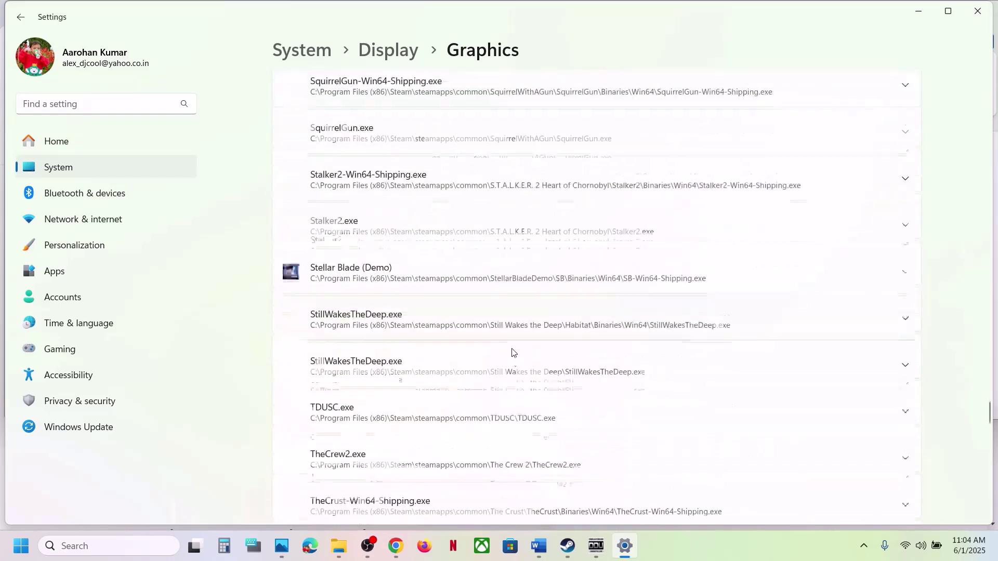
{"action": "left_click", "coordinate": [430, 271]}
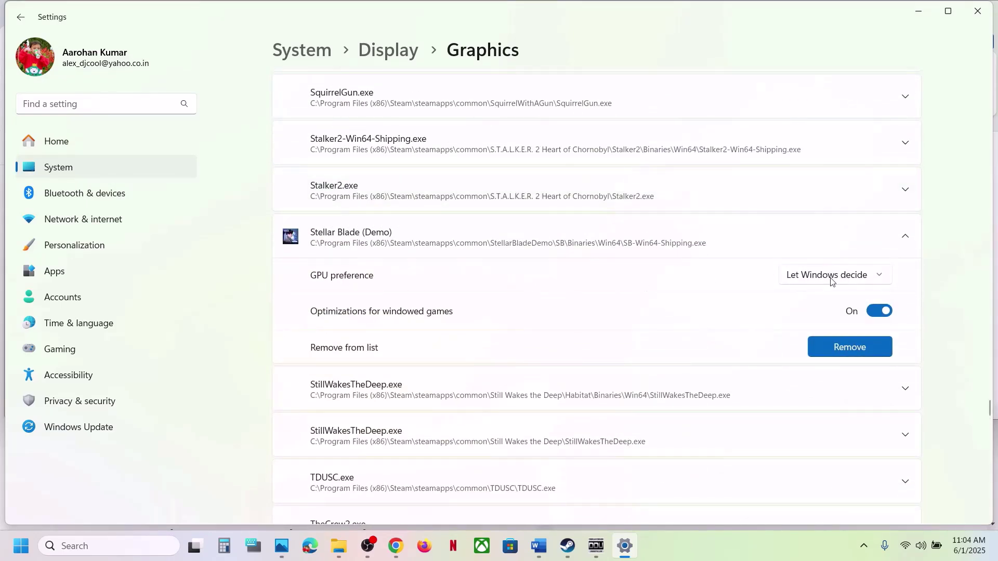
{"action": "left_click", "coordinate": [831, 278]}
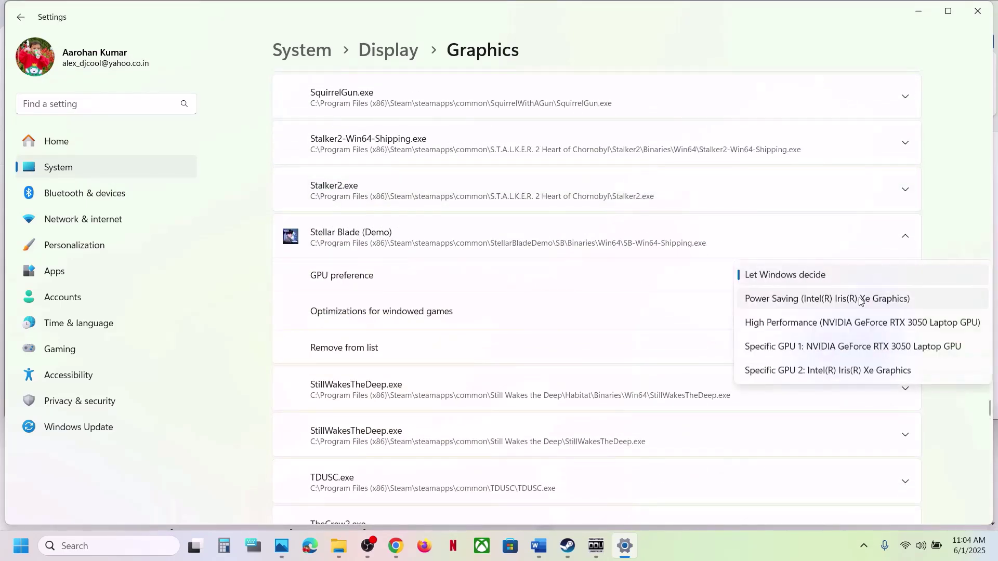
{"action": "left_click", "coordinate": [824, 323]}
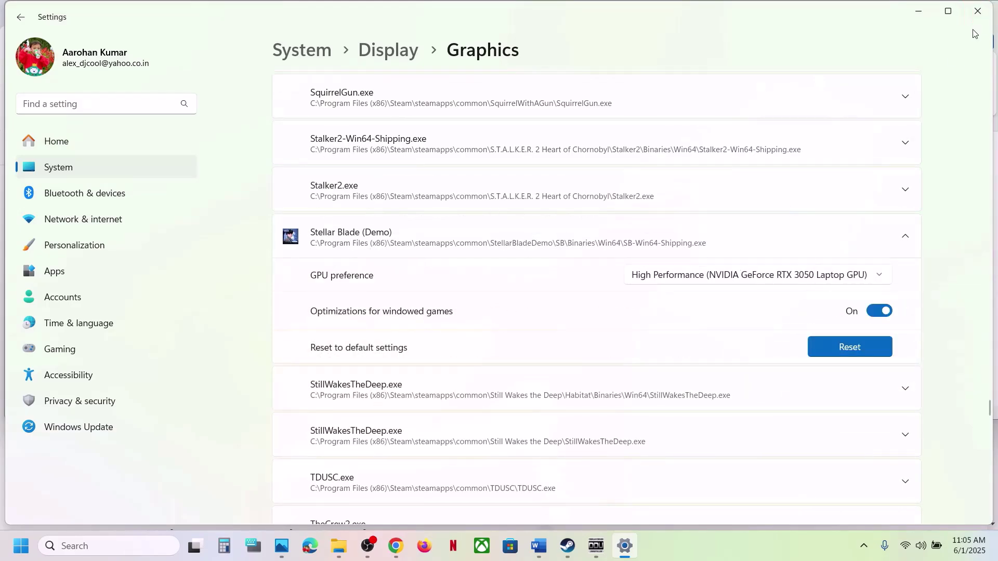
{"action": "scroll", "coordinate": [726, 245], "scroll_direction": "up", "scroll_amount": 15}
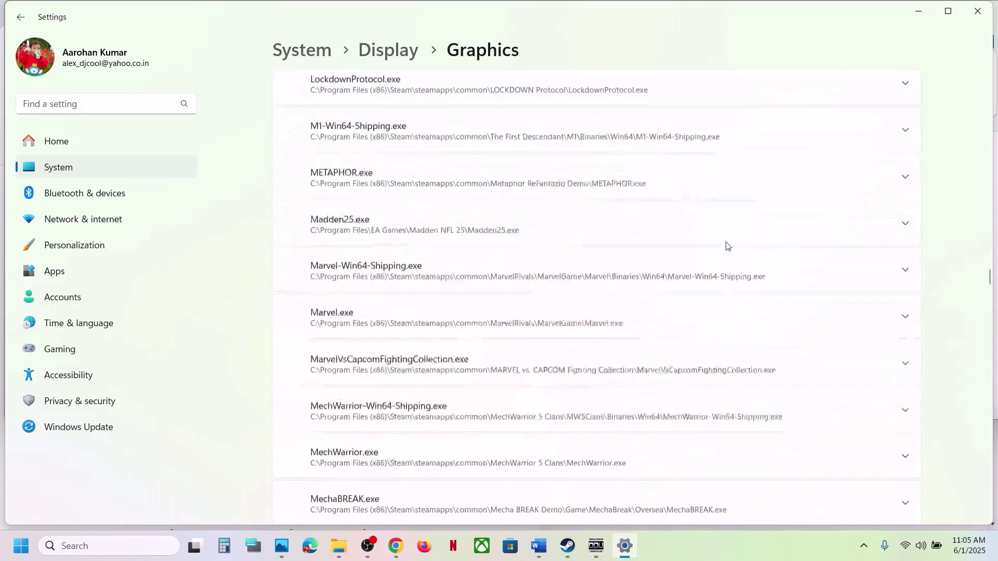
{"action": "scroll", "coordinate": [726, 246], "scroll_direction": "up", "scroll_amount": 15}
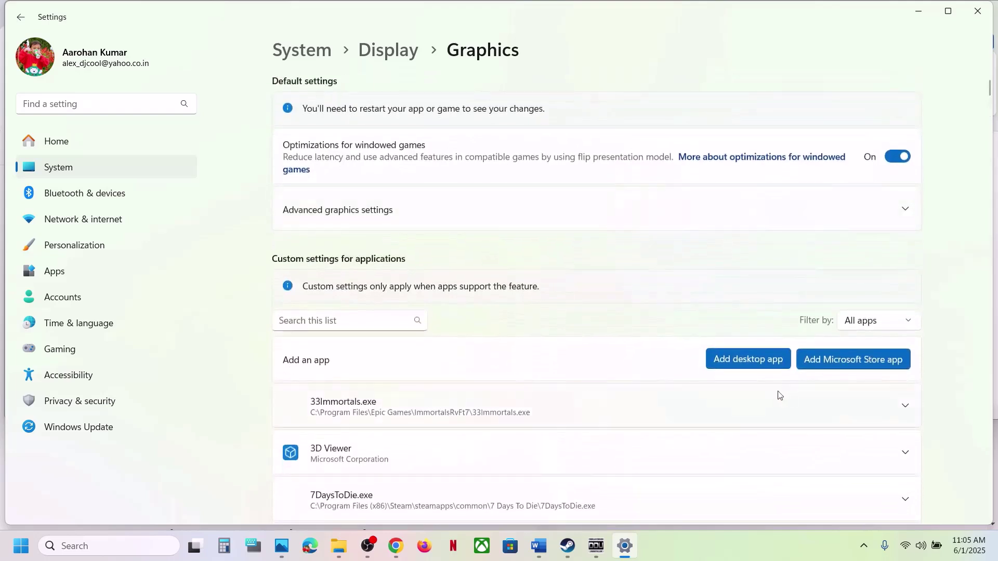
{"action": "left_click", "coordinate": [748, 359]}
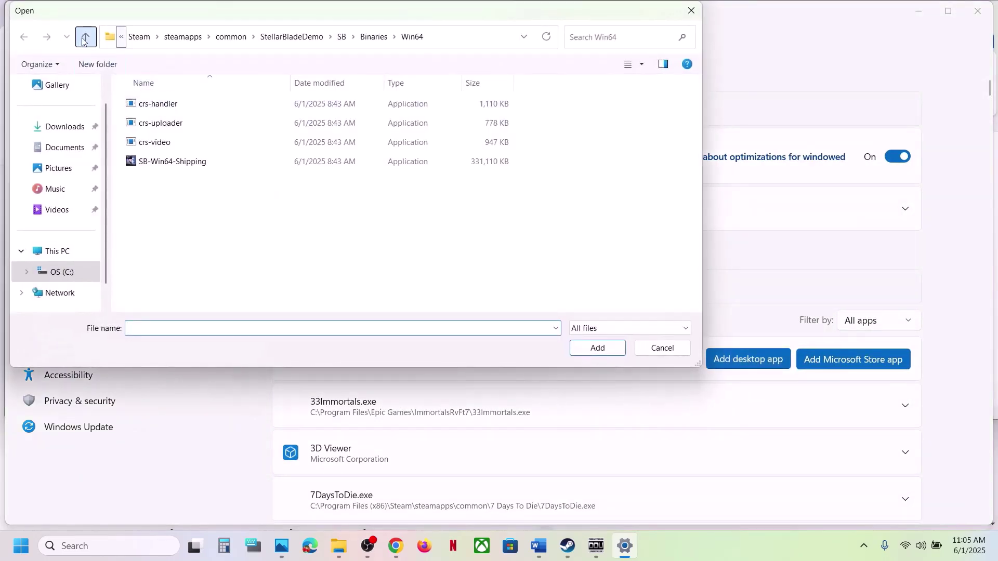
{"action": "left_click", "coordinate": [85, 37]}
{"action": "left_click", "coordinate": [85, 37]}
{"action": "left_click", "coordinate": [85, 36]}
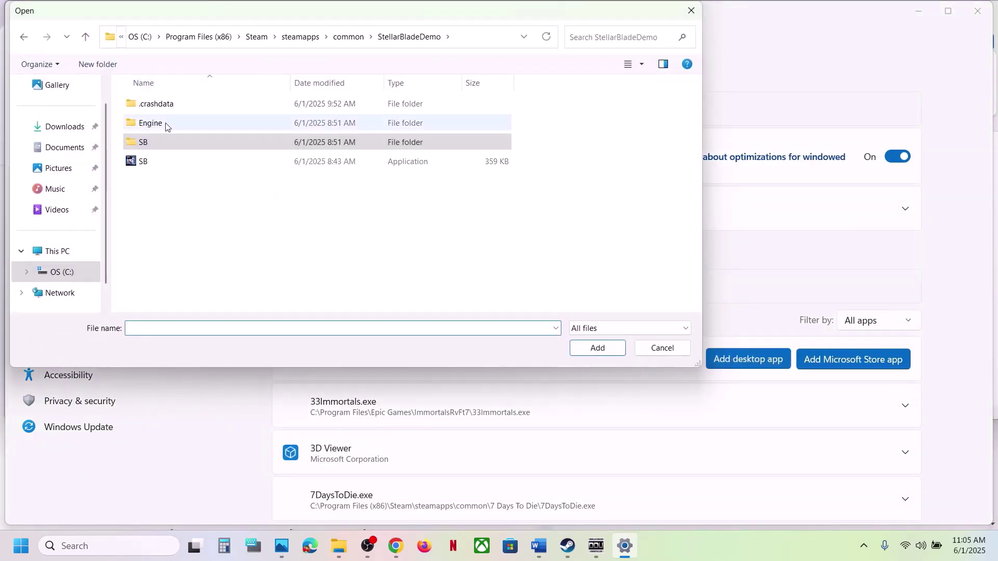
{"action": "left_click", "coordinate": [161, 162]}
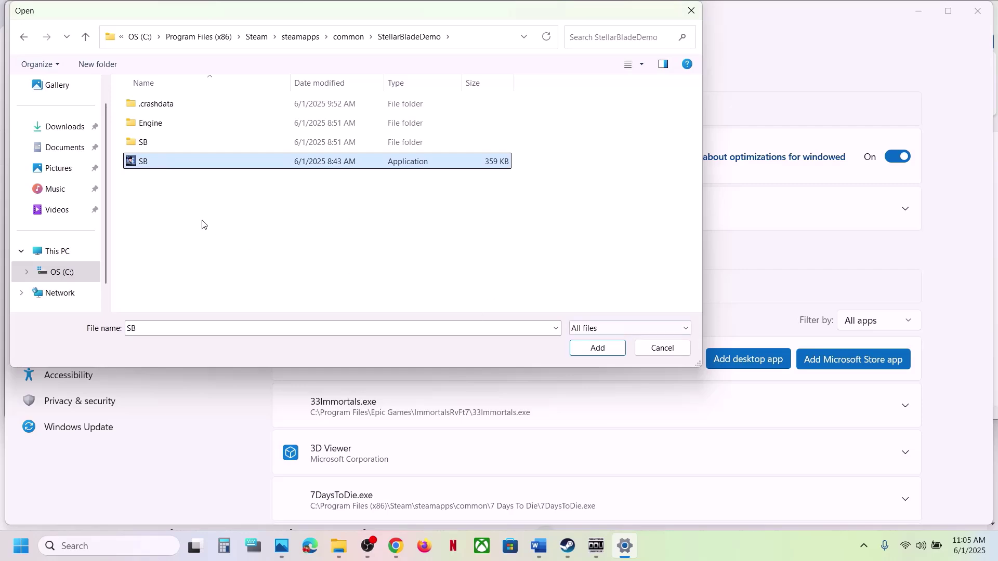
{"action": "left_click", "coordinate": [691, 10]}
{"action": "left_click", "coordinate": [979, 9]}
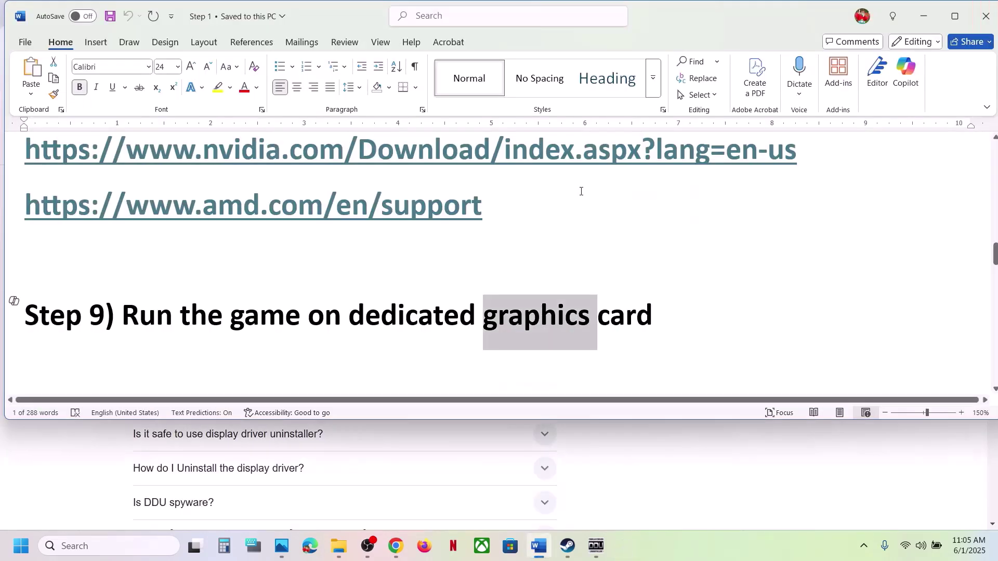
Go to Step 10 in the document, open Windows Update in Settings and check for updates
{"action": "scroll", "coordinate": [514, 337], "scroll_direction": "down", "scroll_amount": 3}
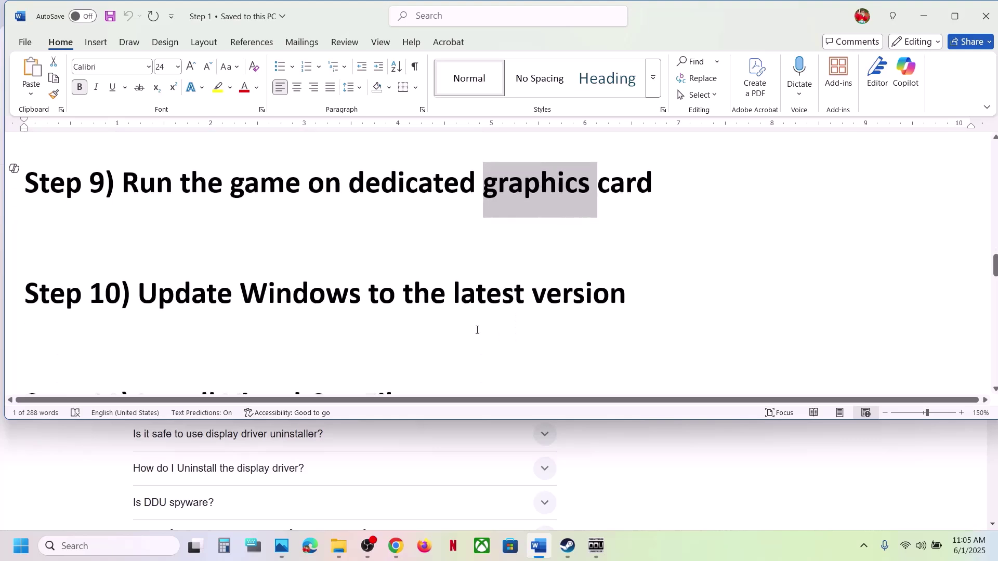
{"action": "left_click_drag", "start_coordinate": [405, 295], "coordinate": [635, 297]}
{"action": "key", "text": "super+i"}
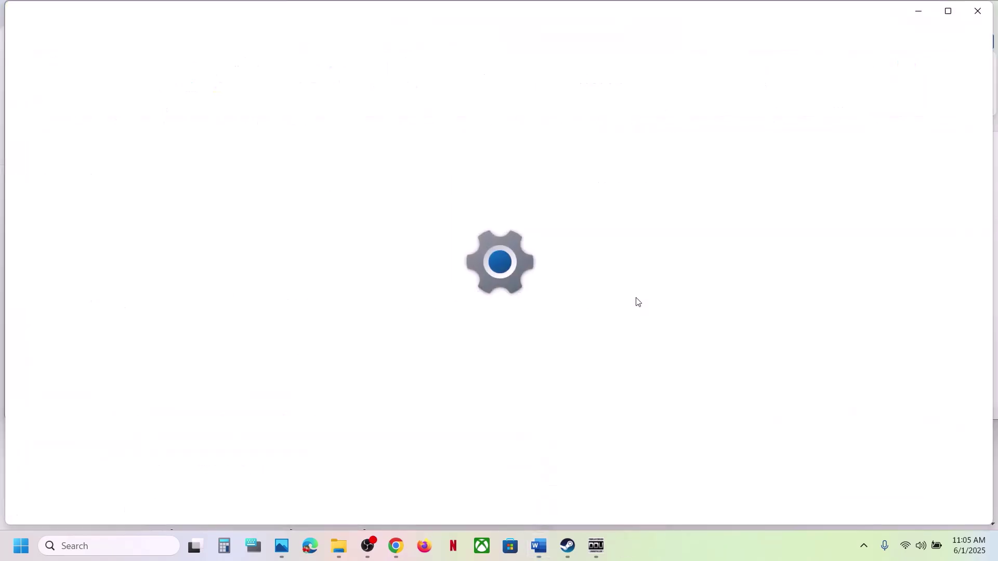
{"action": "left_click", "coordinate": [126, 432]}
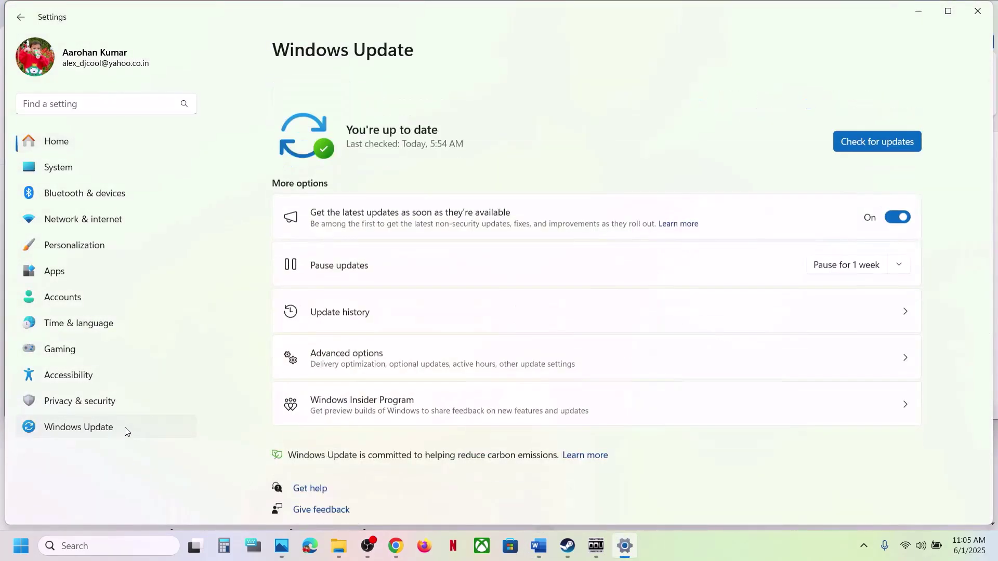
{"action": "left_click", "coordinate": [876, 118]}
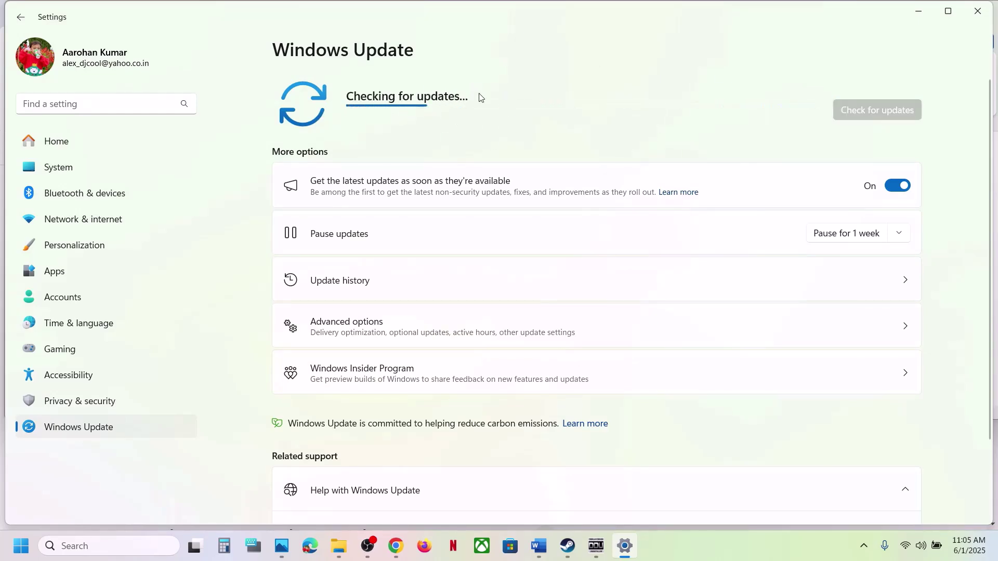
Show the Windows power options that include Restart, and switch to the Stellar Blade Demo page in Steam
{"action": "left_click", "coordinate": [20, 546]}
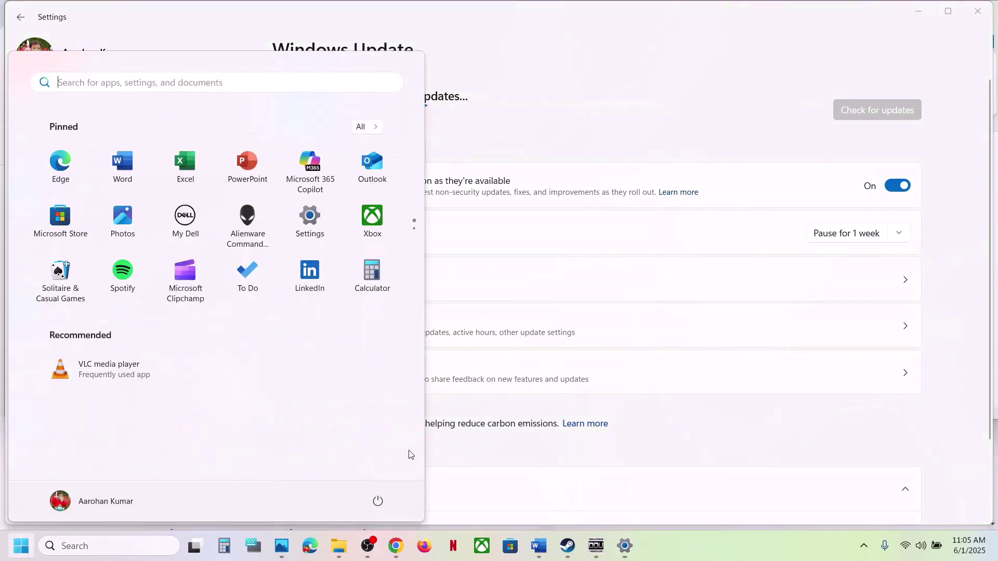
{"action": "left_click", "coordinate": [378, 501]}
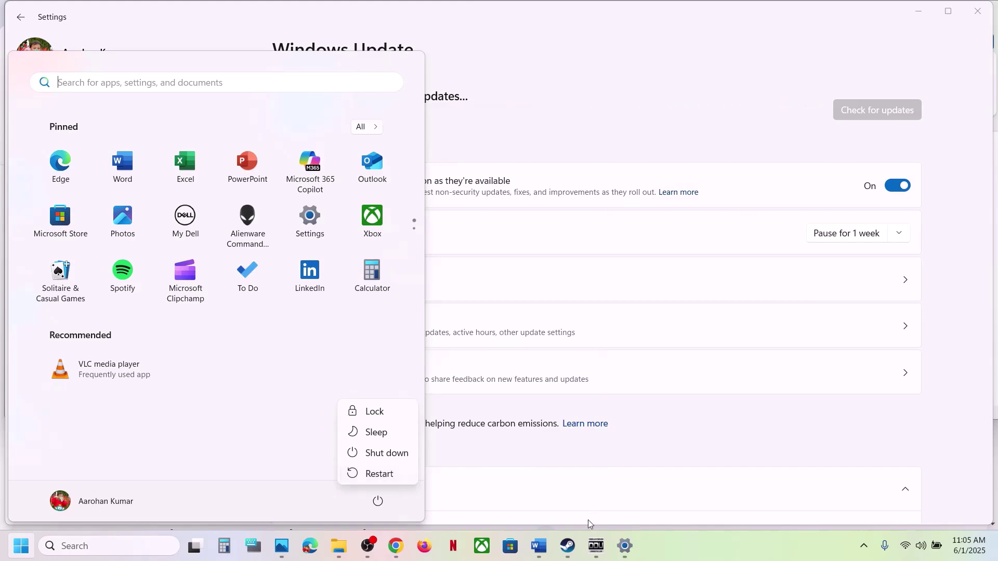
{"action": "left_click", "coordinate": [567, 546]}
{"action": "left_click", "coordinate": [567, 546]}
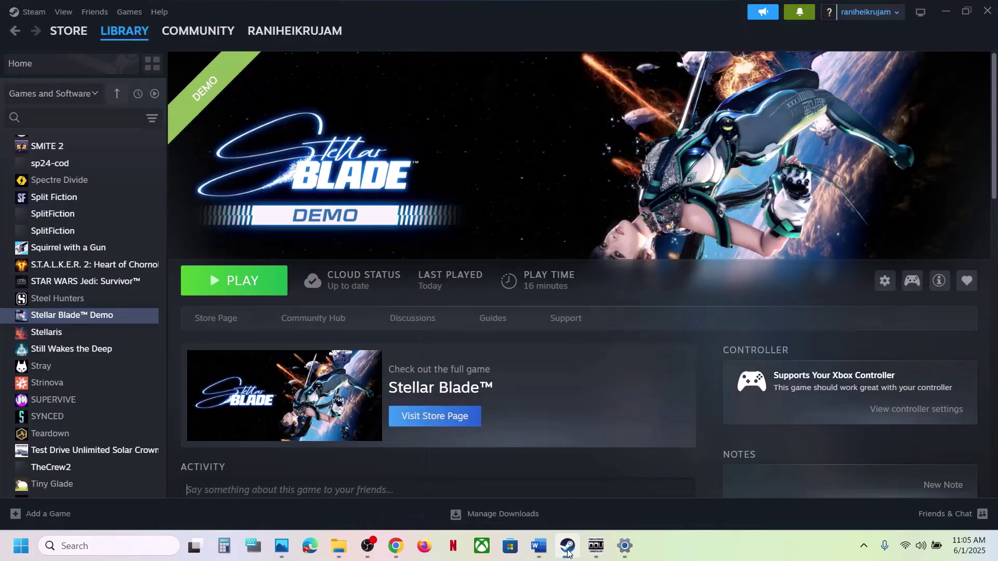
Switch to the Word document and copy the Visual C++ download link under Step 11
{"action": "left_click", "coordinate": [540, 547]}
{"action": "scroll", "coordinate": [404, 292], "scroll_direction": "down", "scroll_amount": 2}
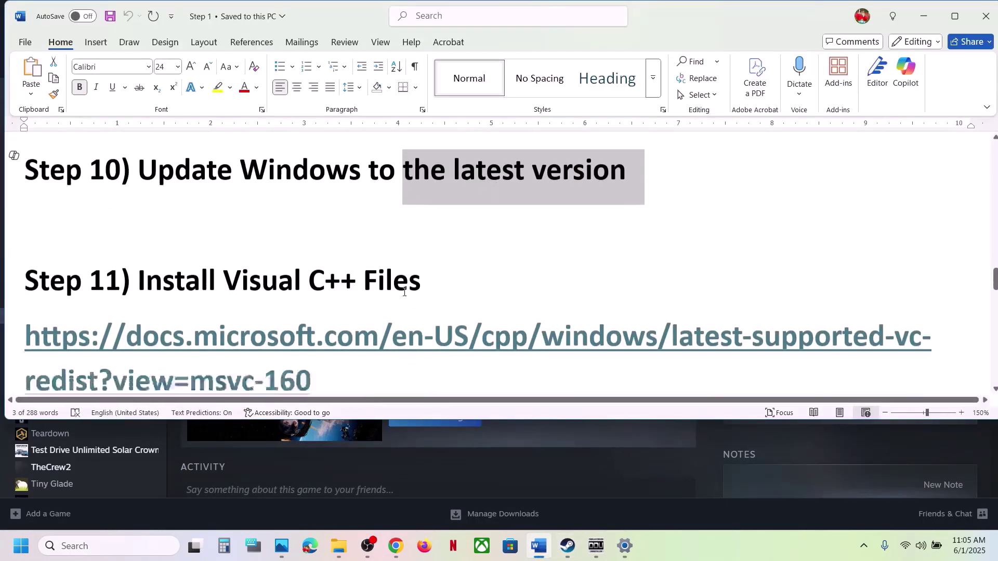
{"action": "scroll", "coordinate": [404, 292], "scroll_direction": "down", "scroll_amount": 1}
{"action": "left_click_drag", "start_coordinate": [338, 338], "coordinate": [23, 289]}
{"action": "key", "text": "ctrl+c"}
Open the copied link in a new Chrome tab and find the Visual C++ Redistributable section for Visual Studio 2015, 2017, 2019, and 2022
{"action": "left_click", "coordinate": [395, 546]}
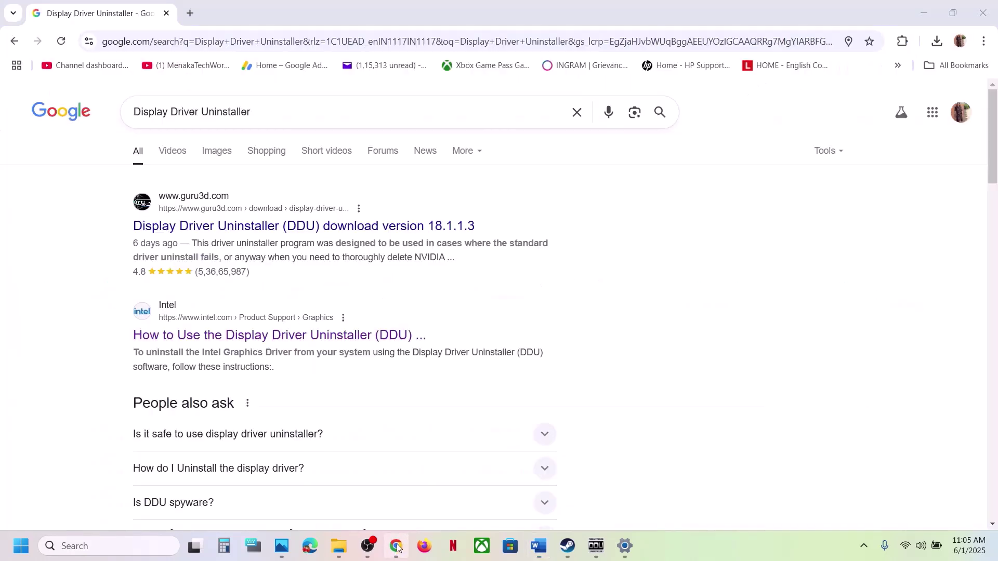
{"action": "left_click", "coordinate": [192, 21]}
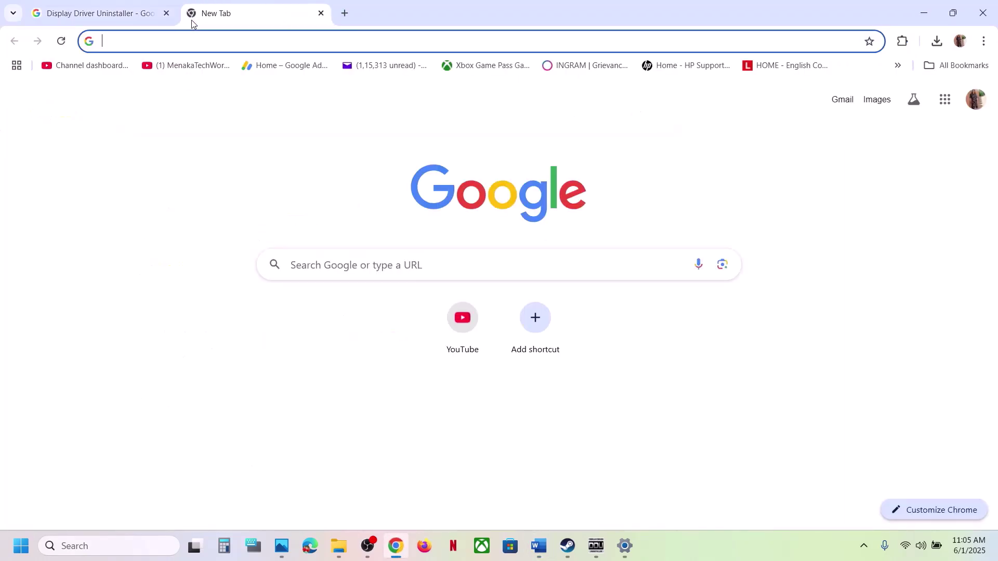
{"action": "key", "text": "ctrl+v"}
{"action": "key", "text": "Return"}
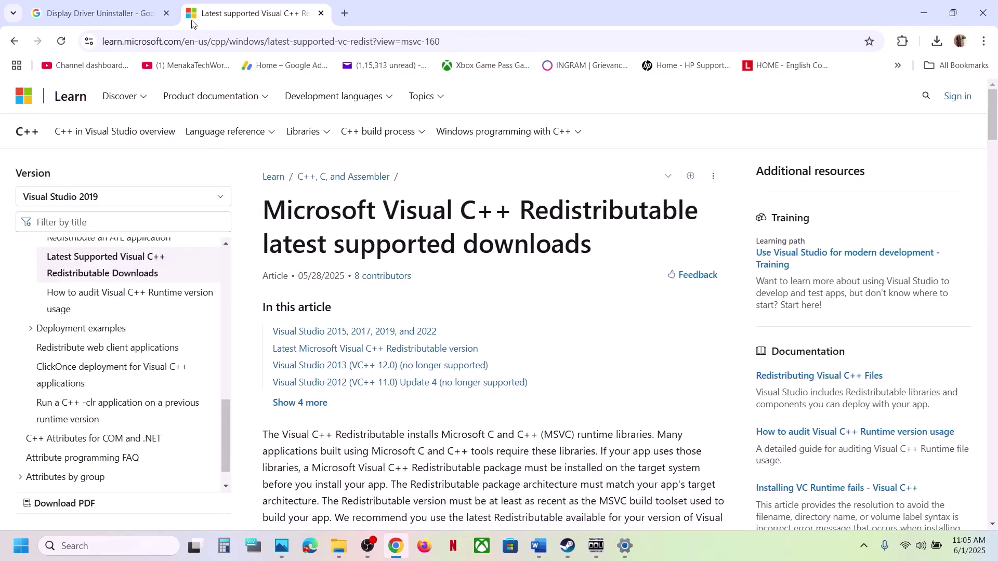
{"action": "scroll", "coordinate": [425, 292], "scroll_direction": "down", "scroll_amount": 12}
{"action": "scroll", "coordinate": [426, 293], "scroll_direction": "up", "scroll_amount": 3}
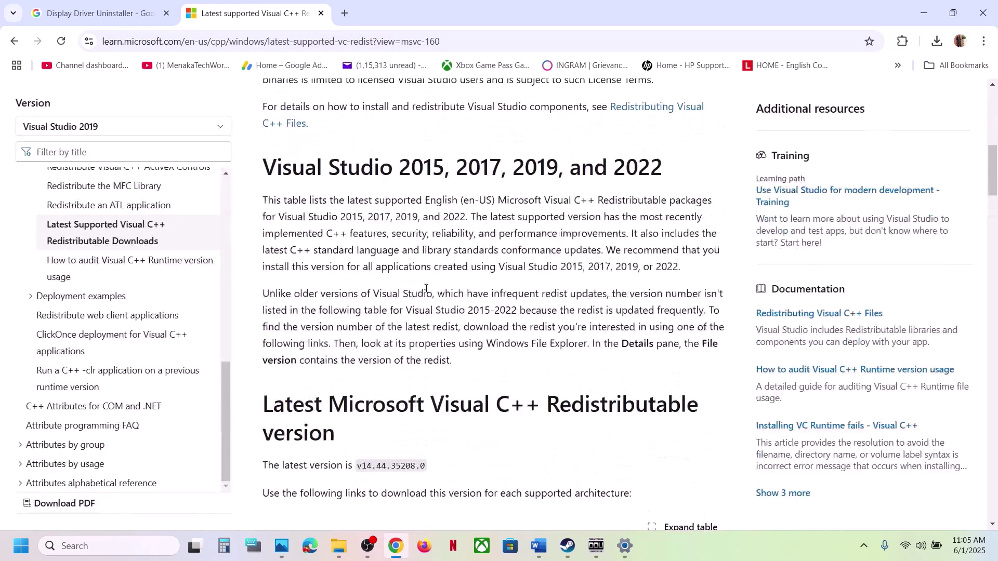
Download the x86 and x64 Visual C++ Redistributable installers from the Visual Studio 2015, 2017, 2019, and 2022 section
{"action": "left_click_drag", "start_coordinate": [347, 167], "coordinate": [604, 167]}
{"action": "scroll", "coordinate": [604, 167], "scroll_direction": "down", "scroll_amount": 7}
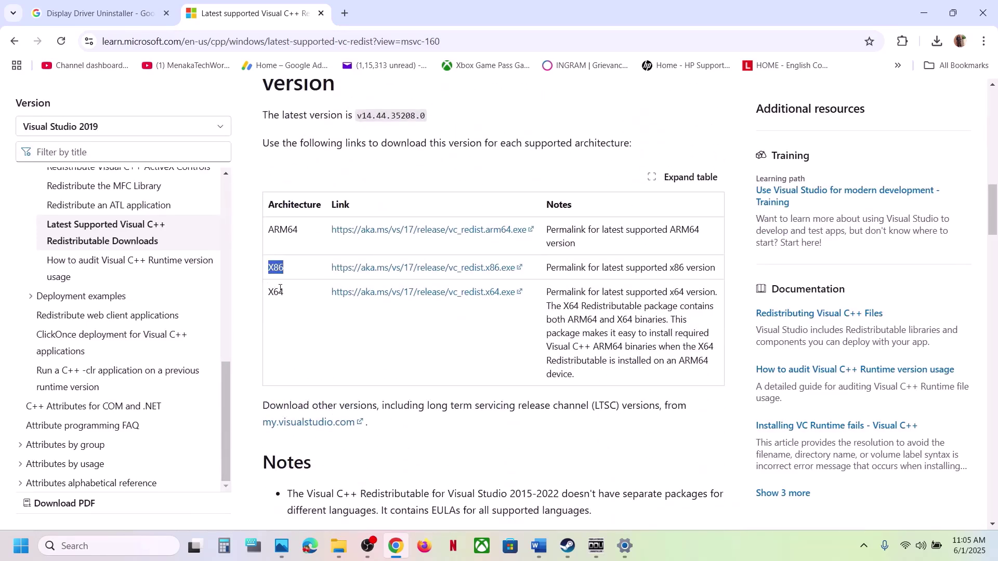
{"action": "left_click", "coordinate": [423, 269]}
{"action": "left_click", "coordinate": [462, 294]}
Run the downloaded VC_redist.x86 (8).exe, start its Repair and allow it to make changes to the device
{"action": "left_click", "coordinate": [936, 41]}
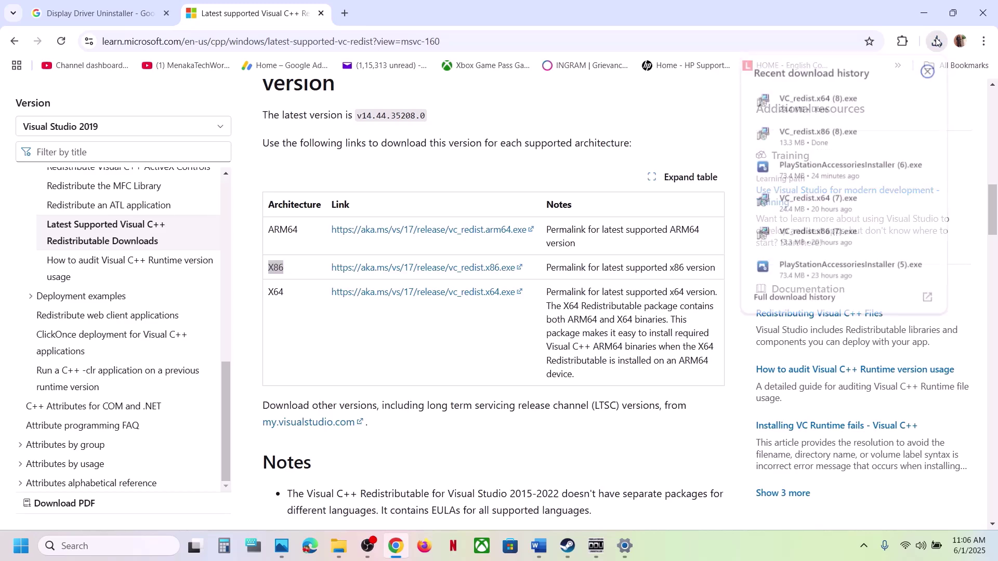
{"action": "left_click", "coordinate": [837, 135]}
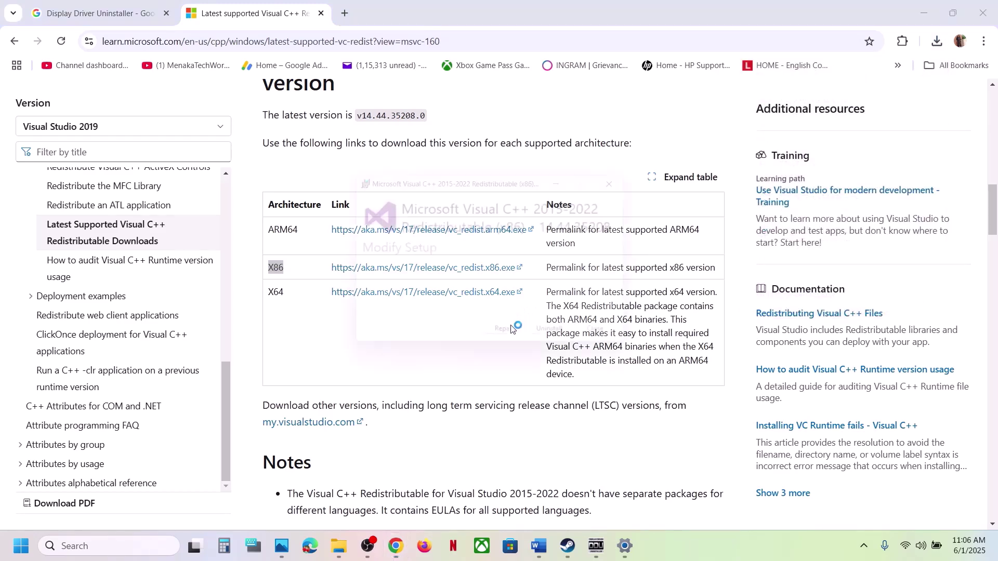
{"action": "left_click", "coordinate": [519, 339]}
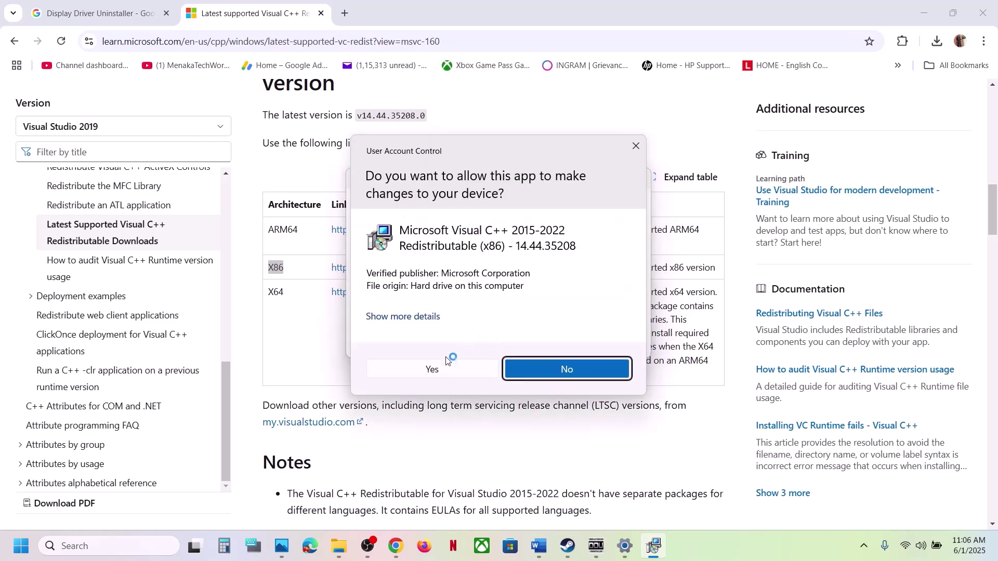
{"action": "left_click", "coordinate": [439, 366]}
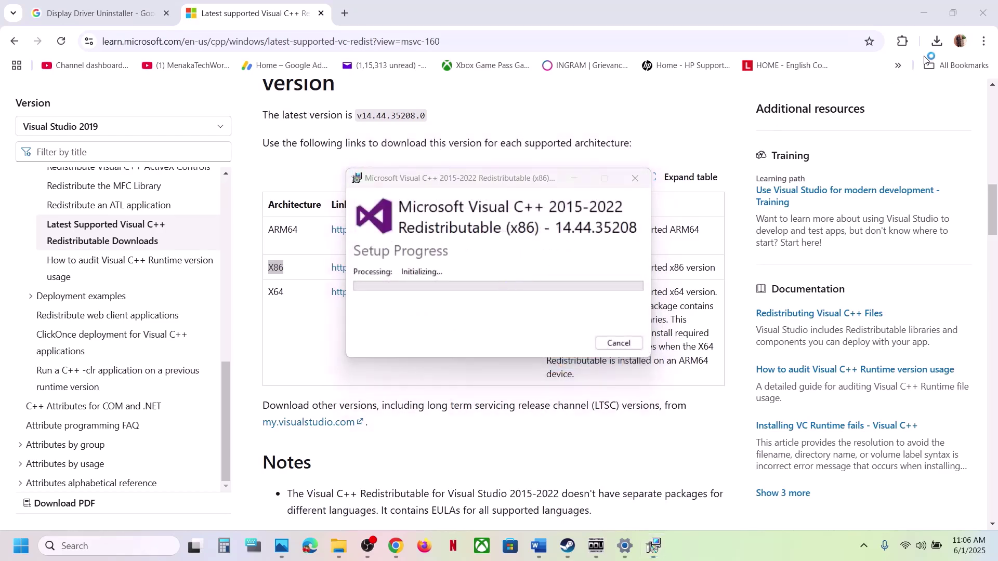
Run the downloaded VC_redist.x64 (8).exe, start its Repair and allow it to make changes to the device
{"action": "left_click", "coordinate": [935, 45]}
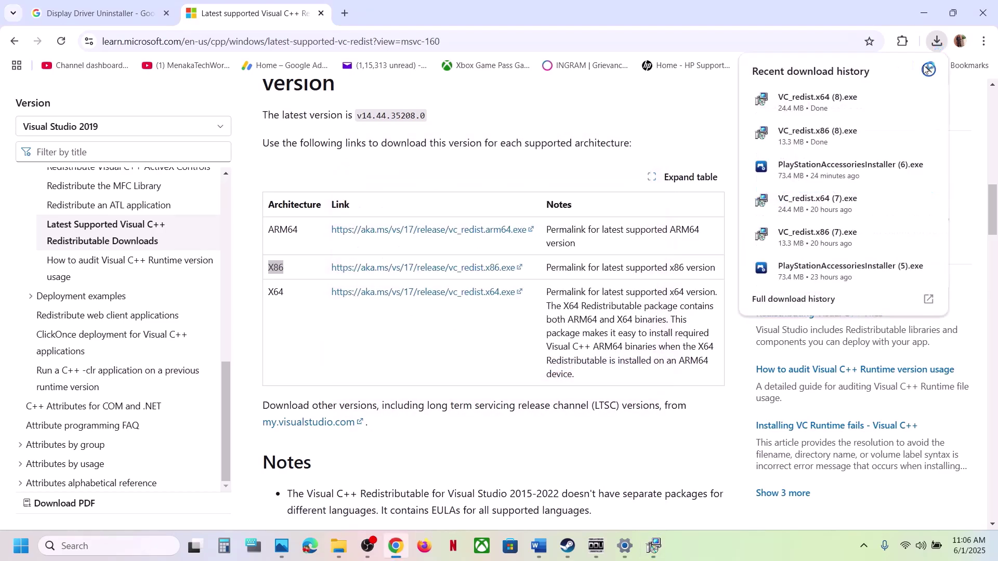
{"action": "left_click", "coordinate": [835, 110]}
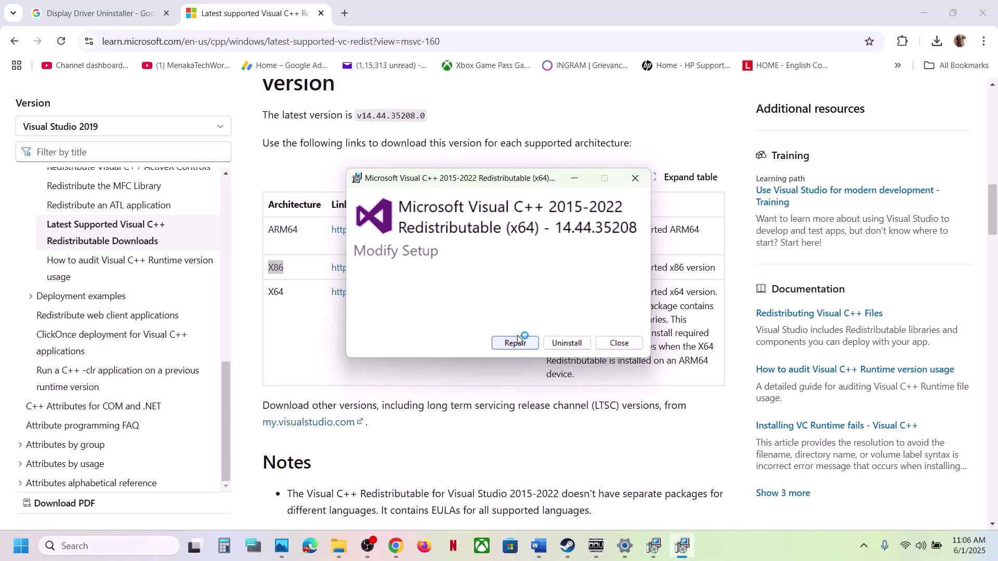
{"action": "left_click", "coordinate": [518, 338]}
{"action": "left_click", "coordinate": [439, 368]}
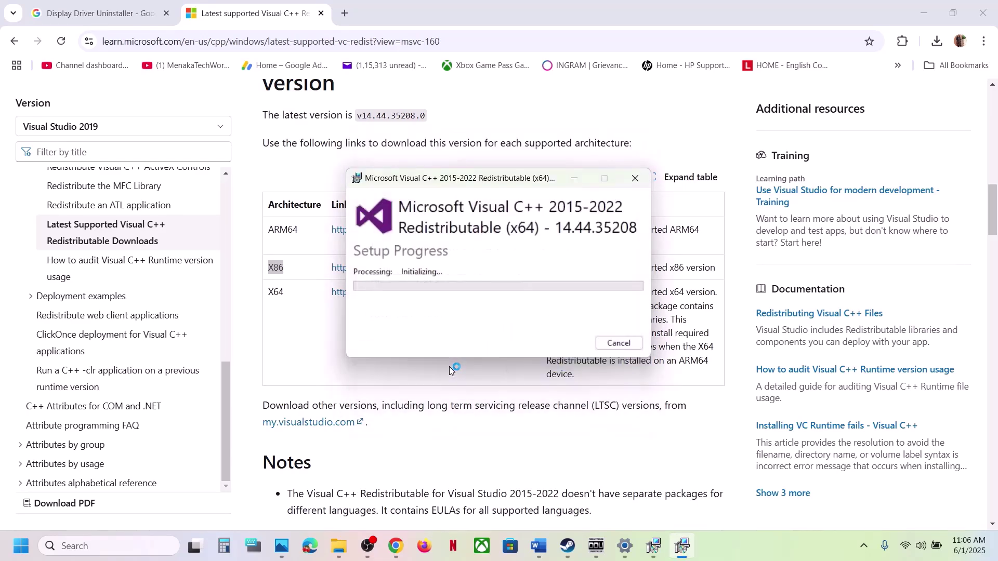
Move the x86 setup window beside the x64 one to view both repairs, and return to the download page
{"action": "left_click", "coordinate": [650, 552]}
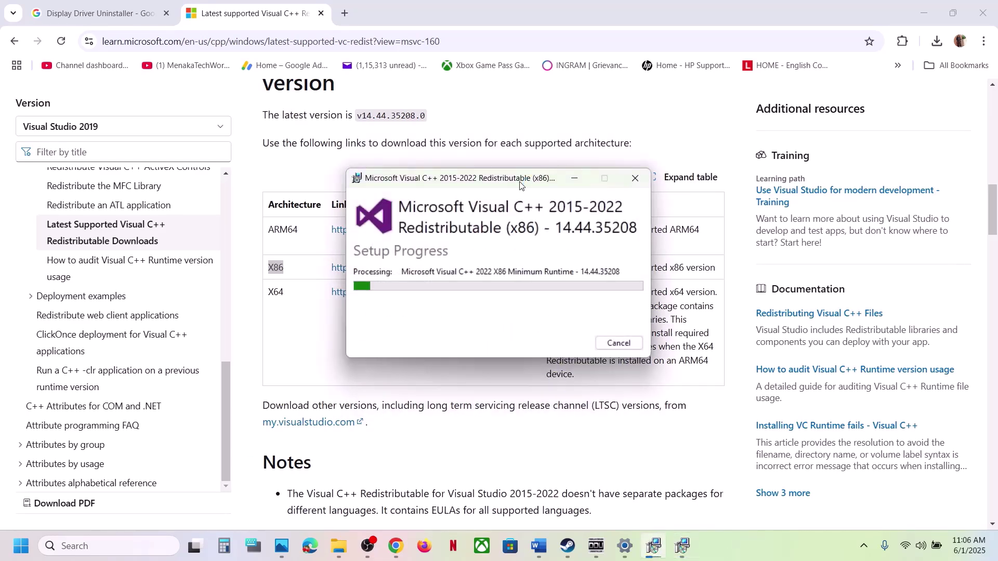
{"action": "left_click_drag", "start_coordinate": [522, 185], "coordinate": [806, 180]}
{"action": "left_click", "coordinate": [533, 186]}
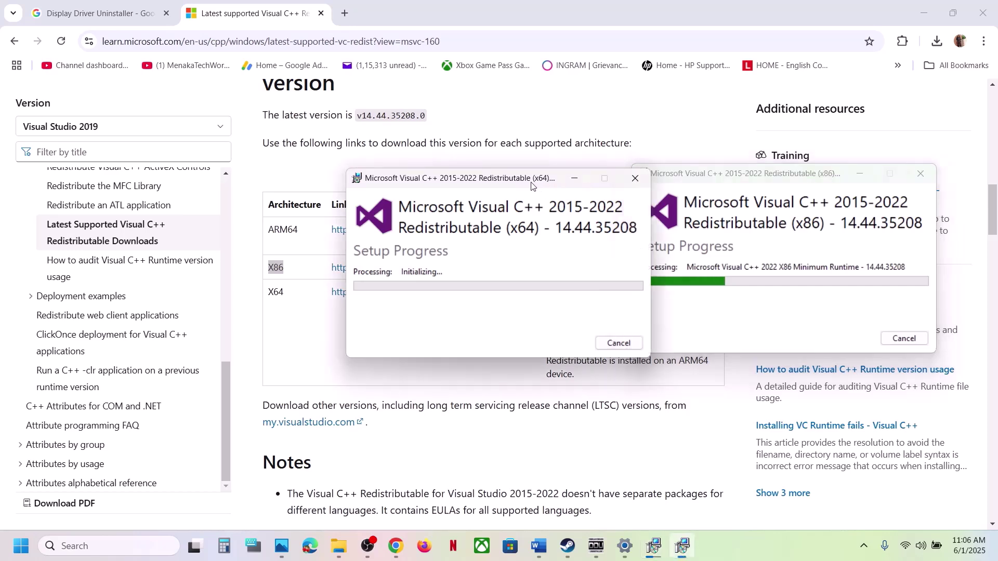
{"action": "left_click", "coordinate": [266, 405]}
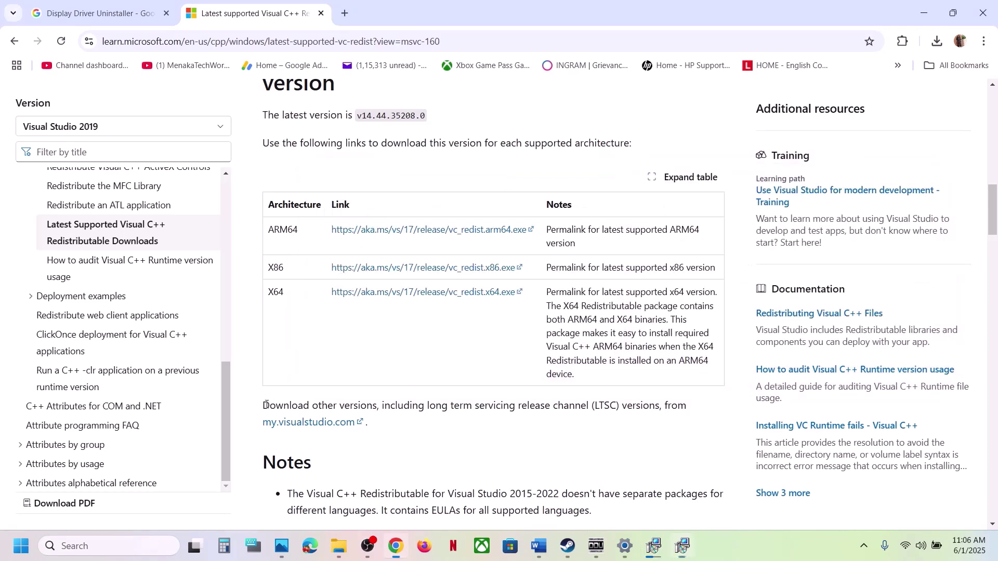
Show the Windows power options that include Restart, and switch to the Stellar Blade Demo page in Steam
{"action": "left_click", "coordinate": [30, 555]}
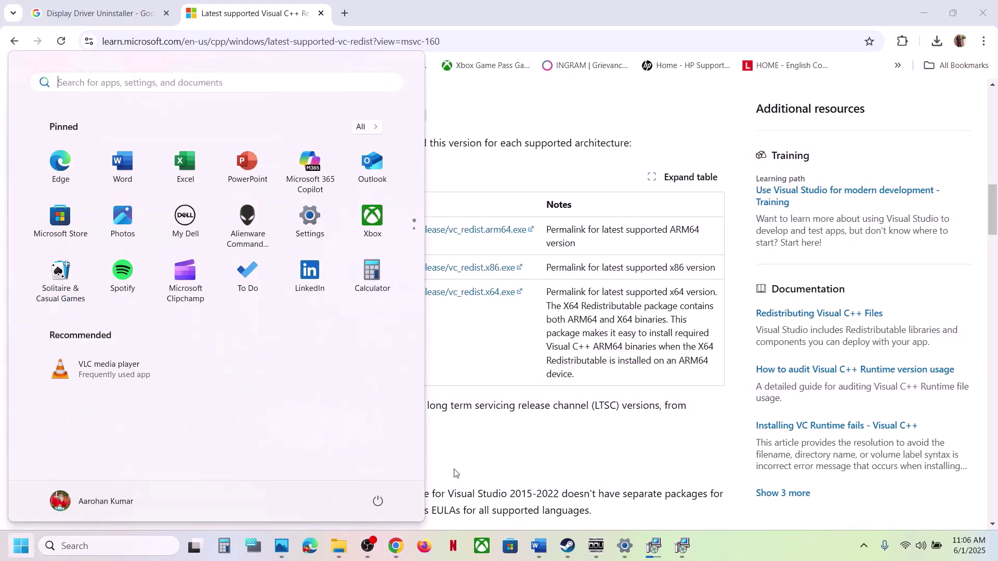
{"action": "left_click", "coordinate": [377, 502]}
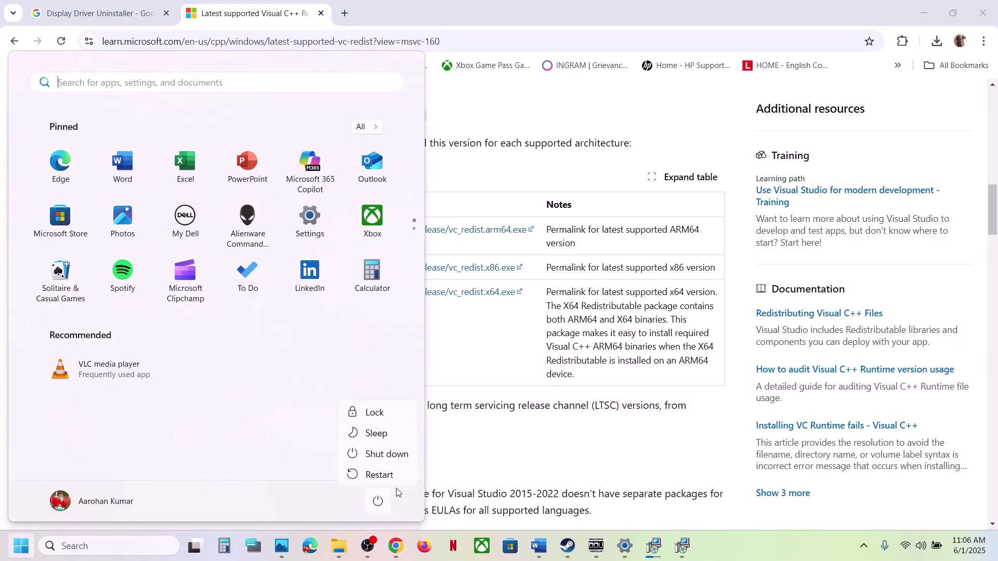
{"action": "left_click", "coordinate": [569, 544]}
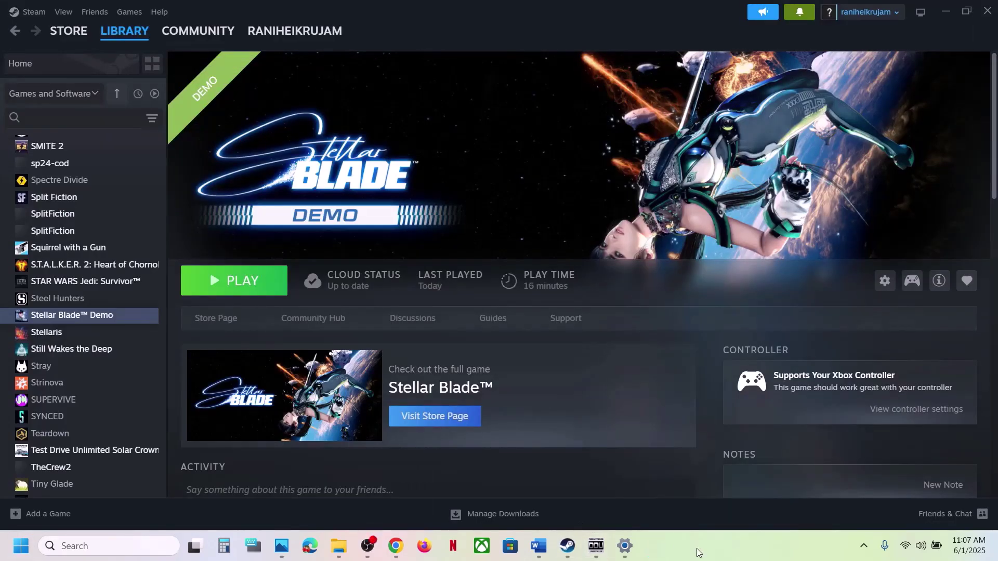
Switch to the Word document, go to Step 12, Update System BIOS, and check the laptop's battery charge in Windows
{"action": "left_click", "coordinate": [538, 551]}
{"action": "scroll", "coordinate": [374, 248], "scroll_direction": "down", "scroll_amount": 3}
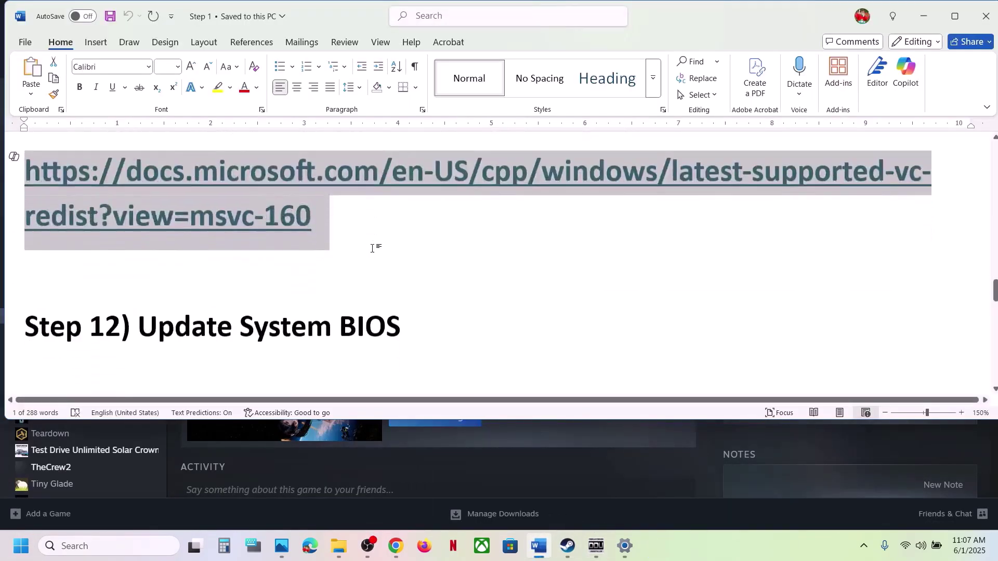
{"action": "left_click_drag", "start_coordinate": [187, 312], "coordinate": [373, 310]}
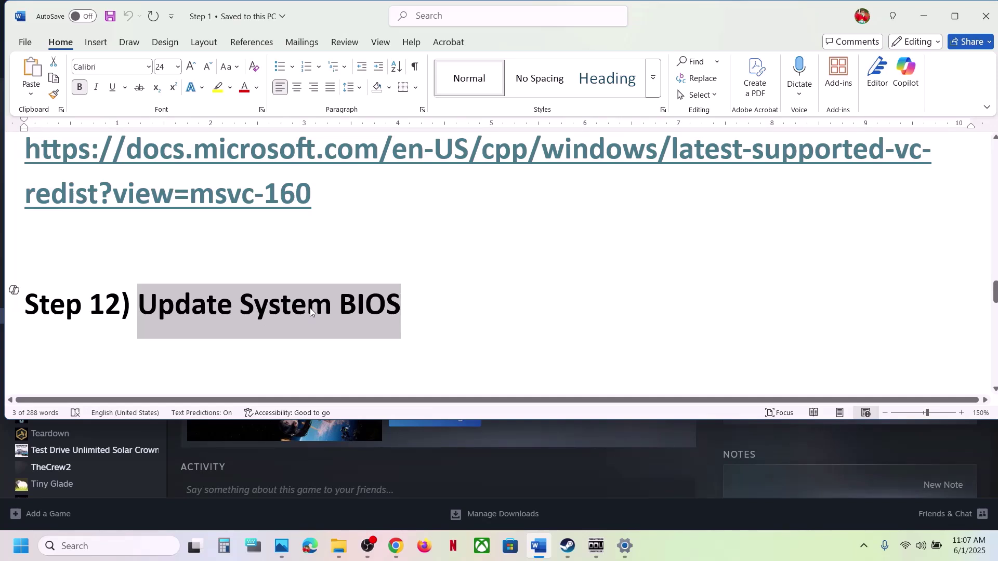
{"action": "left_click", "coordinate": [928, 547]}
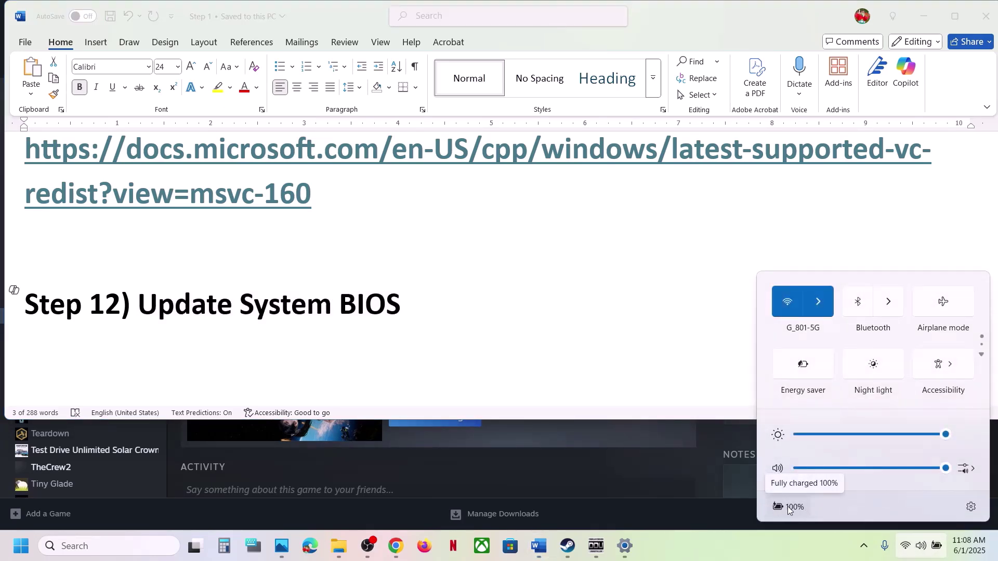
{"action": "left_click", "coordinate": [419, 310]}
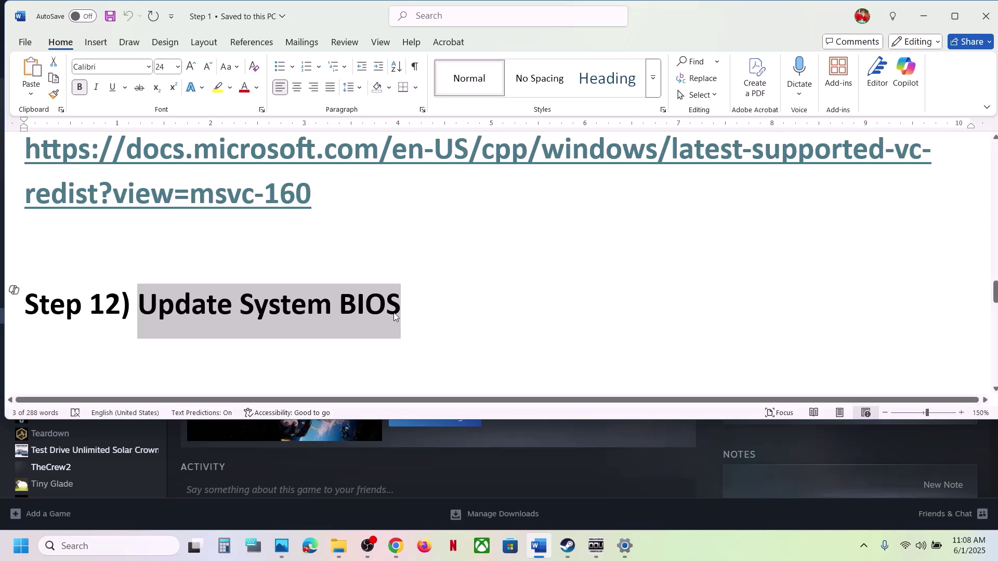
Go to Step 13 in the maximized document and highlight its instructions through disconnecting multiple monitors
{"action": "scroll", "coordinate": [394, 316], "scroll_direction": "down", "scroll_amount": 5}
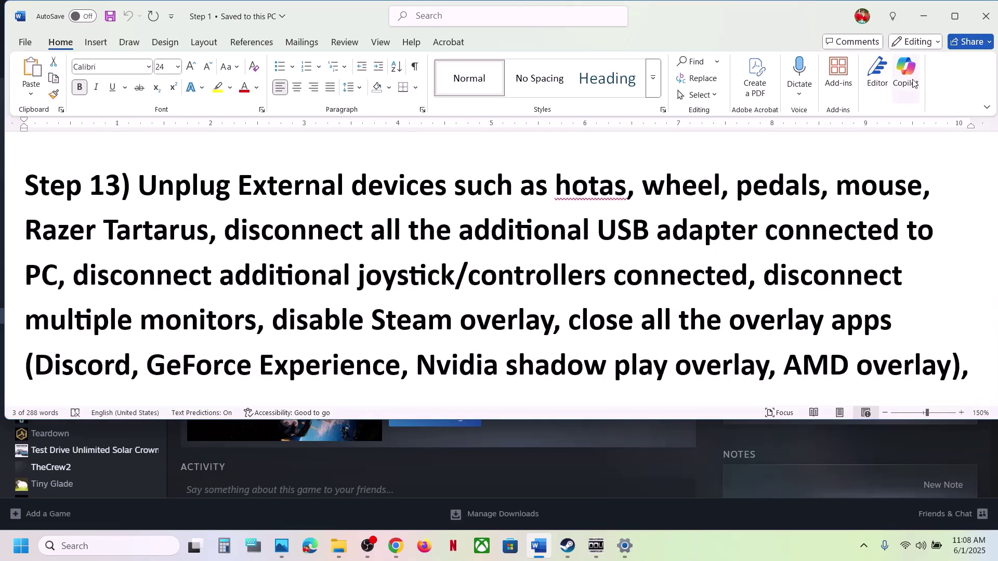
{"action": "left_click", "coordinate": [954, 16]}
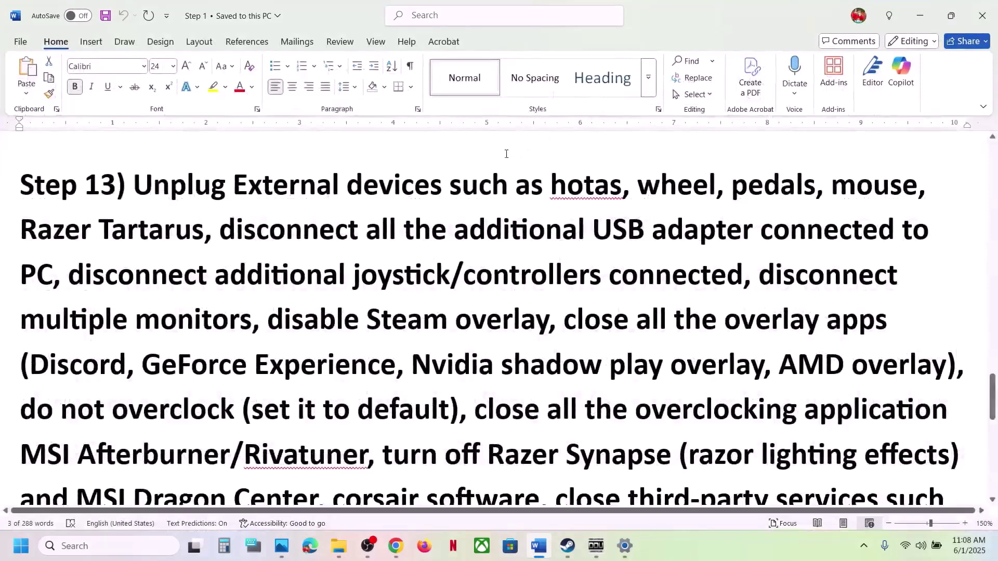
{"action": "left_click_drag", "start_coordinate": [459, 183], "coordinate": [241, 321]}
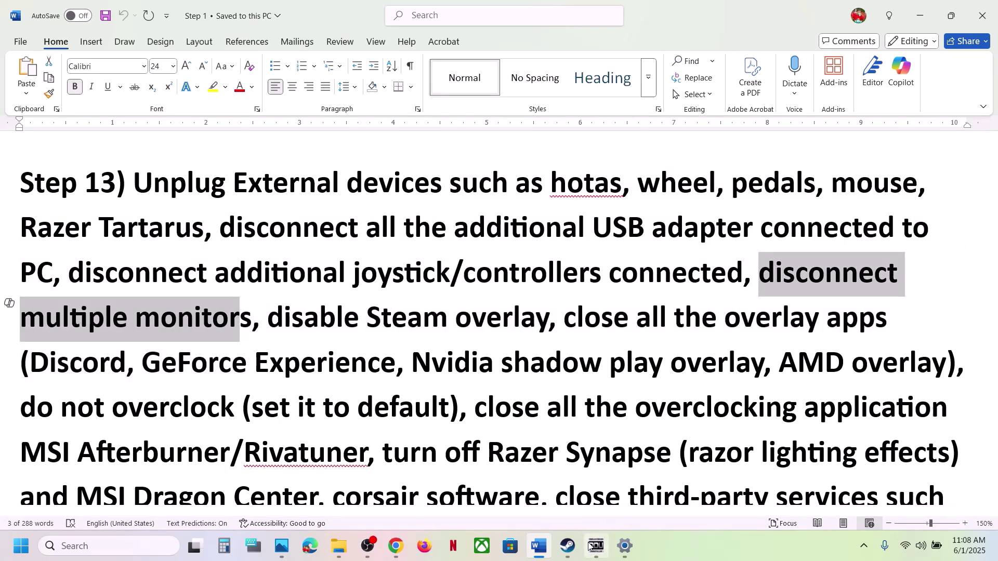
Switch to Steam, check the Steam Overlay setting in the Stellar Blade Demo properties, and close them
{"action": "left_click", "coordinate": [575, 551]}
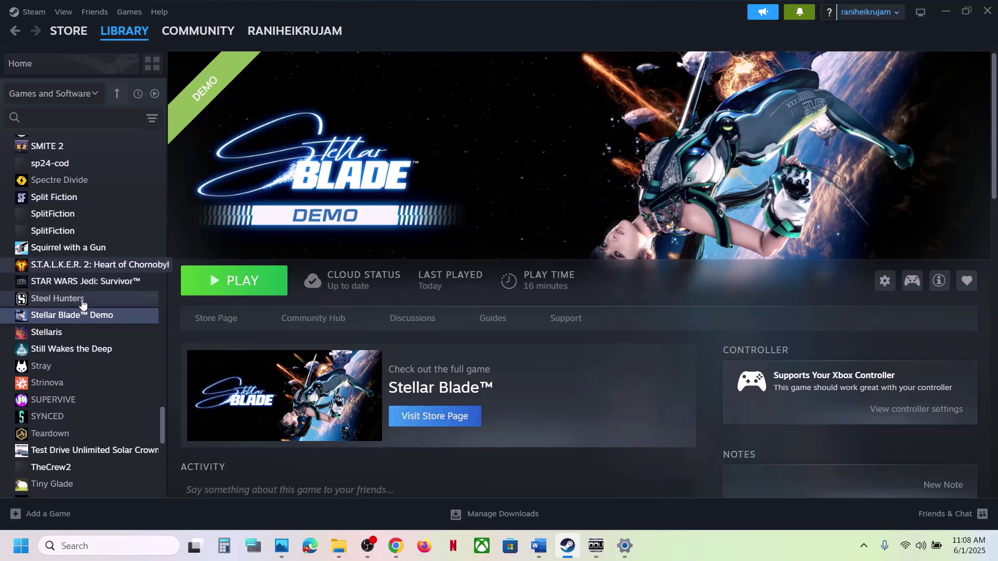
{"action": "right_click", "coordinate": [66, 316]}
{"action": "left_click", "coordinate": [101, 415]}
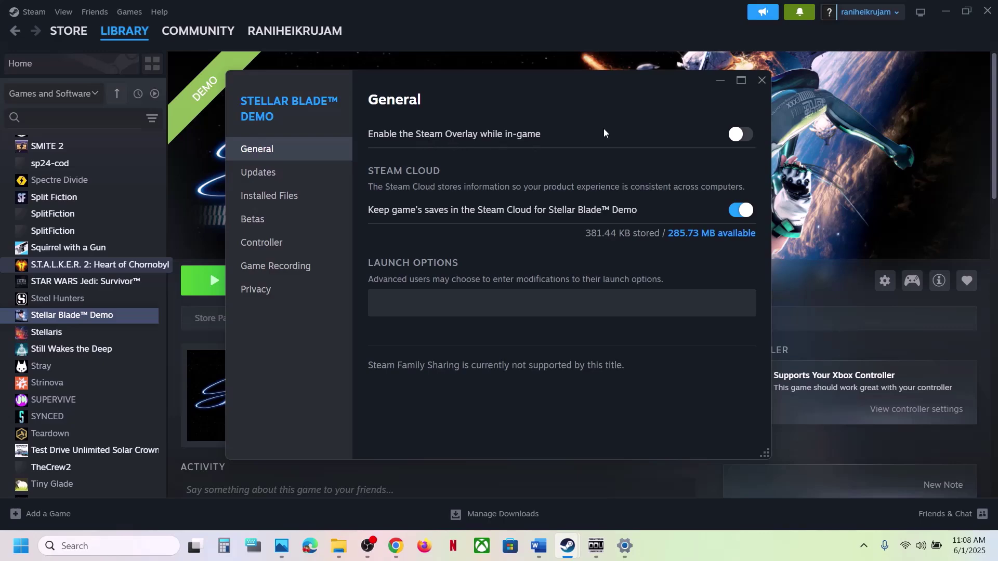
{"action": "left_click", "coordinate": [760, 80]}
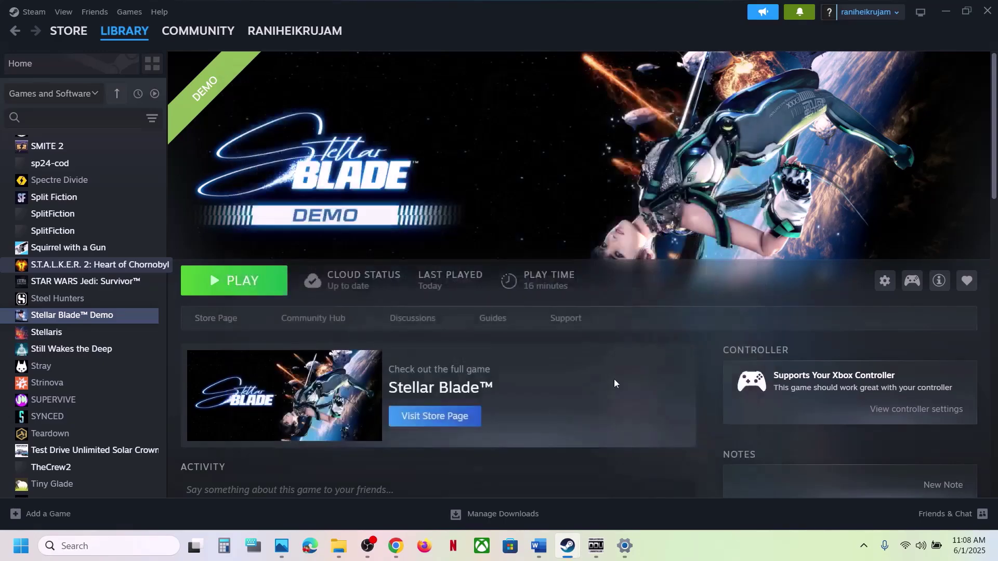
Switch to the Word document and replace "GeForce Experience" with "Nvidia App" in Step 13's overlay app list
{"action": "left_click", "coordinate": [538, 546]}
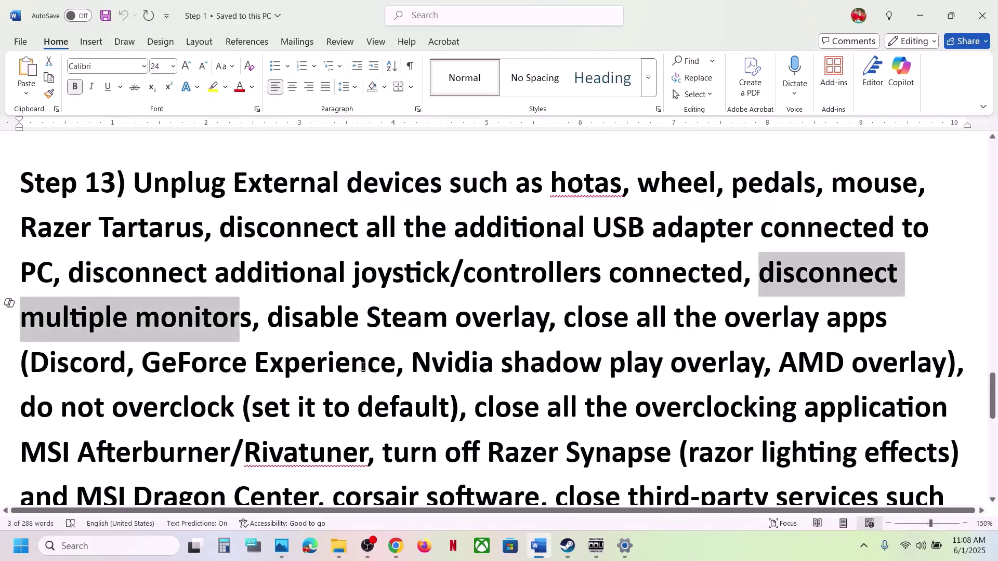
{"action": "double_click", "coordinate": [83, 364]}
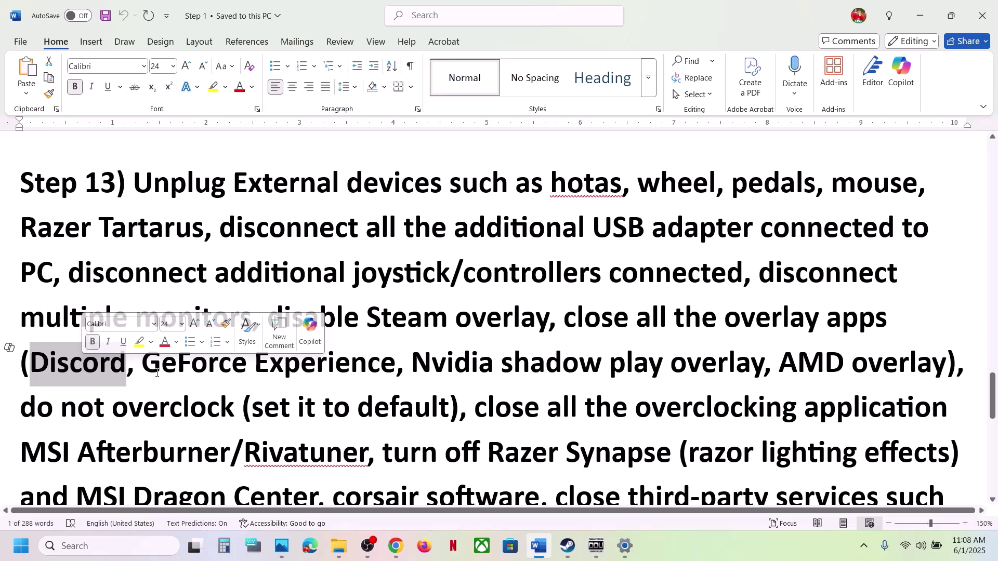
{"action": "left_click_drag", "start_coordinate": [157, 372], "coordinate": [395, 373]}
{"action": "type", "text": "Nv"}
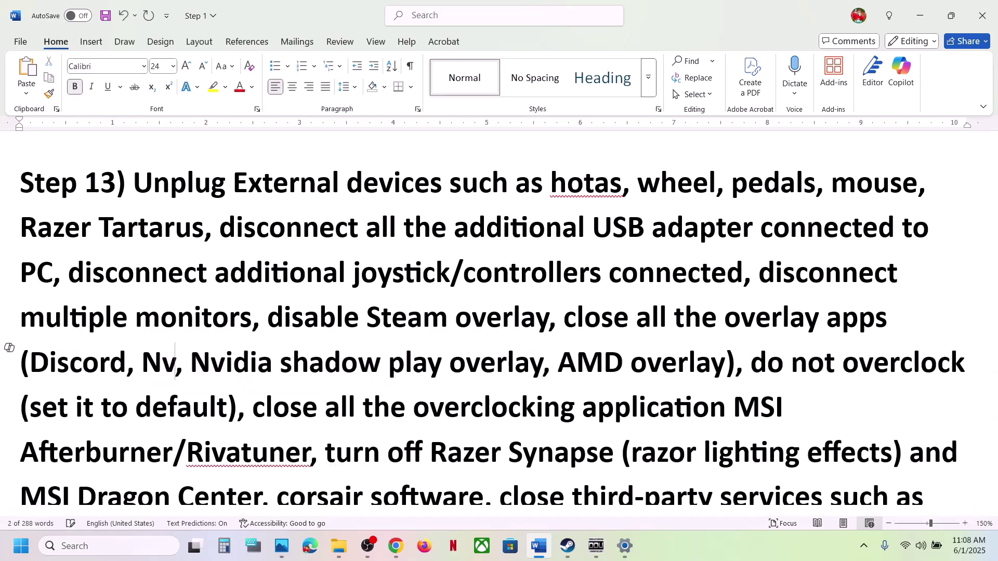
{"action": "type", "text": "idia App"}
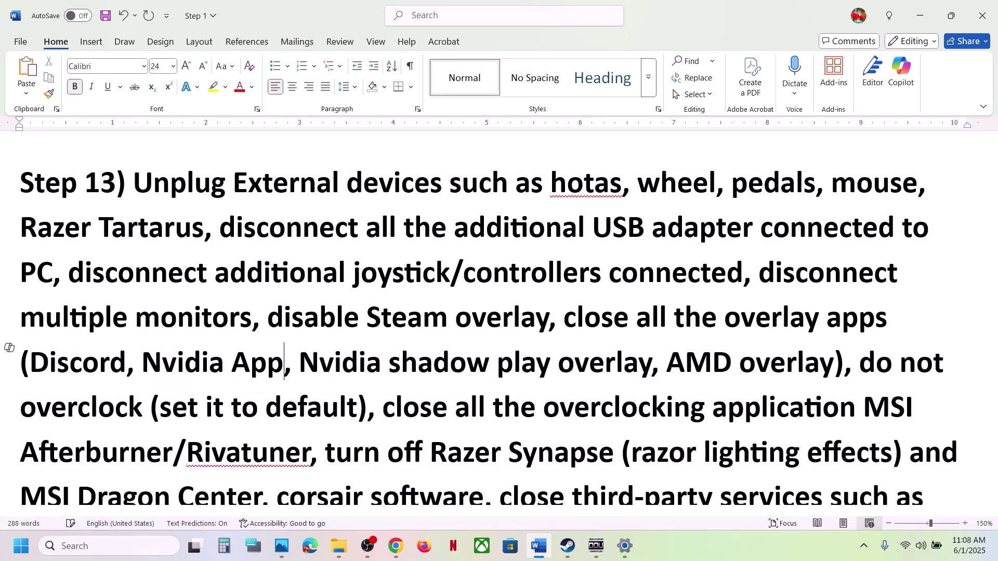
Review the rest of Step 13 on overlays, overclocking, lighting software, third-party services and undervolting, down to Step 14
{"action": "left_click_drag", "start_coordinate": [143, 361], "coordinate": [267, 363]}
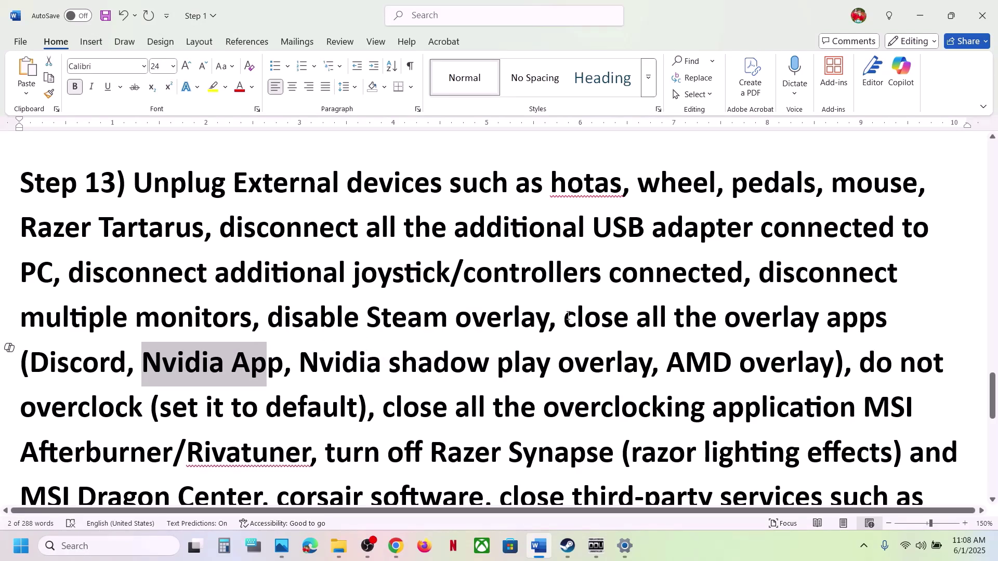
{"action": "left_click_drag", "start_coordinate": [565, 317], "coordinate": [862, 410]}
{"action": "scroll", "coordinate": [832, 411], "scroll_direction": "down", "scroll_amount": 2}
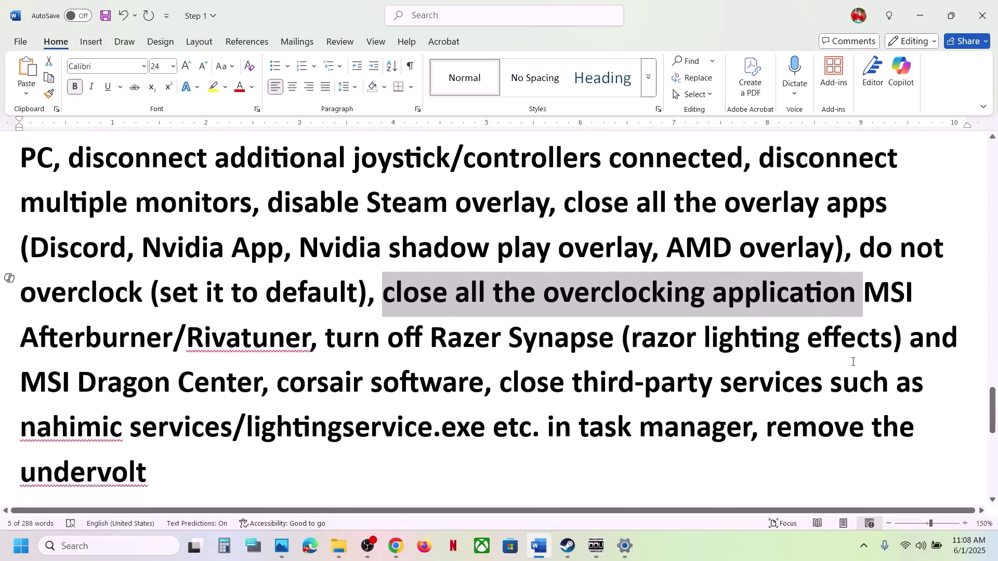
{"action": "left_click", "coordinate": [870, 291]}
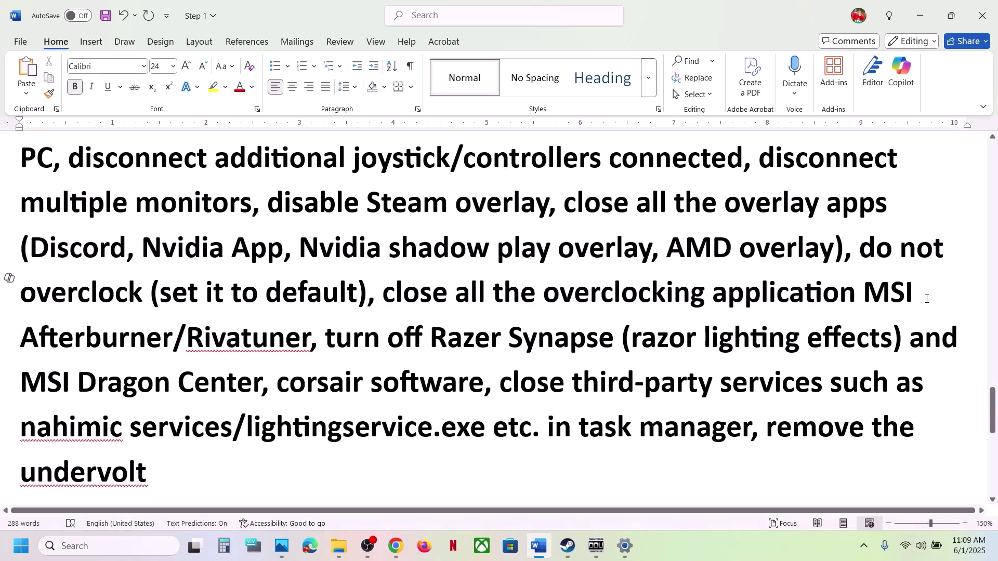
{"action": "left_click_drag", "start_coordinate": [926, 298], "coordinate": [736, 435]}
{"action": "scroll", "coordinate": [737, 436], "scroll_direction": "down", "scroll_amount": 2}
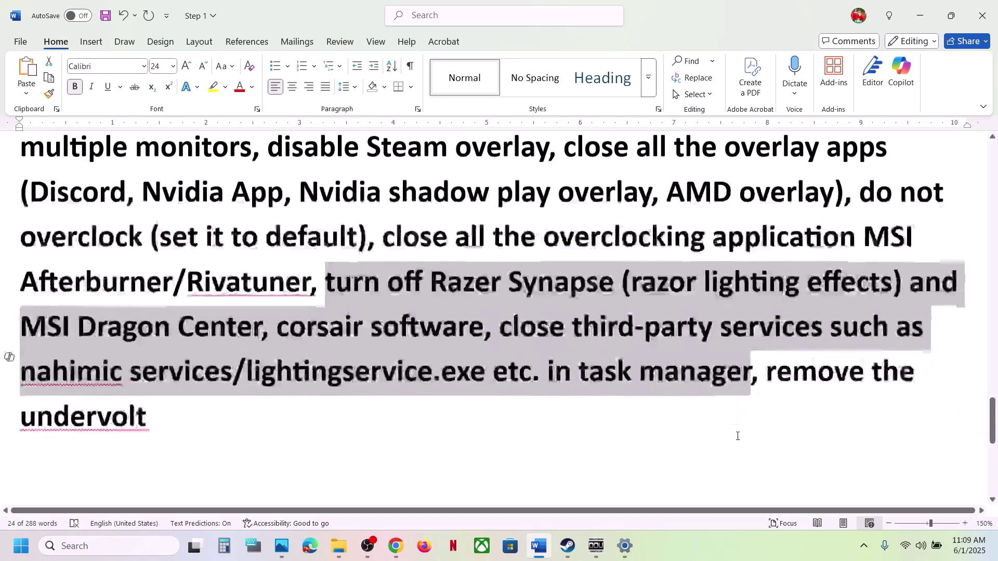
{"action": "left_click_drag", "start_coordinate": [772, 321], "coordinate": [875, 360]}
{"action": "scroll", "coordinate": [464, 363], "scroll_direction": "down", "scroll_amount": 3}
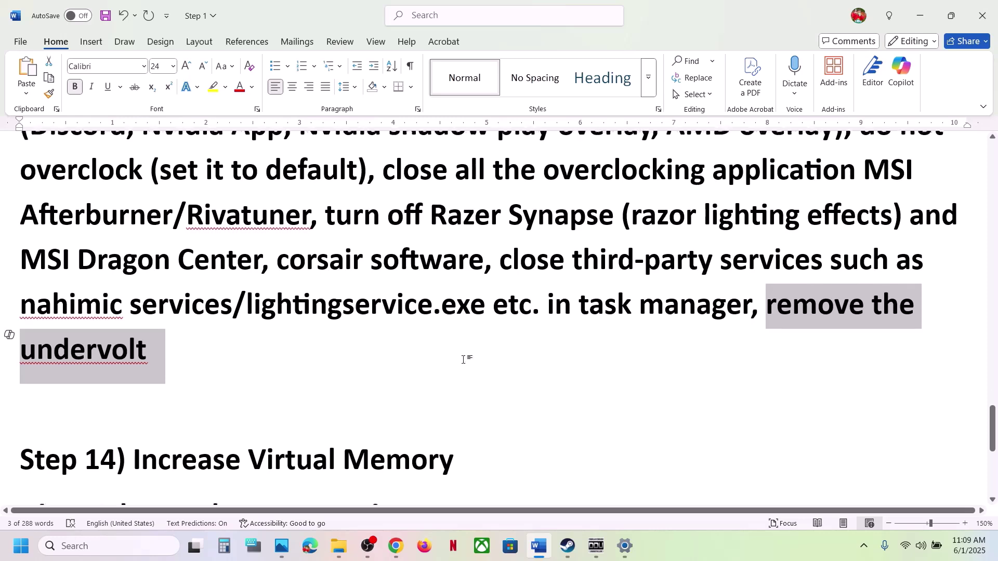
Copy the line "View Advanced system settings" from the Word document with the virtual memory sizes
{"action": "left_click", "coordinate": [699, 556]}
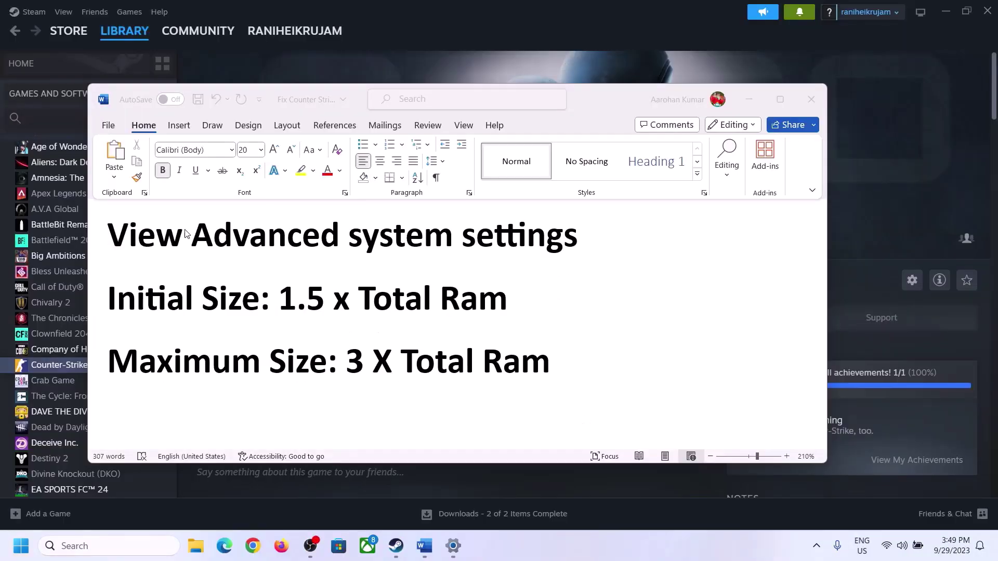
{"action": "left_click", "coordinate": [121, 240]}
{"action": "left_click_drag", "start_coordinate": [118, 239], "coordinate": [555, 246]}
{"action": "key", "text": "ctrl+c"}
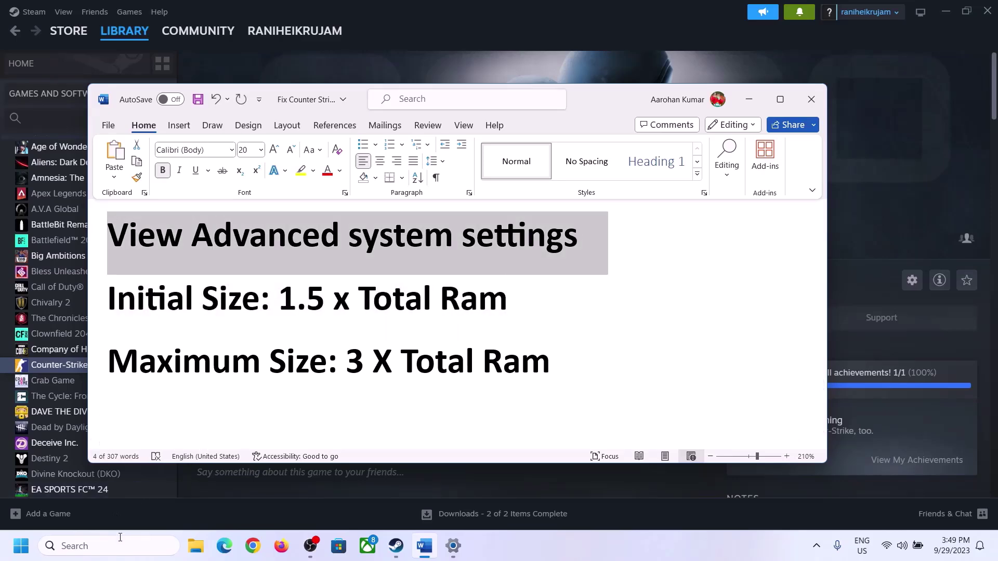
Open the Virtual Memory settings through View advanced system settings, disable automatic paging file management and choose a custom size for drive C
{"action": "left_click", "coordinate": [119, 546]}
{"action": "key", "text": "ctrl+v"}
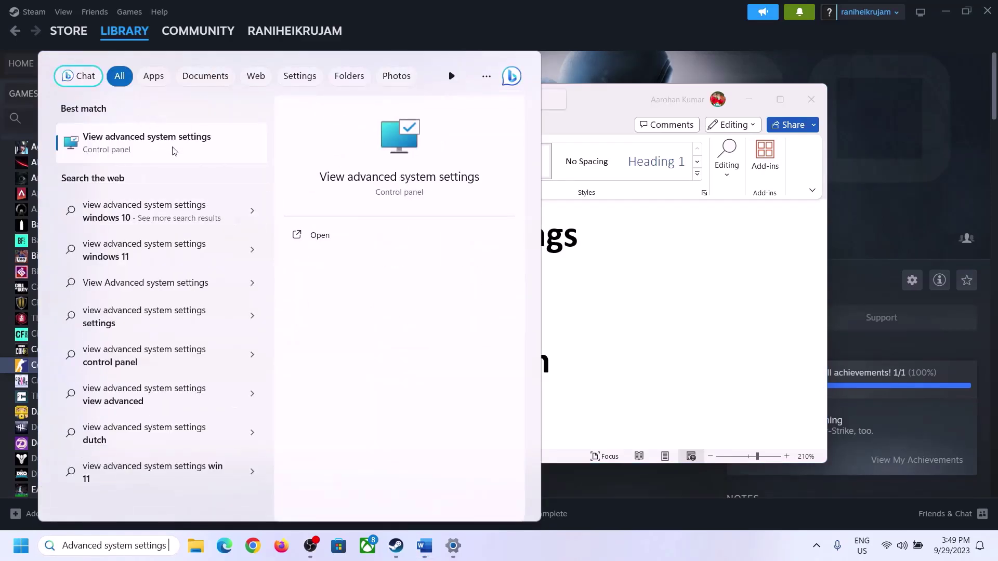
{"action": "left_click", "coordinate": [139, 150]}
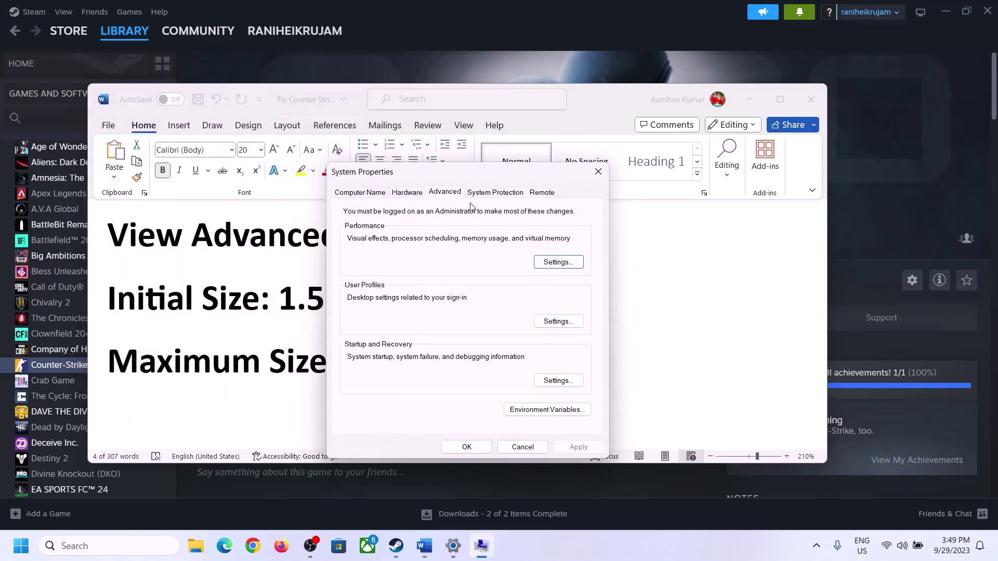
{"action": "left_click", "coordinate": [560, 263]}
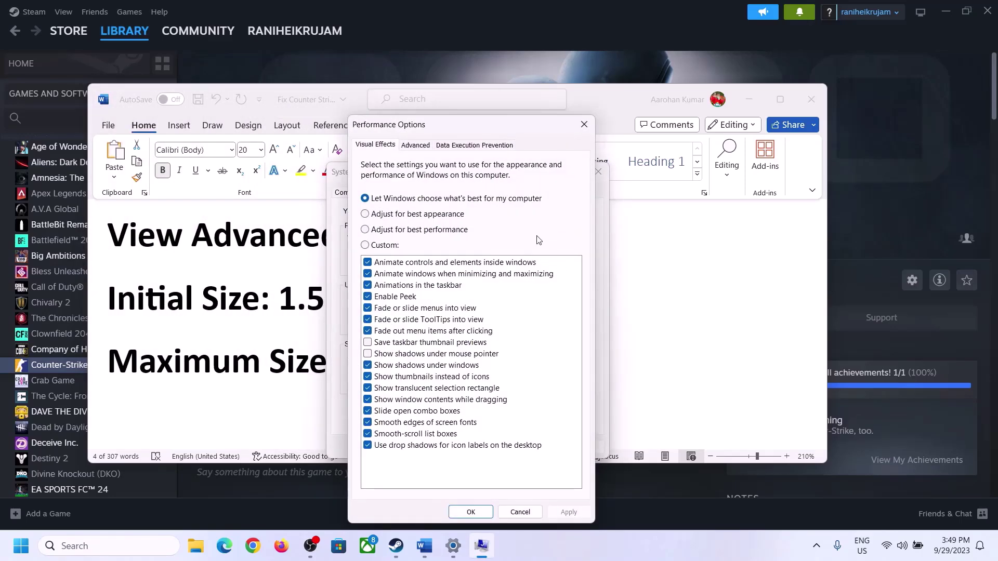
{"action": "left_click", "coordinate": [417, 146]}
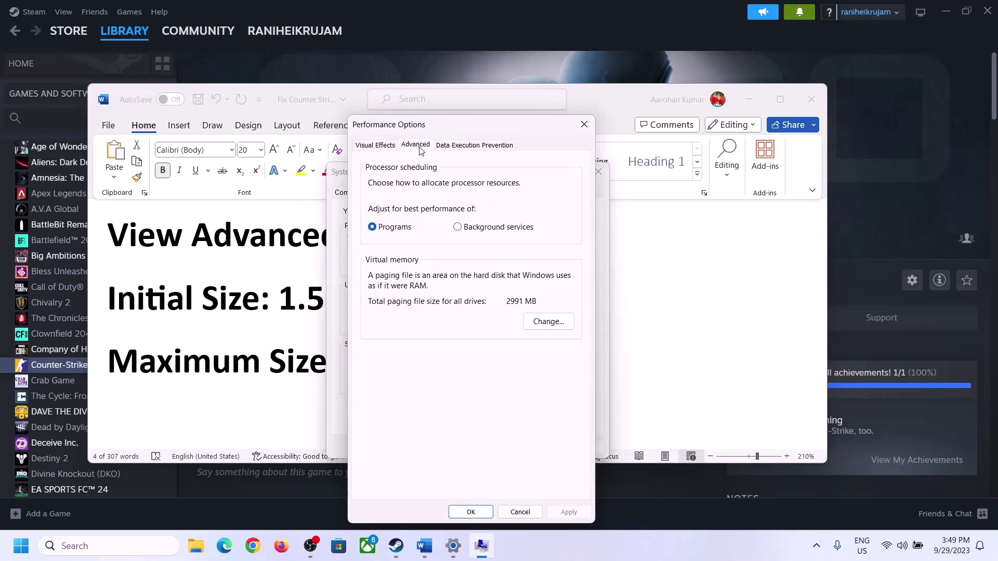
{"action": "left_click", "coordinate": [551, 322]}
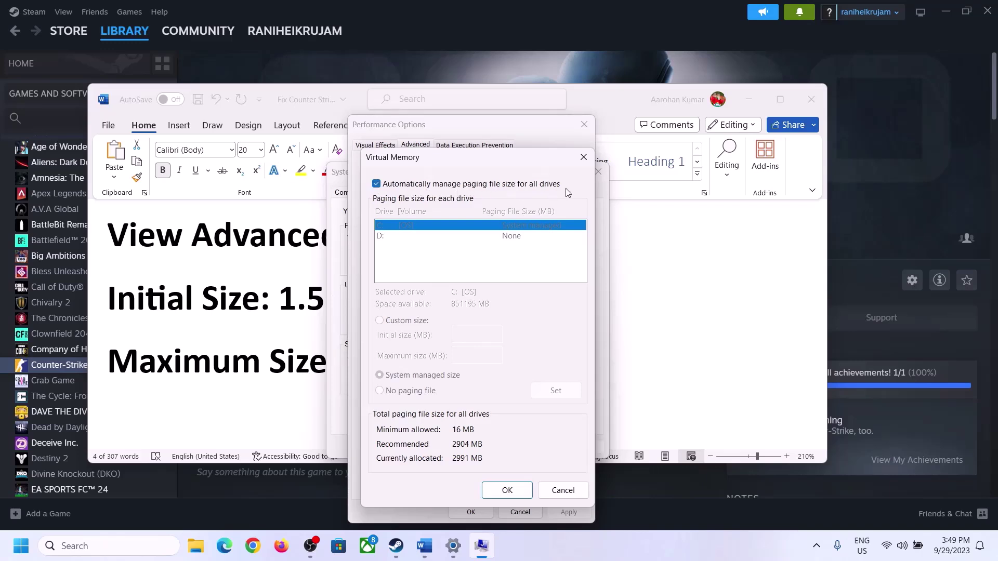
{"action": "left_click", "coordinate": [376, 184]}
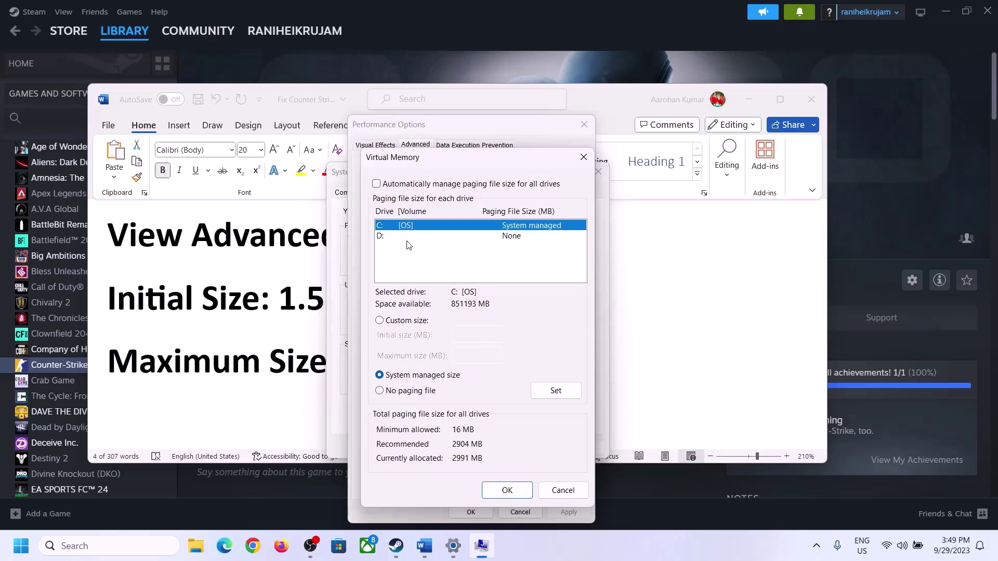
{"action": "left_click", "coordinate": [380, 322]}
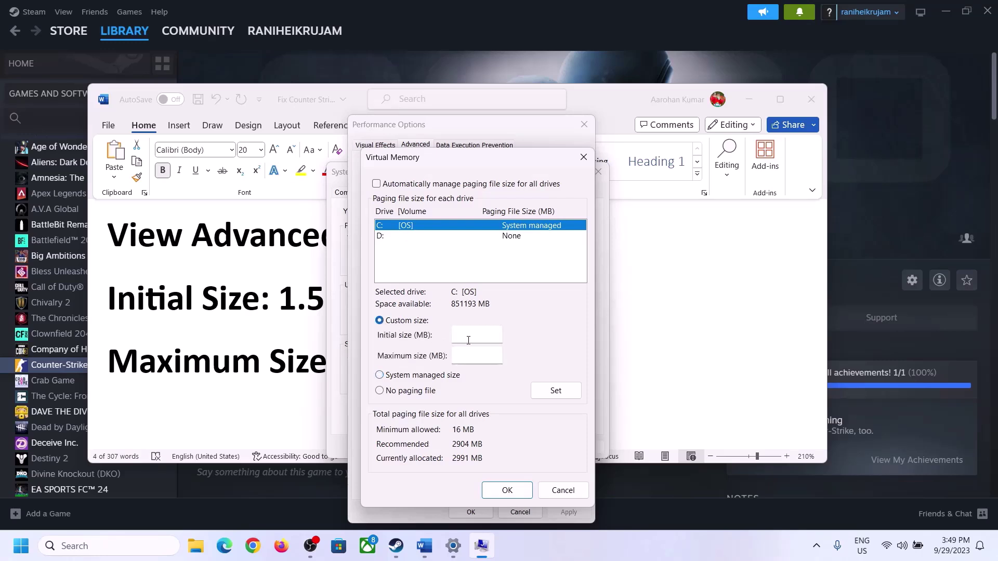
Look up the initial size formula in the Word document and the installed RAM on the Settings About page
{"action": "left_click", "coordinate": [282, 315]}
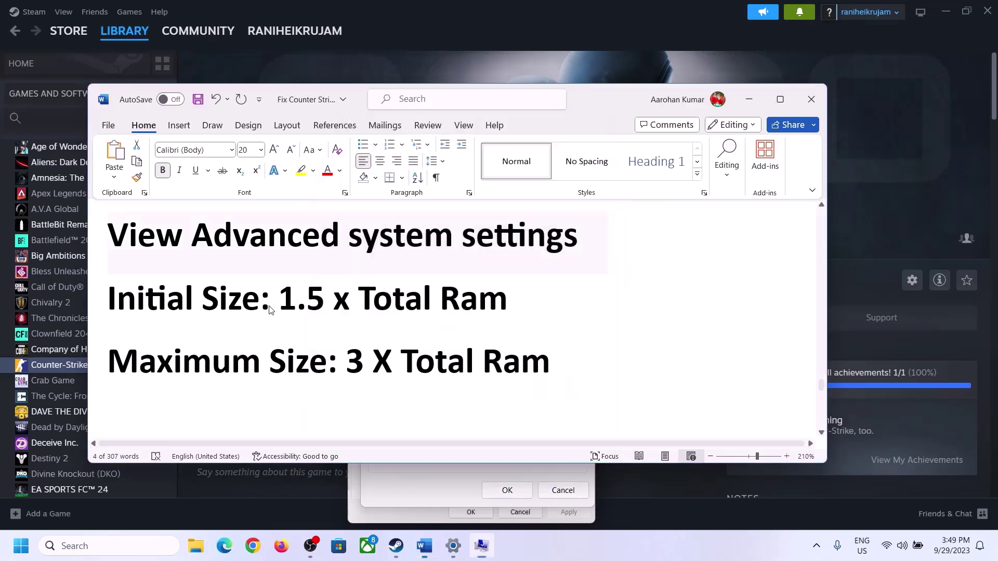
{"action": "left_click_drag", "start_coordinate": [287, 301], "coordinate": [462, 311]}
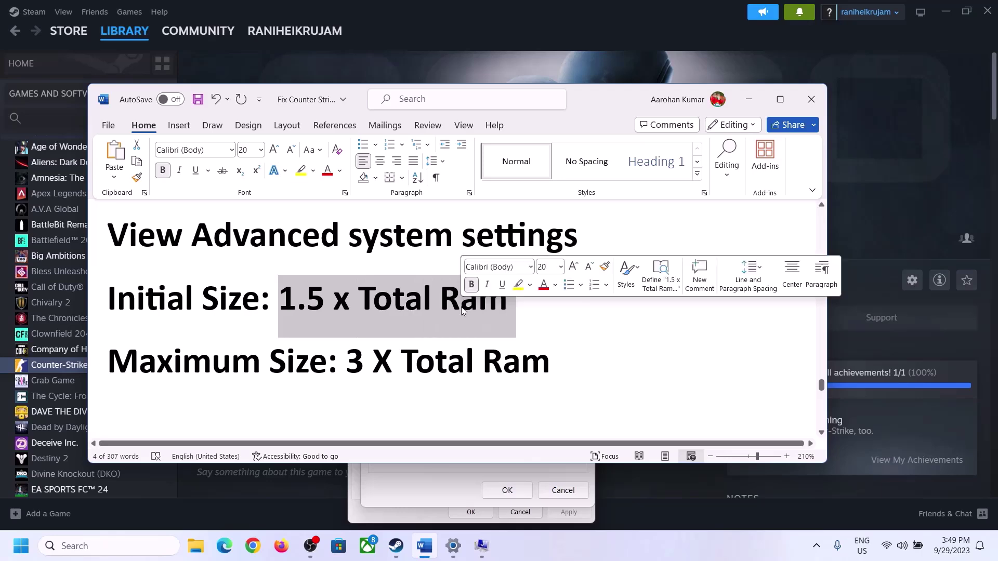
{"action": "left_click", "coordinate": [453, 548]}
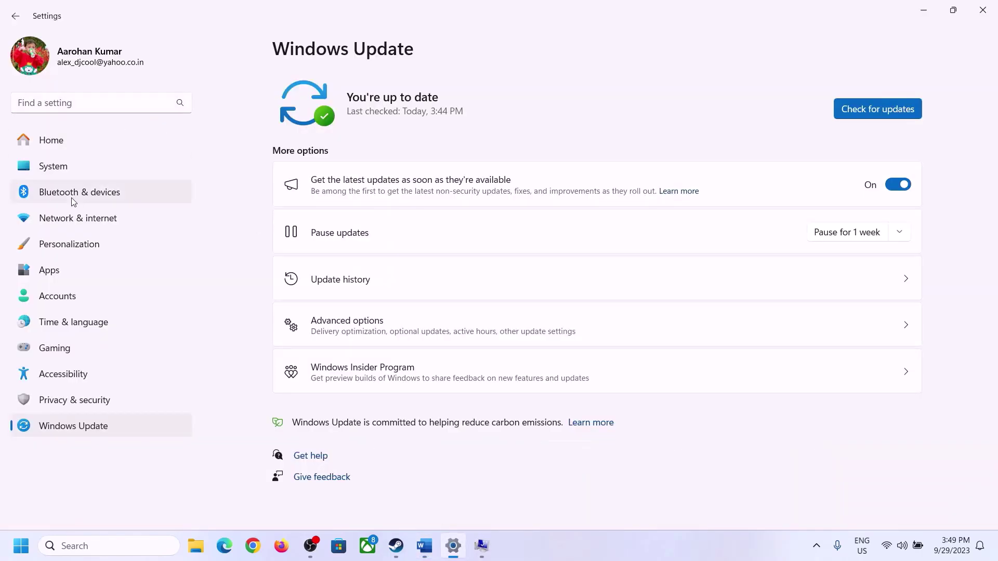
{"action": "left_click", "coordinate": [46, 167]}
{"action": "scroll", "coordinate": [367, 372], "scroll_direction": "down", "scroll_amount": 8}
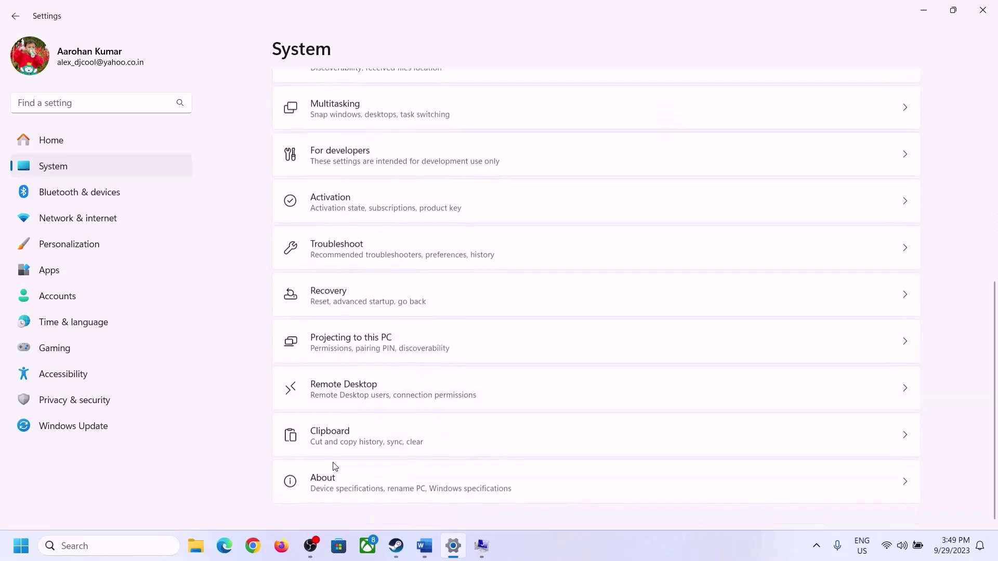
{"action": "left_click", "coordinate": [329, 494]}
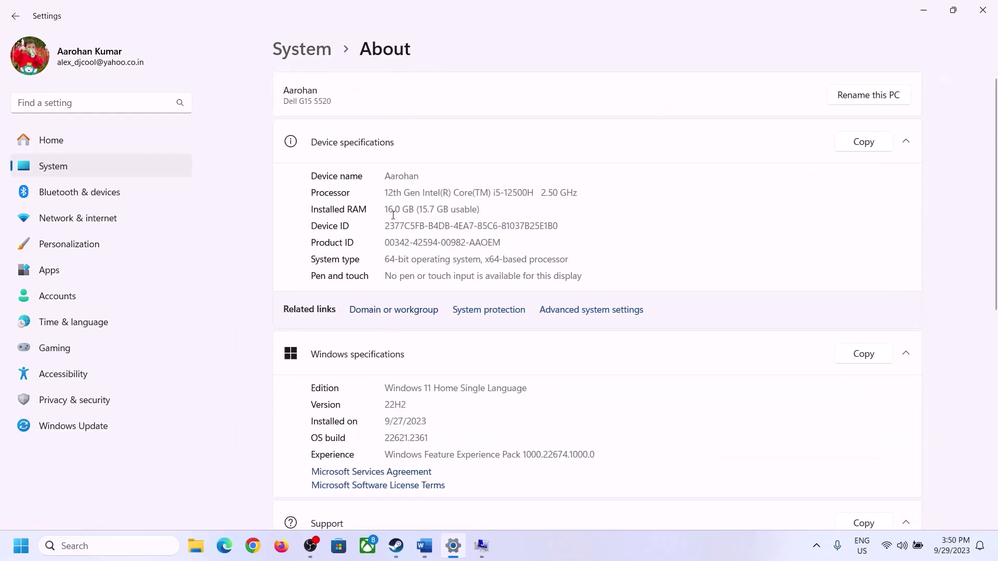
{"action": "left_click_drag", "start_coordinate": [395, 207], "coordinate": [387, 209]}
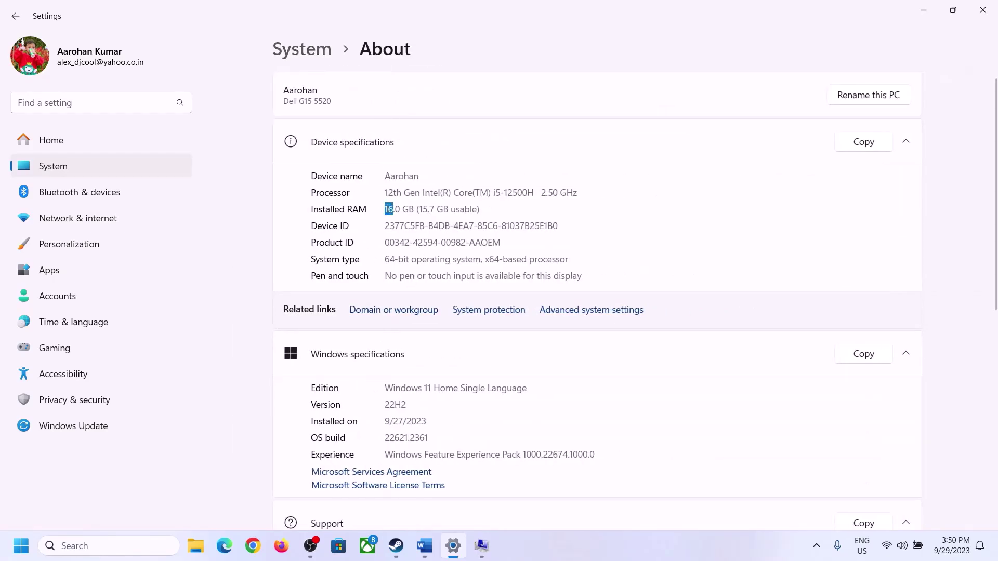
{"action": "left_click", "coordinate": [392, 208]}
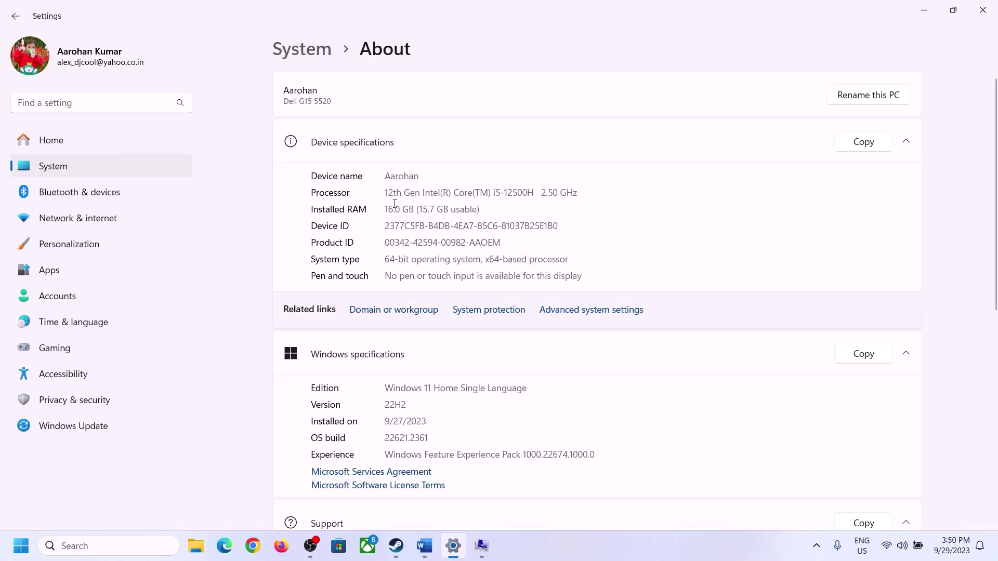
{"action": "left_click_drag", "start_coordinate": [395, 204], "coordinate": [382, 208]}
{"action": "left_click", "coordinate": [481, 545]}
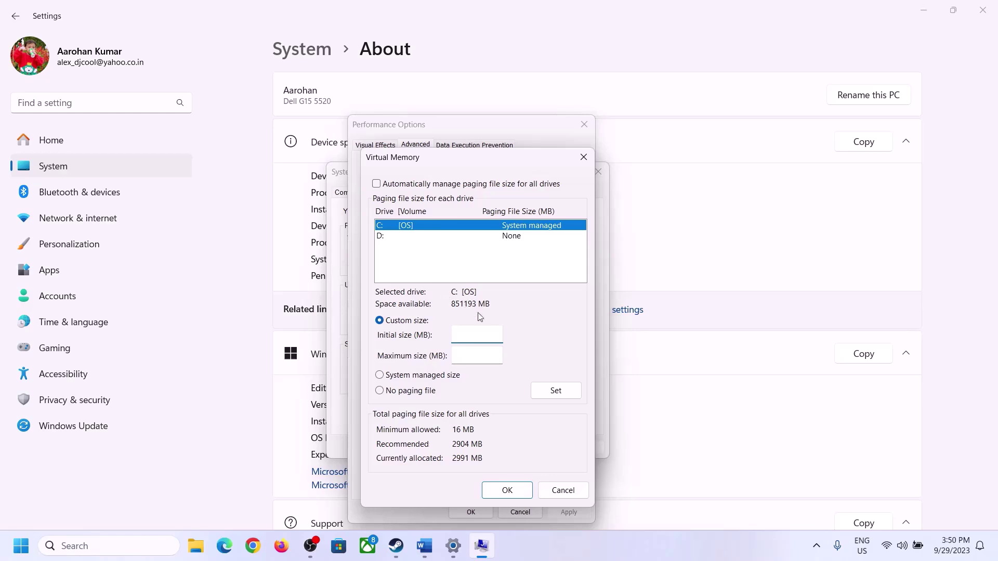
{"action": "mouse_move", "coordinate": [450, 547]}
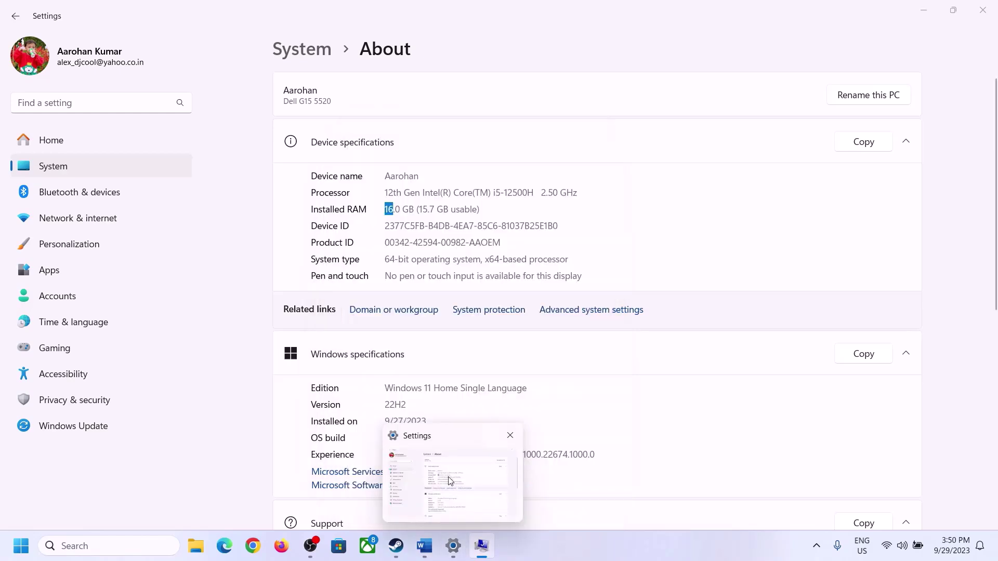
{"action": "left_click", "coordinate": [450, 480]}
Run calc to open Calculator, place it beside the Virtual Memory dialog, and bring up the Word document with the size formulas
{"action": "key", "text": "super+r"}
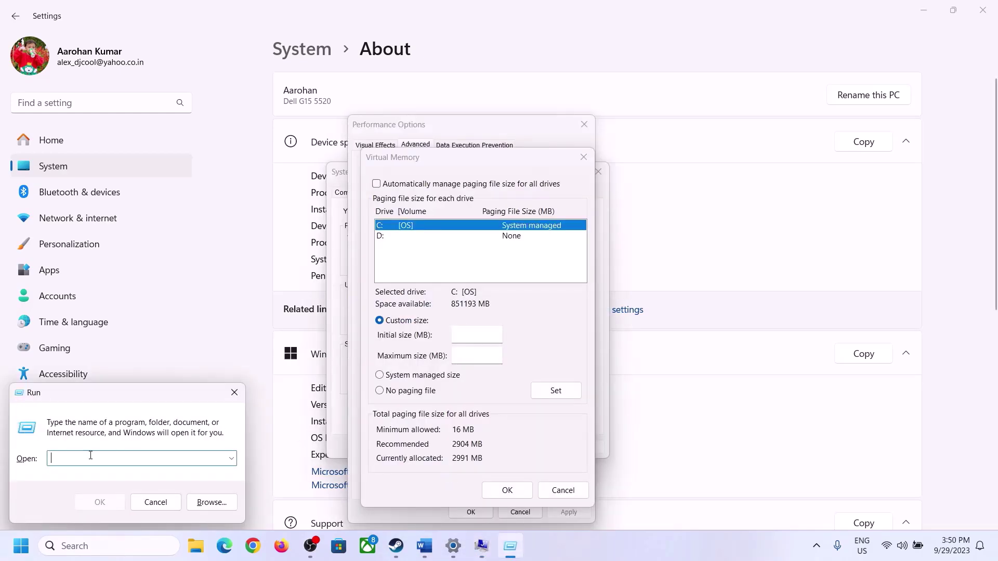
{"action": "type", "text": "calc"}
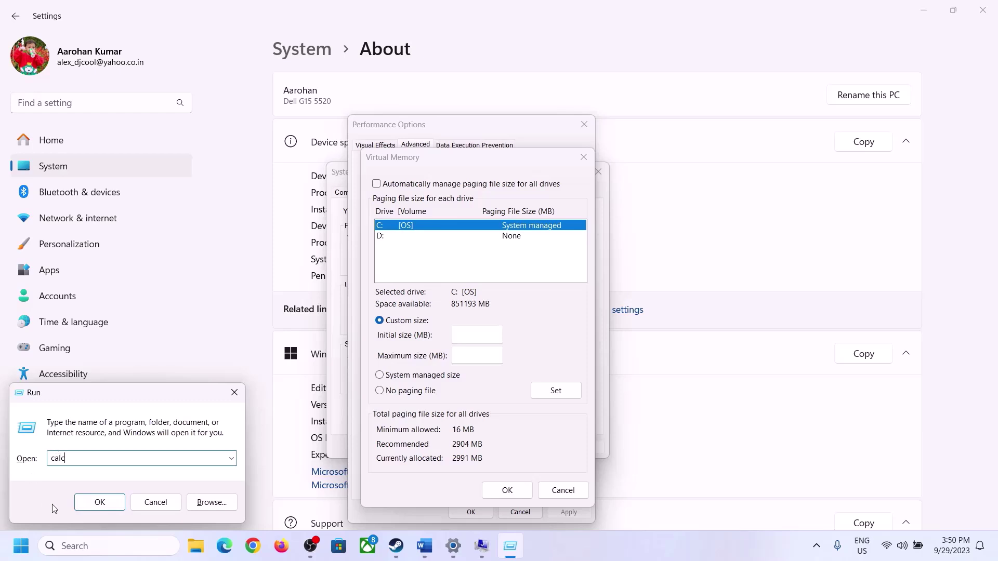
{"action": "left_click", "coordinate": [99, 502]}
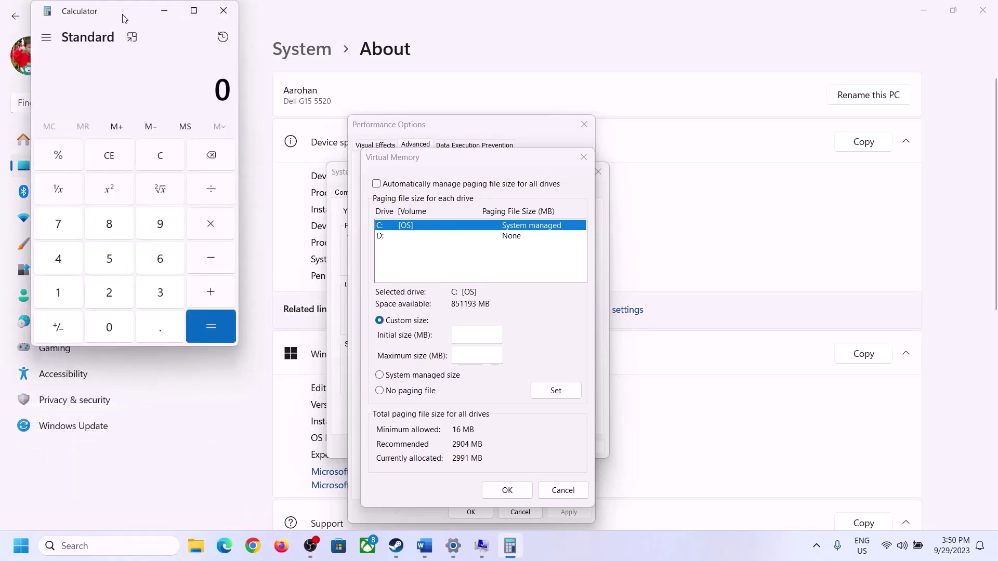
{"action": "left_click_drag", "start_coordinate": [125, 21], "coordinate": [727, 170]}
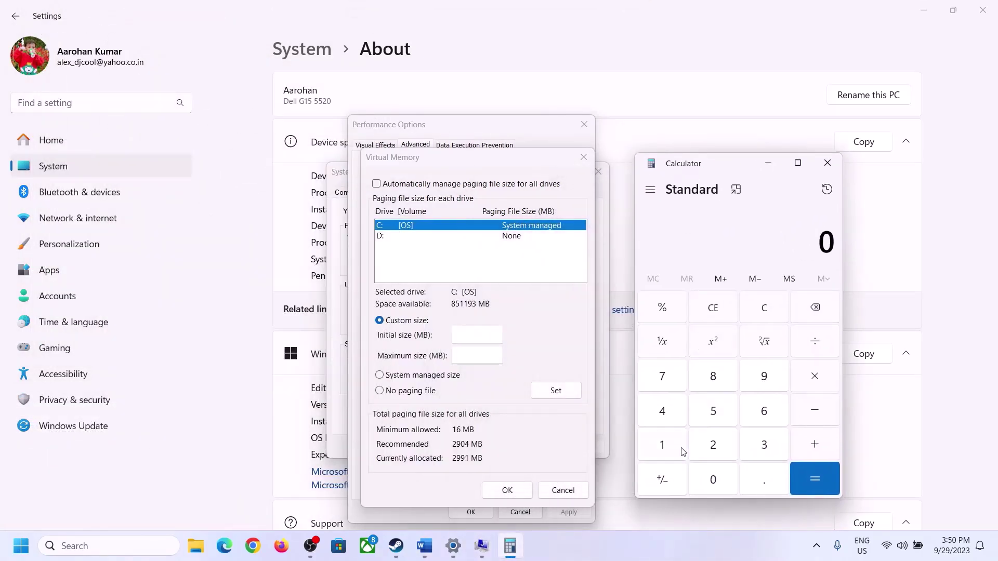
{"action": "left_click", "coordinate": [425, 546]}
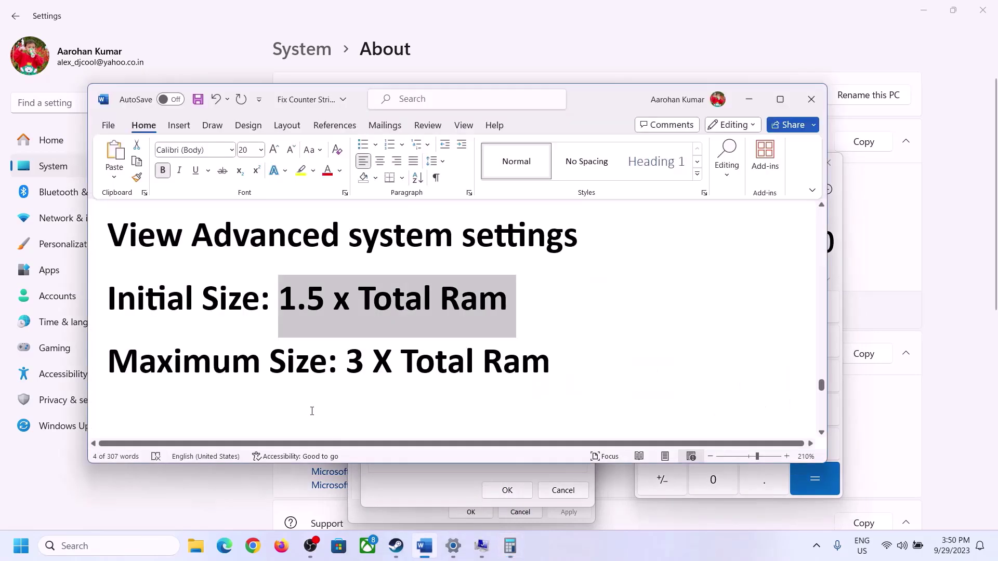
{"action": "left_click", "coordinate": [510, 545]}
{"action": "left_click", "coordinate": [663, 447]}
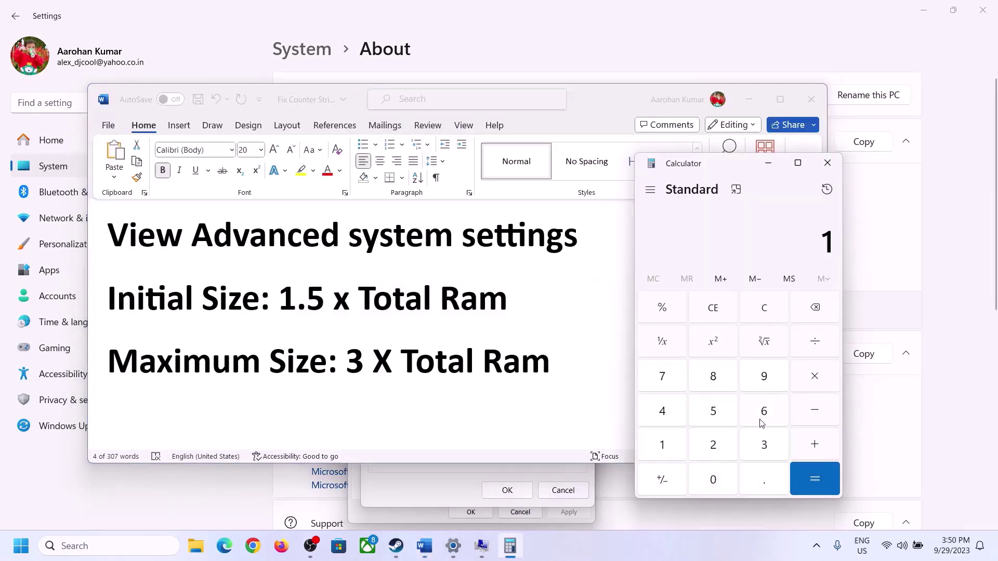
{"action": "left_click", "coordinate": [759, 419]}
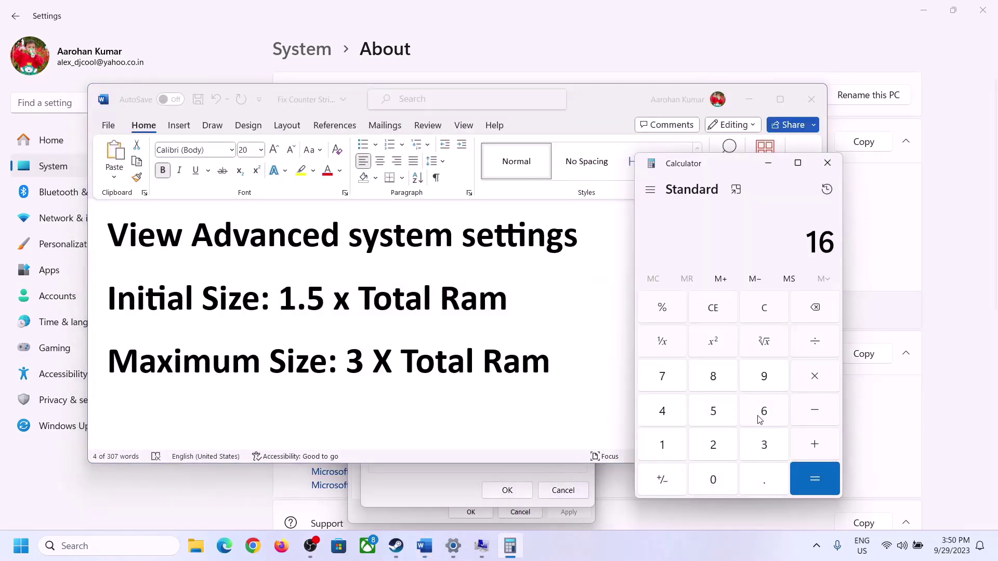
{"action": "left_click", "coordinate": [767, 318]}
Convert the 16 GB of RAM to megabytes in Calculator by computing 16 × 1024
{"action": "left_click", "coordinate": [669, 446]}
{"action": "left_click", "coordinate": [748, 418]}
{"action": "left_click", "coordinate": [815, 382]}
{"action": "left_click", "coordinate": [662, 451]}
{"action": "left_click", "coordinate": [713, 474]}
{"action": "left_click", "coordinate": [715, 446]}
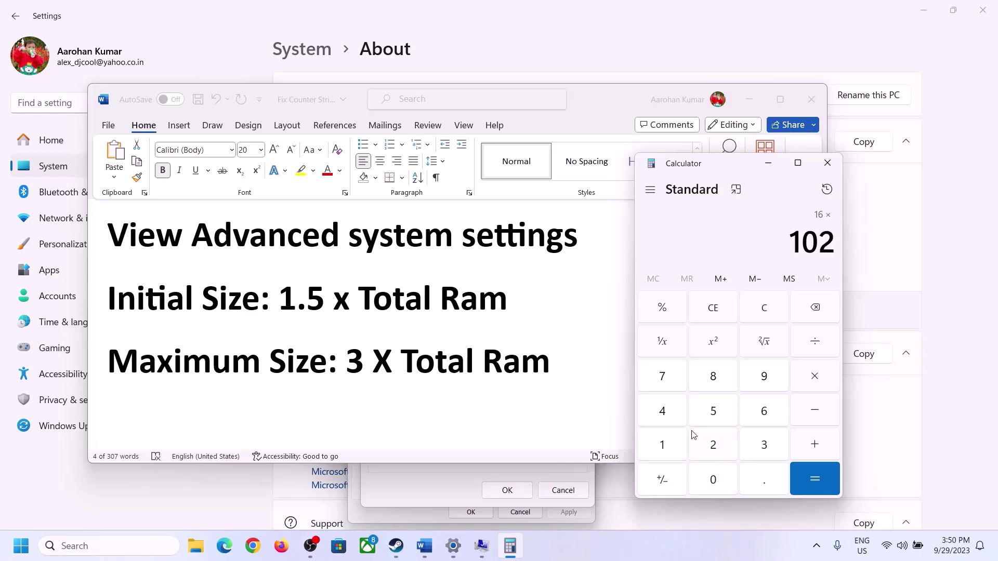
{"action": "left_click", "coordinate": [670, 420]}
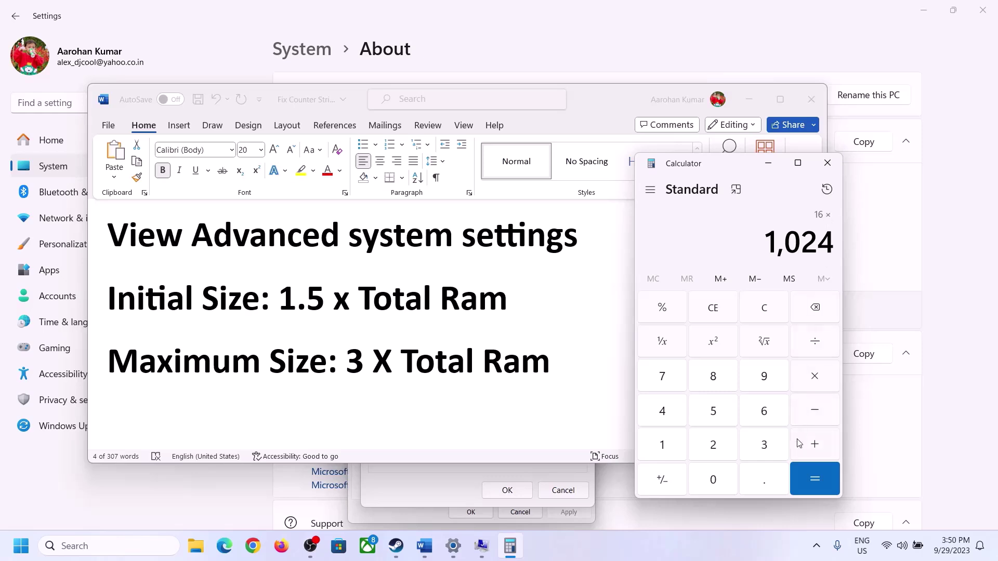
{"action": "left_click", "coordinate": [814, 481]}
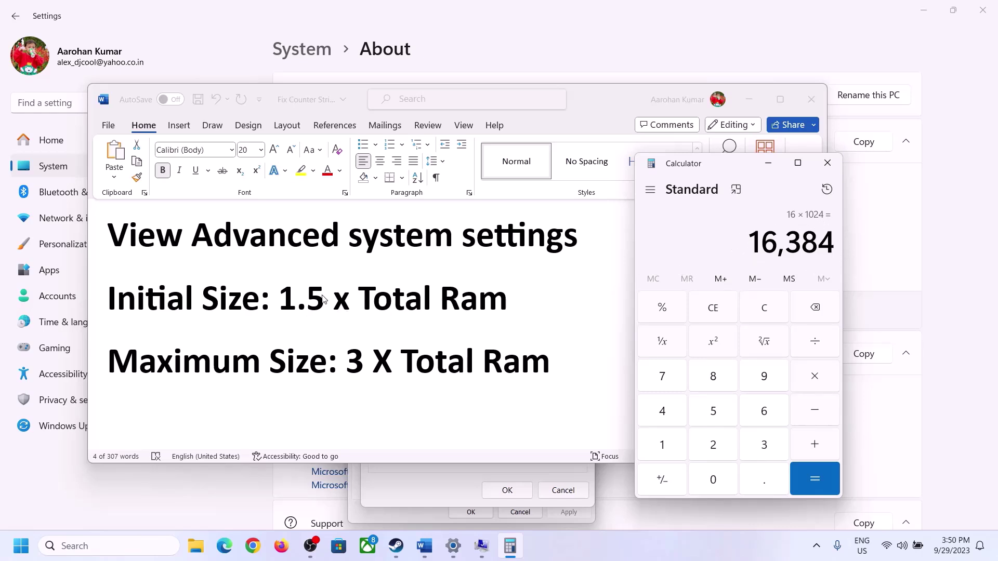
Multiply the RAM in megabytes by 1.5 in Calculator to get the initial paging file size
{"action": "left_click", "coordinate": [815, 377]}
{"action": "left_click", "coordinate": [676, 448]}
{"action": "left_click", "coordinate": [762, 487]}
{"action": "left_click", "coordinate": [720, 416]}
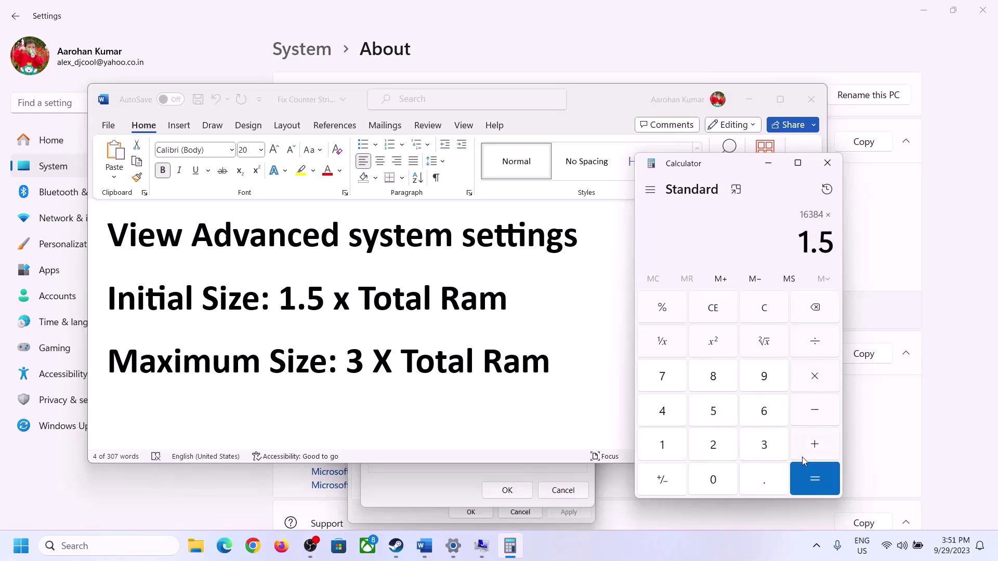
{"action": "left_click", "coordinate": [807, 474]}
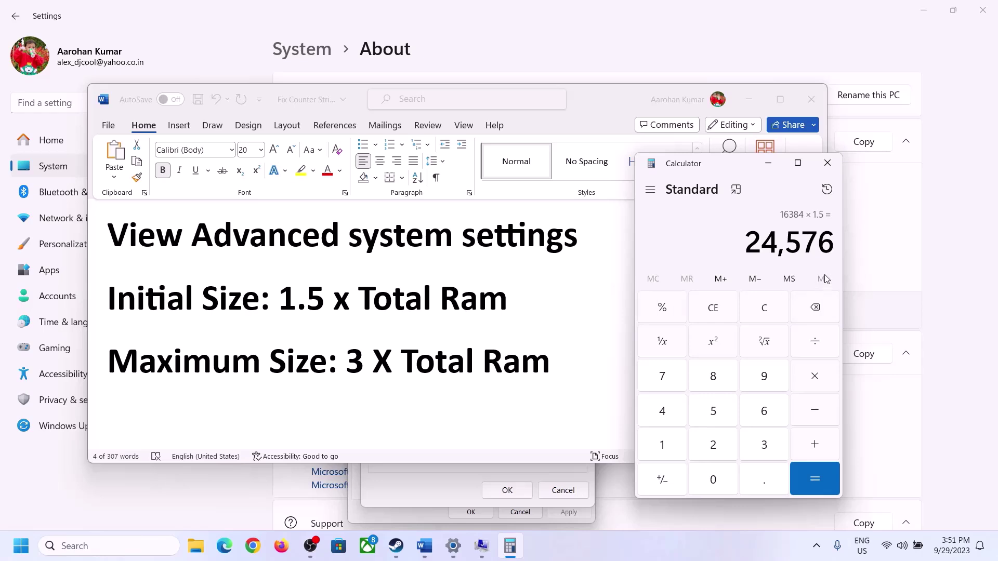
Set the initial paging file size for drive C to 24576 MB in the Virtual Memory dialog
{"action": "left_click", "coordinate": [444, 482]}
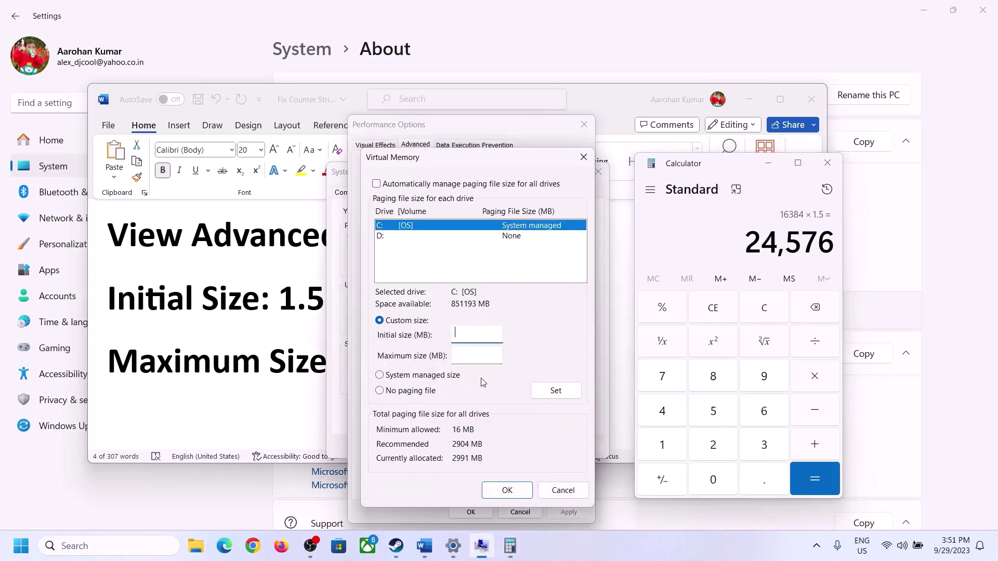
{"action": "left_click", "coordinate": [468, 329]}
{"action": "type", "text": "24576"}
{"action": "left_click", "coordinate": [500, 355]}
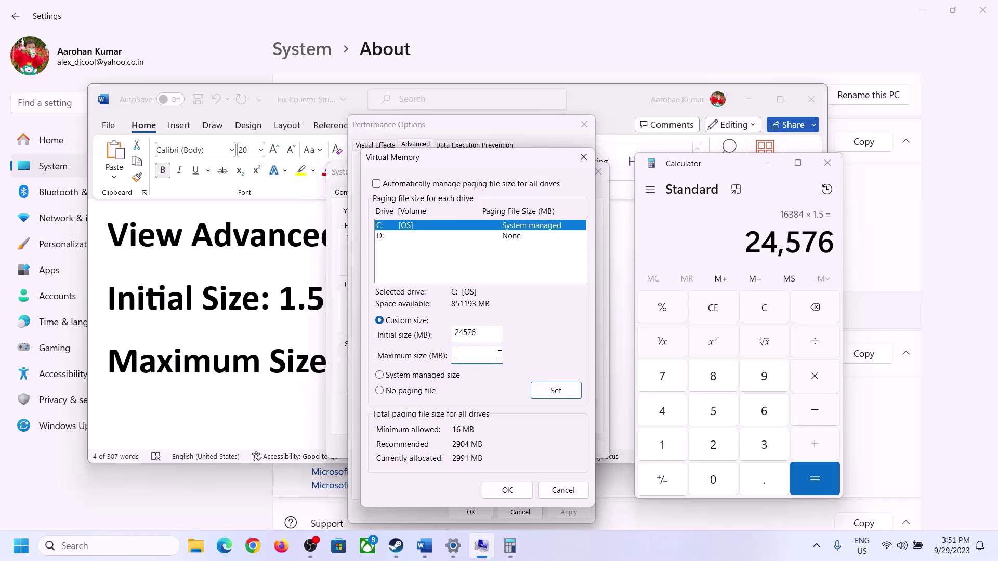
Review the maximum size formula in the Word document and clear the previous result in Calculator
{"action": "left_click", "coordinate": [287, 368]}
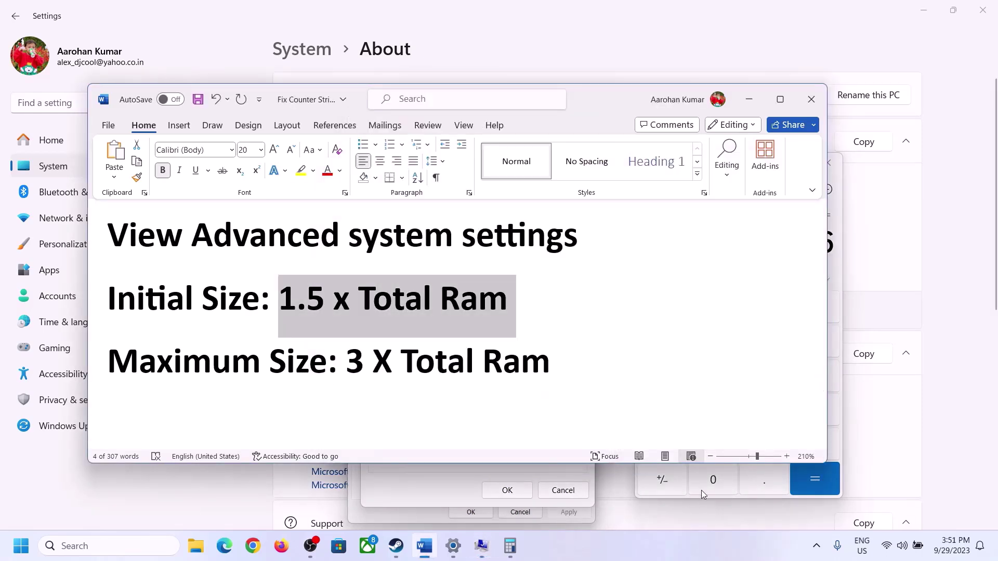
{"action": "left_click", "coordinate": [837, 269]}
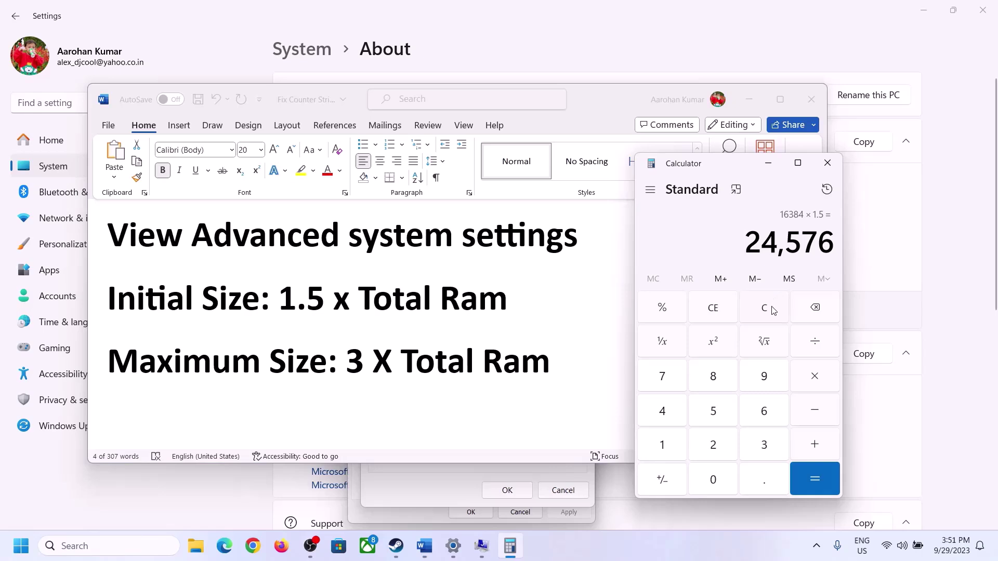
{"action": "left_click", "coordinate": [773, 311]}
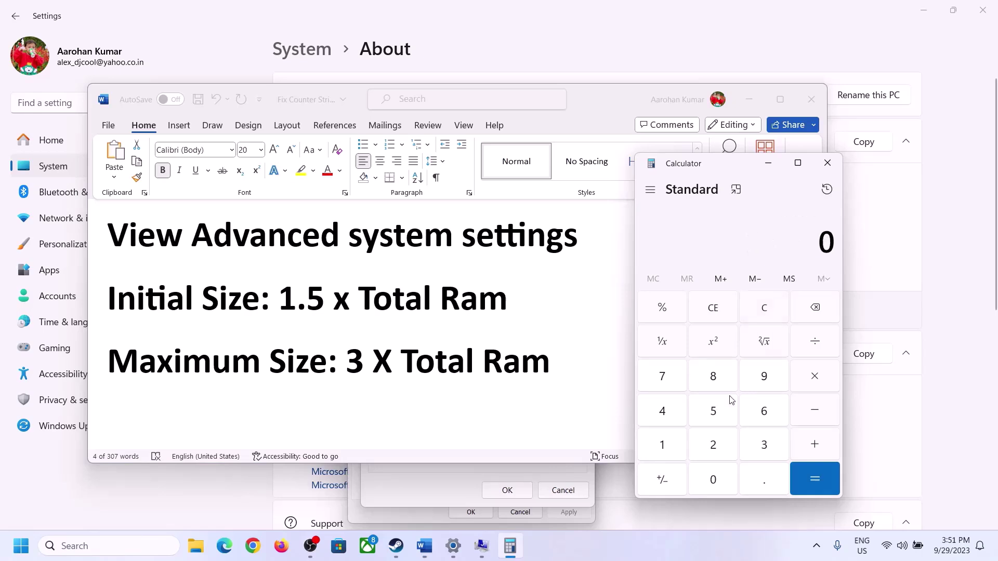
Check the installed RAM in Settings and convert 16 GB to megabytes in Calculator by computing 16 × 1024
{"action": "left_click", "coordinate": [453, 554]}
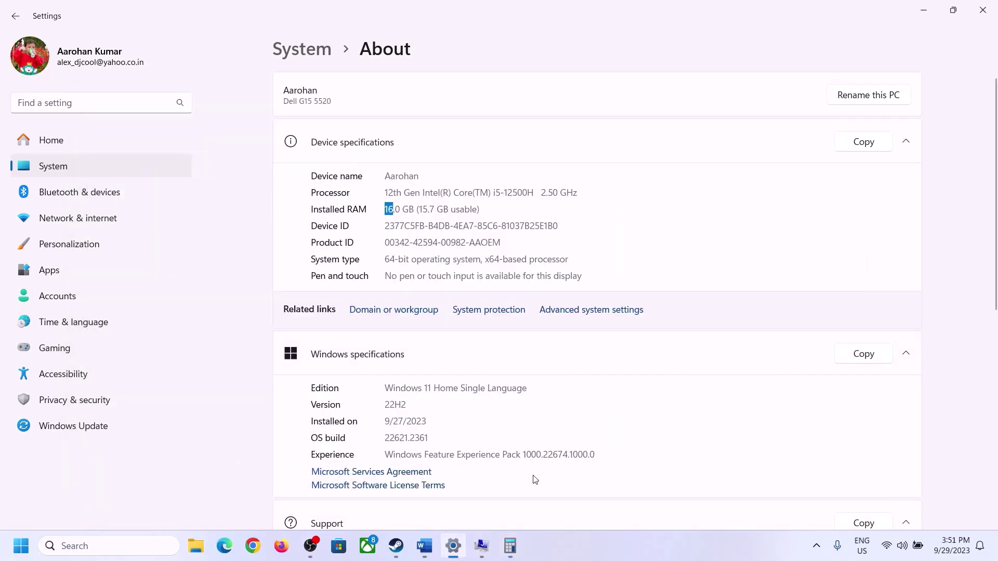
{"action": "left_click", "coordinate": [510, 546]}
{"action": "left_click", "coordinate": [674, 441]}
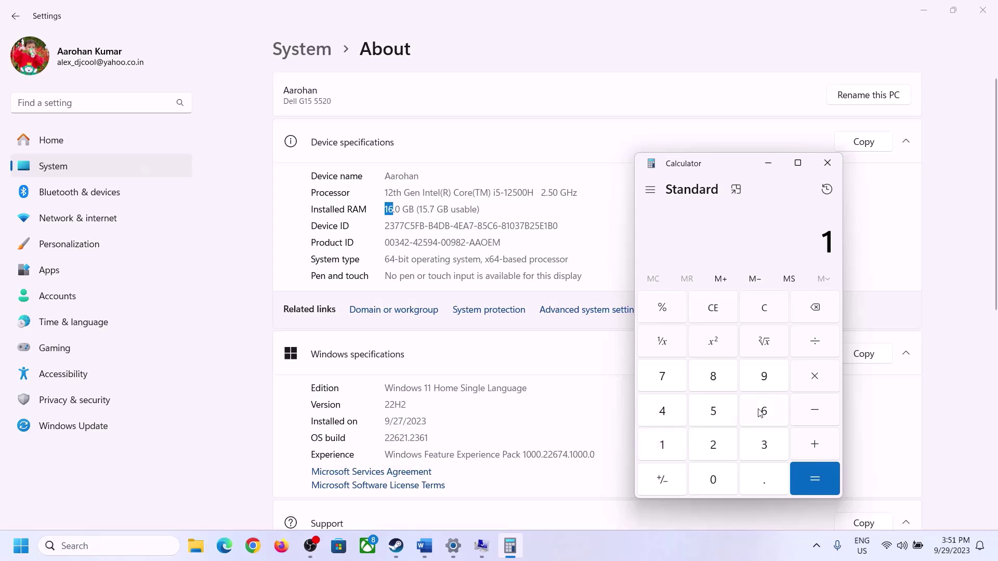
{"action": "left_click", "coordinate": [761, 412]}
{"action": "left_click", "coordinate": [811, 377]}
{"action": "left_click", "coordinate": [669, 441]}
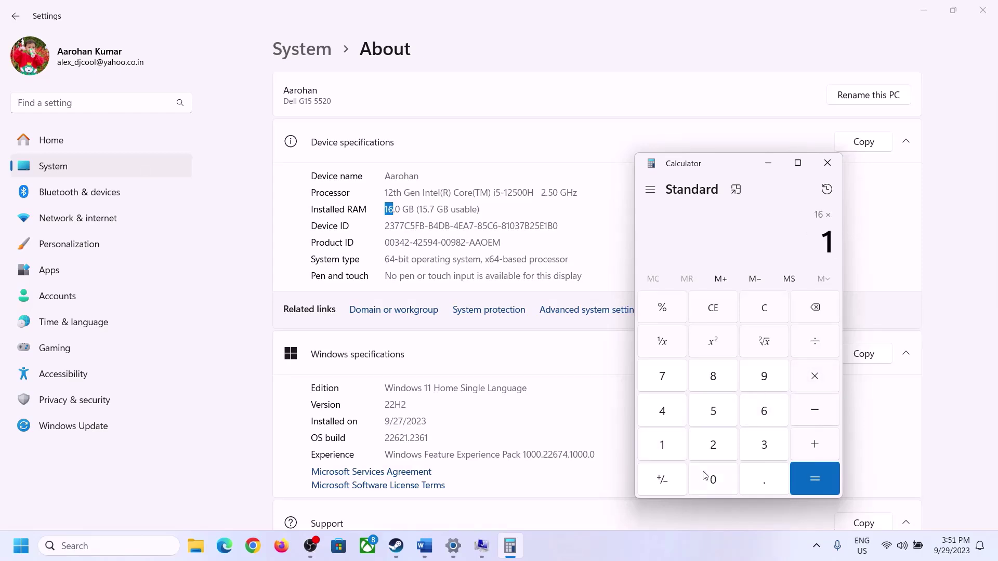
{"action": "left_click", "coordinate": [709, 474]}
{"action": "left_click", "coordinate": [713, 443]}
{"action": "left_click", "coordinate": [664, 410]}
{"action": "left_click", "coordinate": [800, 482]}
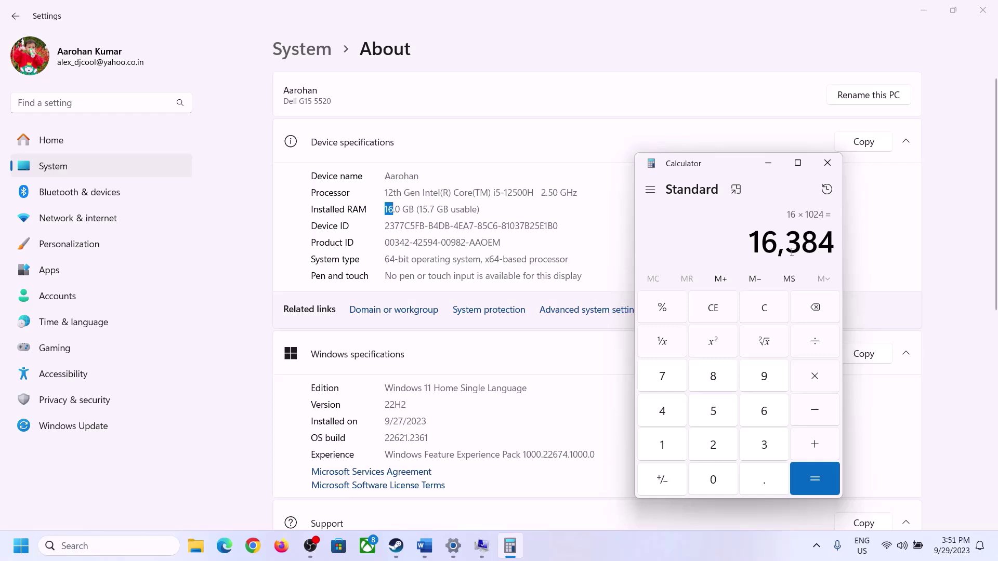
Check the maximum size formula in Word and multiply the RAM in megabytes by 3 in Calculator
{"action": "left_click", "coordinate": [421, 551]}
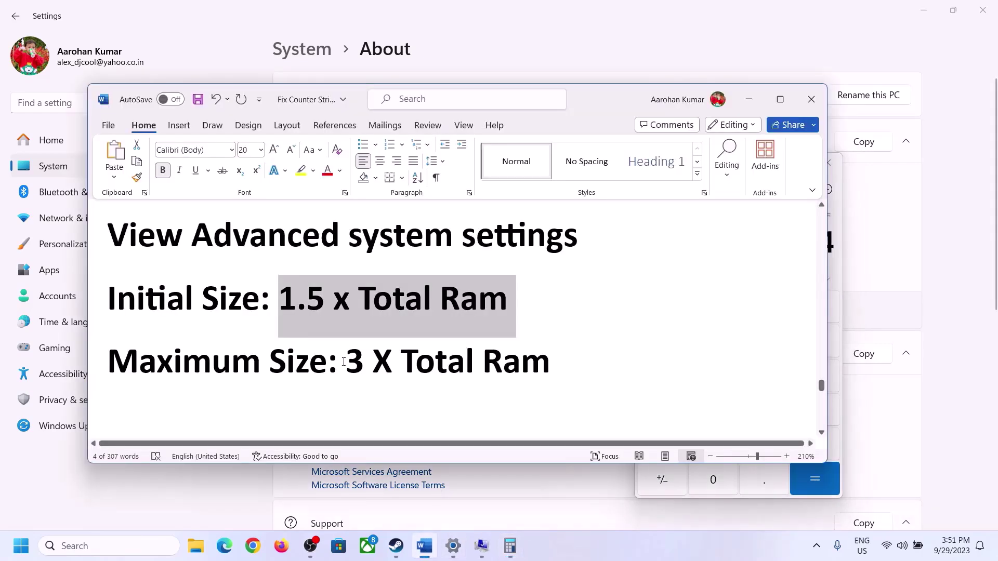
{"action": "left_click", "coordinate": [510, 546]}
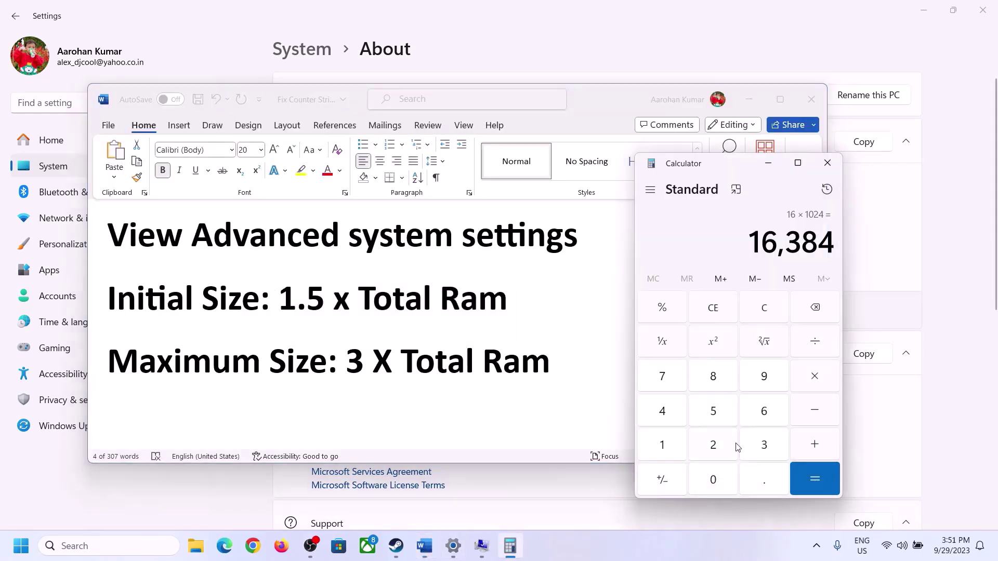
{"action": "left_click", "coordinate": [814, 379]}
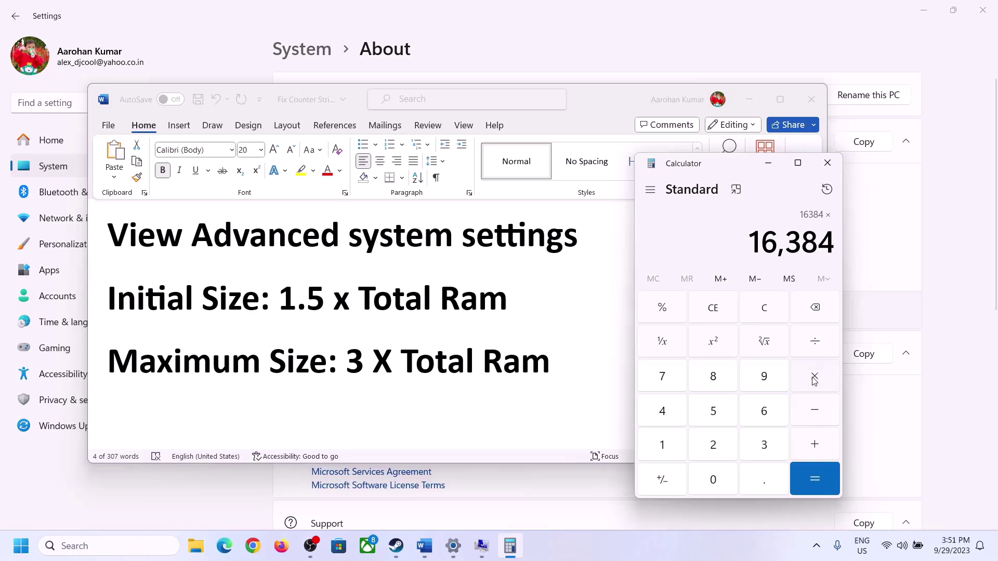
{"action": "left_click", "coordinate": [751, 448]}
{"action": "left_click", "coordinate": [822, 476]}
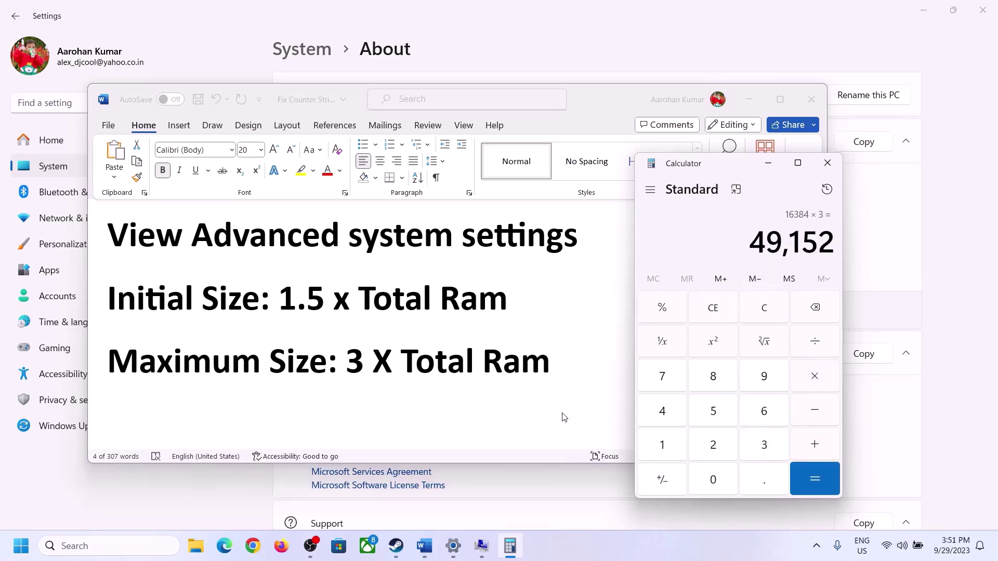
Set the maximum paging file size for drive C to 49152 MB and apply the custom size in Virtual Memory
{"action": "left_click", "coordinate": [481, 546]}
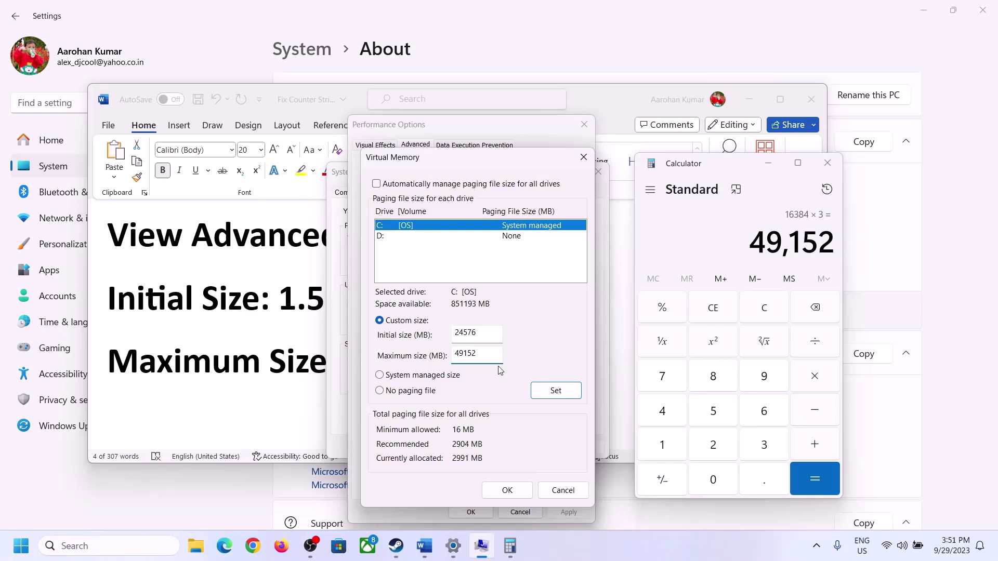
{"action": "left_click", "coordinate": [555, 391]}
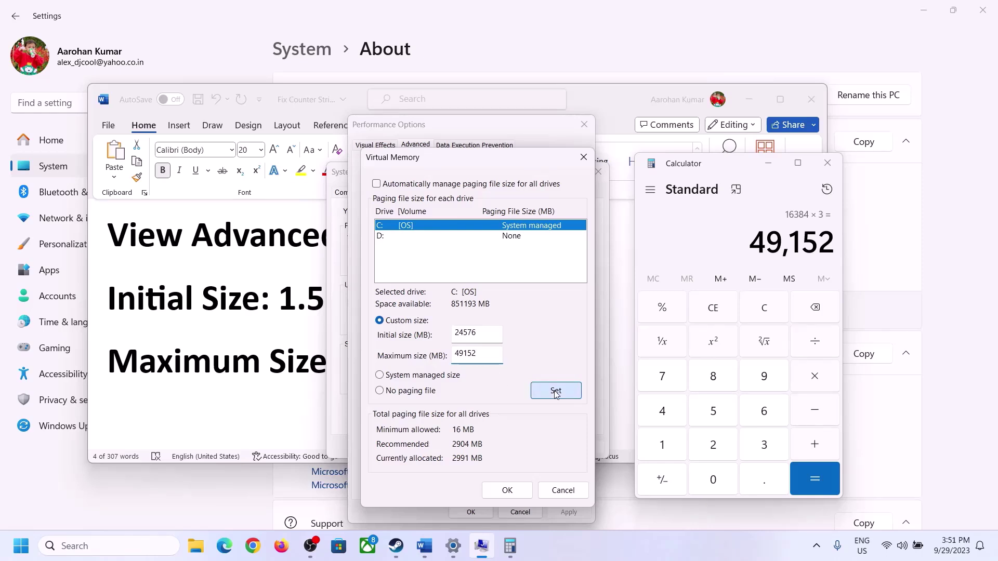
{"action": "left_click", "coordinate": [509, 490]}
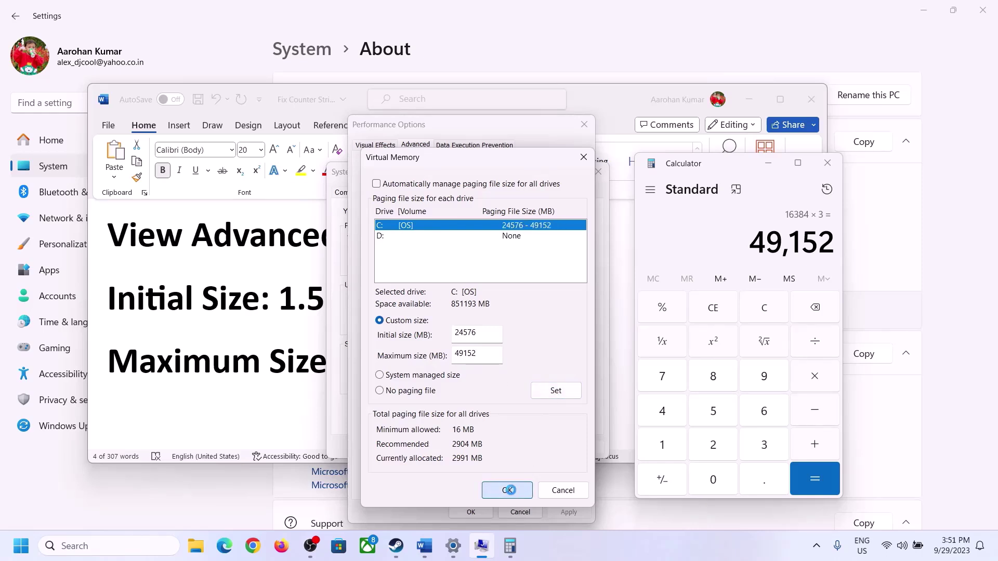
Confirm the remaining performance and system properties dialogs and dismiss the restart request without restarting
{"action": "left_click", "coordinate": [618, 321]}
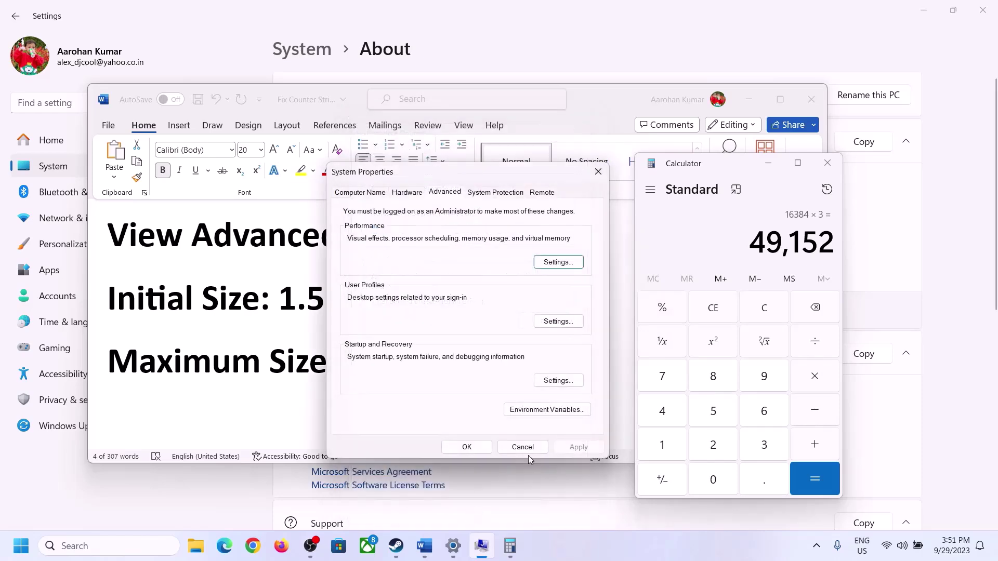
{"action": "left_click", "coordinate": [466, 447]}
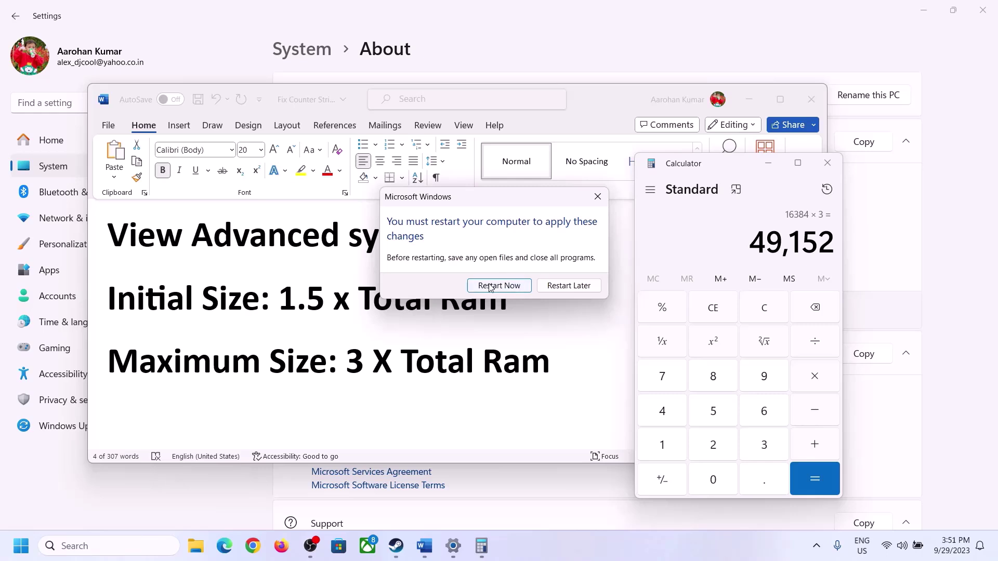
{"action": "left_click", "coordinate": [597, 196]}
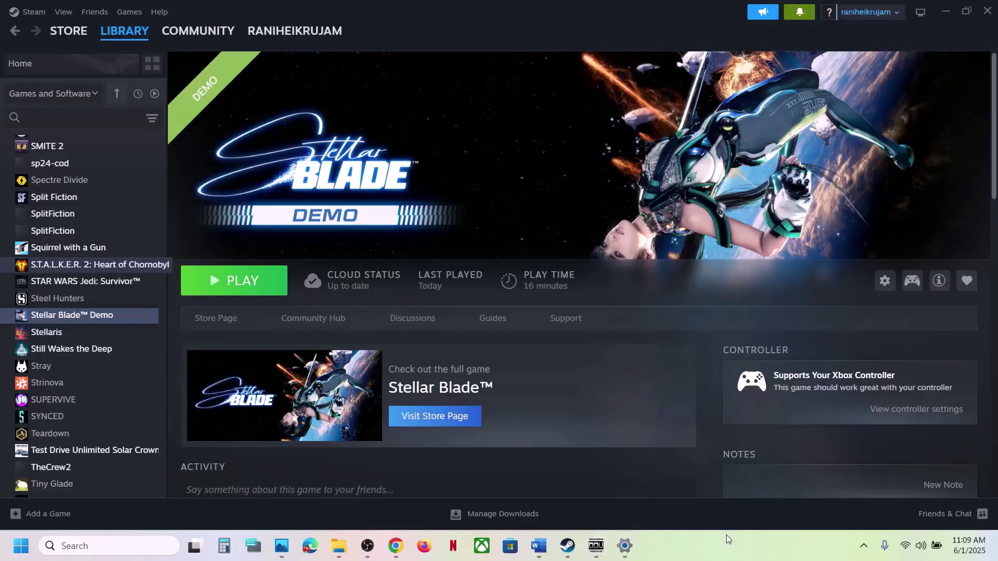
Switch to the Word troubleshooting document and highlight the Step 15 instructions on uninstalling and reinstalling the game
{"action": "left_click", "coordinate": [539, 546]}
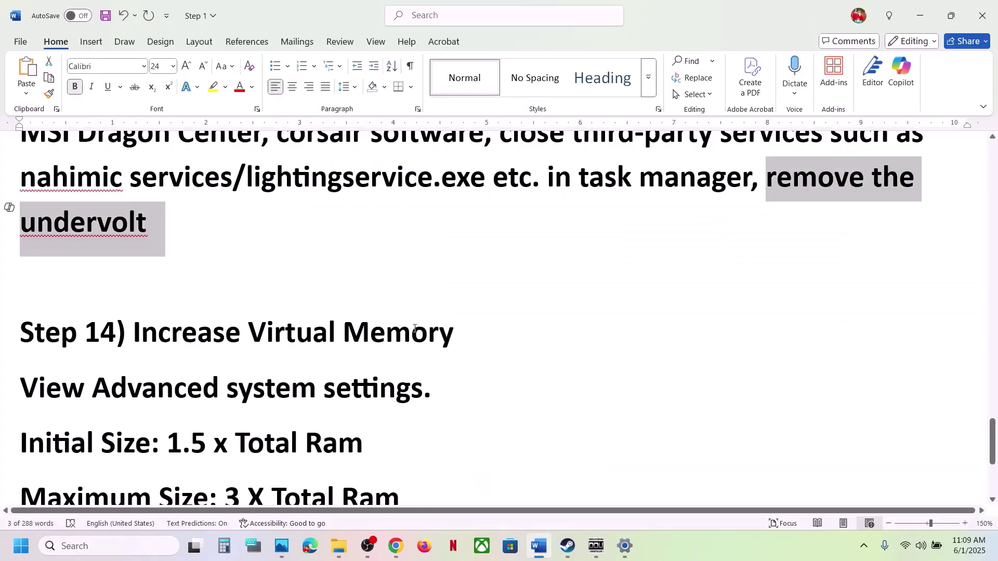
{"action": "scroll", "coordinate": [415, 328], "scroll_direction": "down", "scroll_amount": 1}
{"action": "left_click_drag", "start_coordinate": [154, 368], "coordinate": [853, 468]}
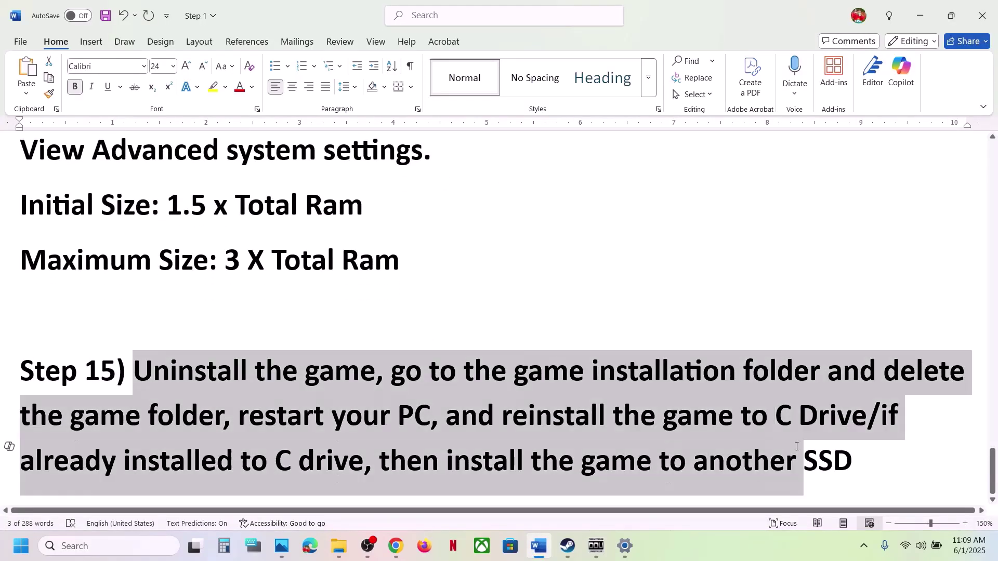
Locate the Uninstall option for Stellar Blade Demo in the Steam library and leave it without uninstalling
{"action": "left_click", "coordinate": [568, 547]}
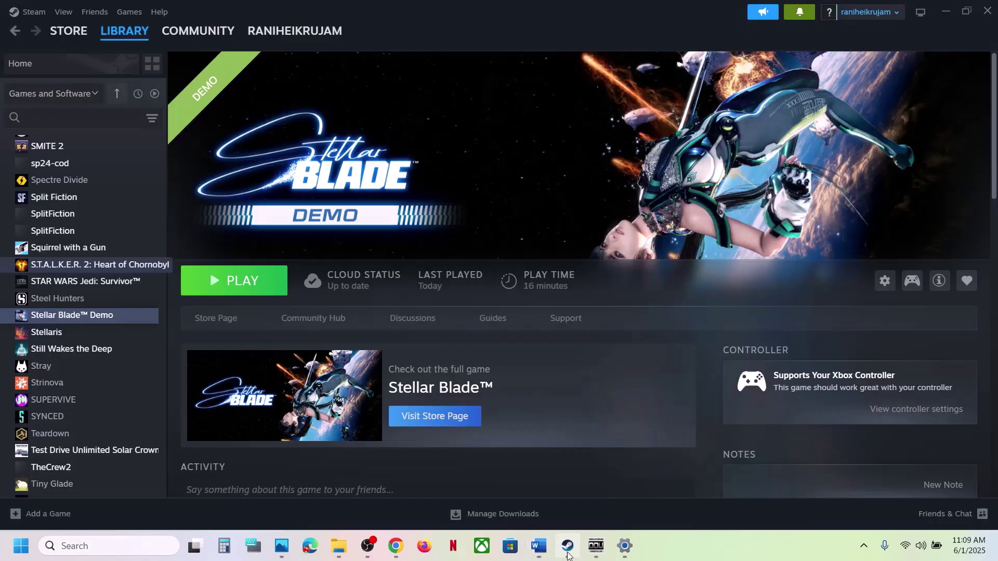
{"action": "right_click", "coordinate": [126, 318]}
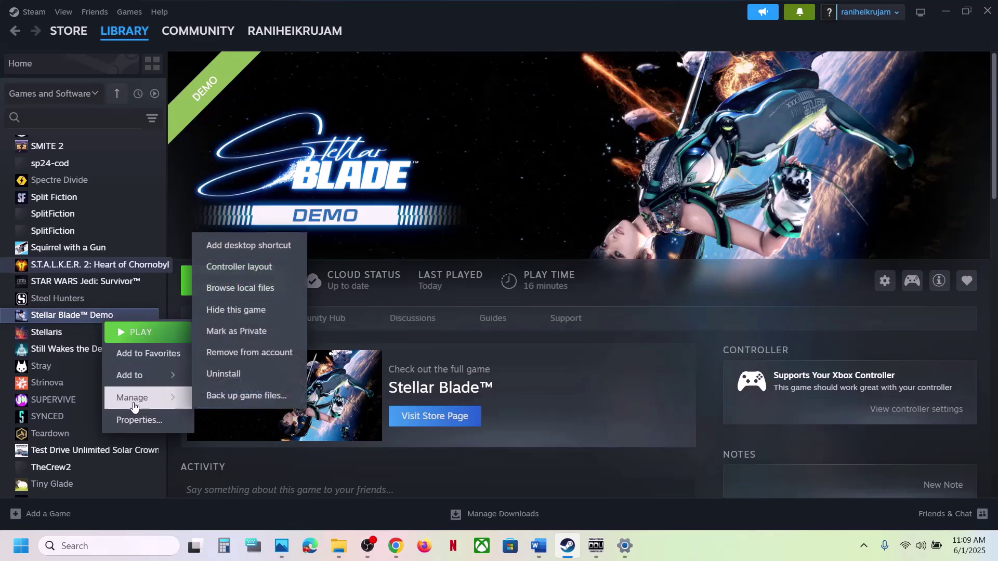
{"action": "mouse_move", "coordinate": [181, 397]}
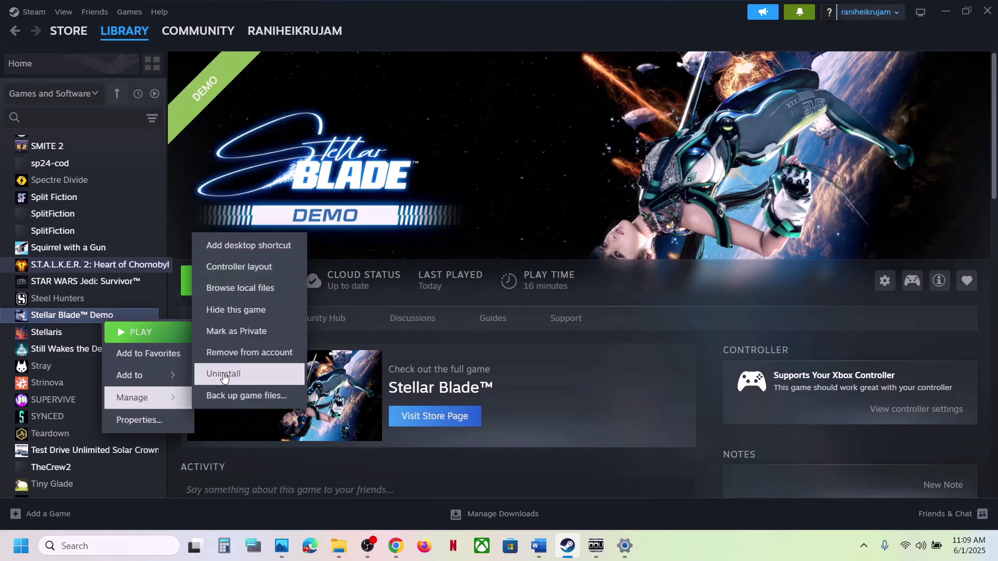
{"action": "left_click", "coordinate": [479, 229]}
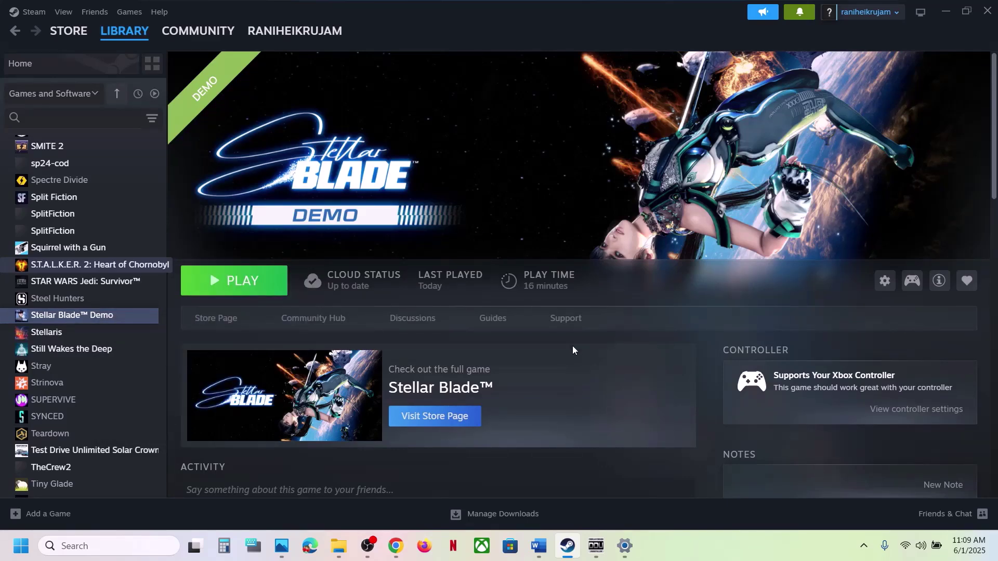
Return to Step 15 in Word and highlight the instructions for reinstalling to C Drive or to another SSD
{"action": "left_click", "coordinate": [538, 546]}
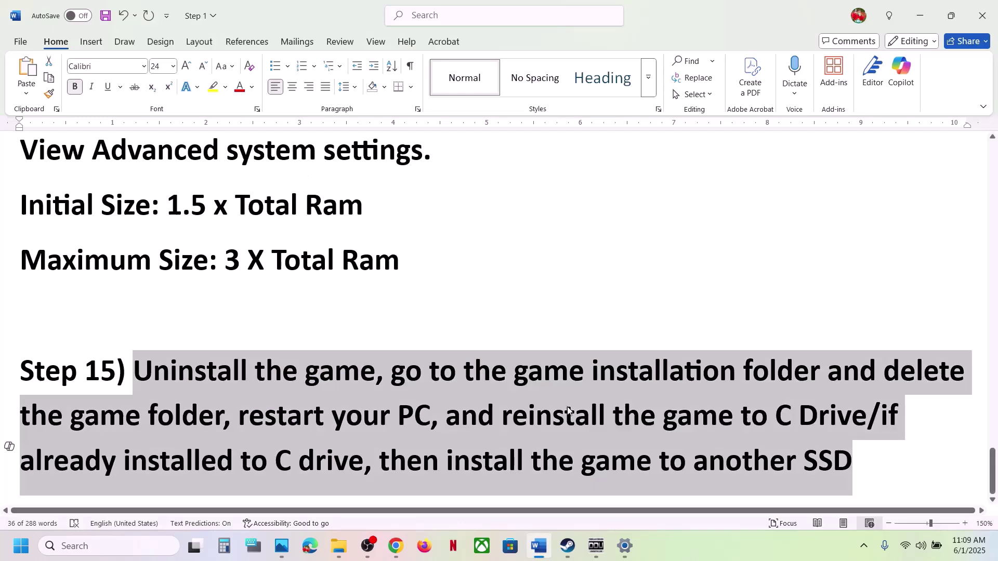
{"action": "left_click", "coordinate": [529, 382]}
{"action": "left_click_drag", "start_coordinate": [531, 416], "coordinate": [842, 416]}
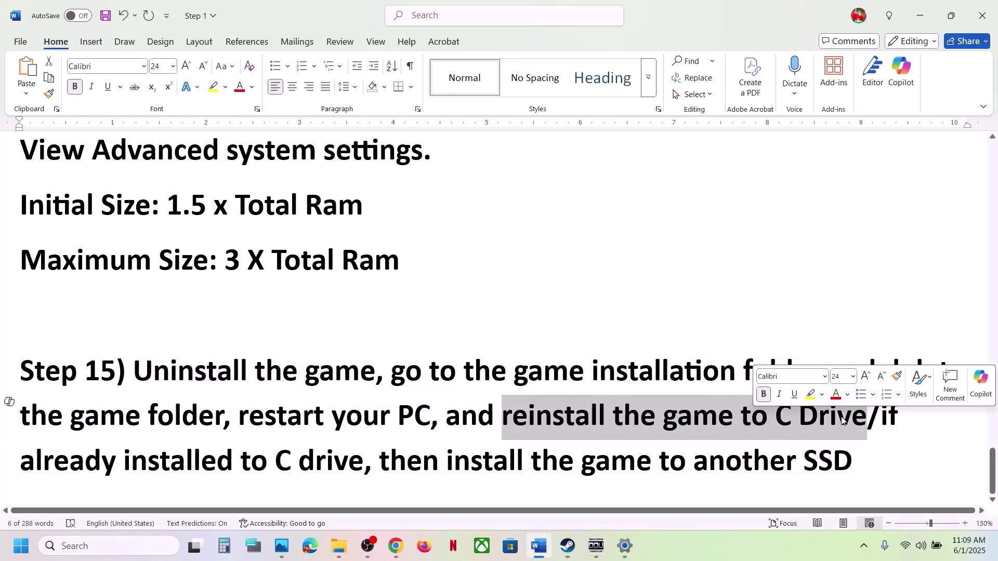
{"action": "left_click", "coordinate": [799, 428]}
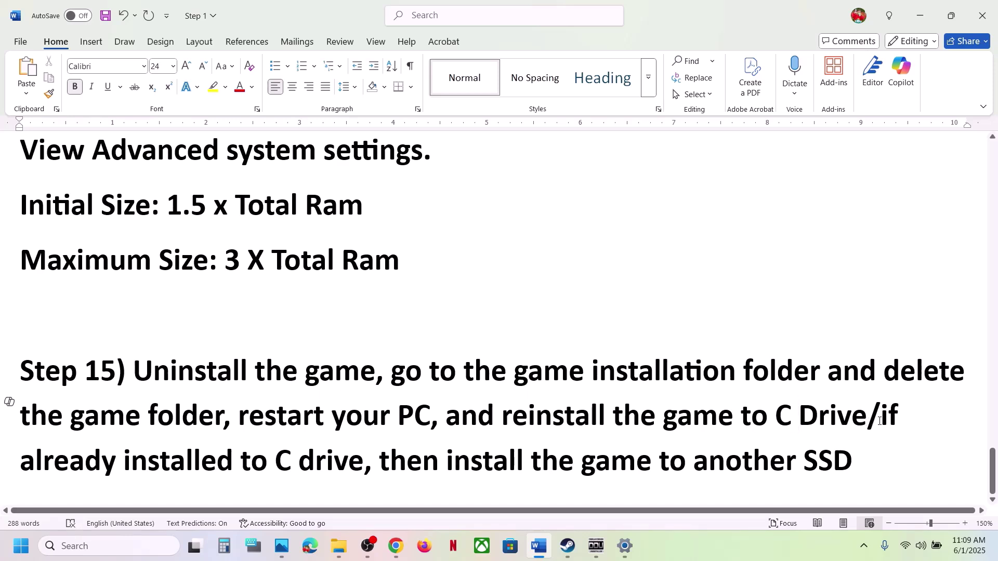
{"action": "left_click_drag", "start_coordinate": [879, 421], "coordinate": [827, 480]}
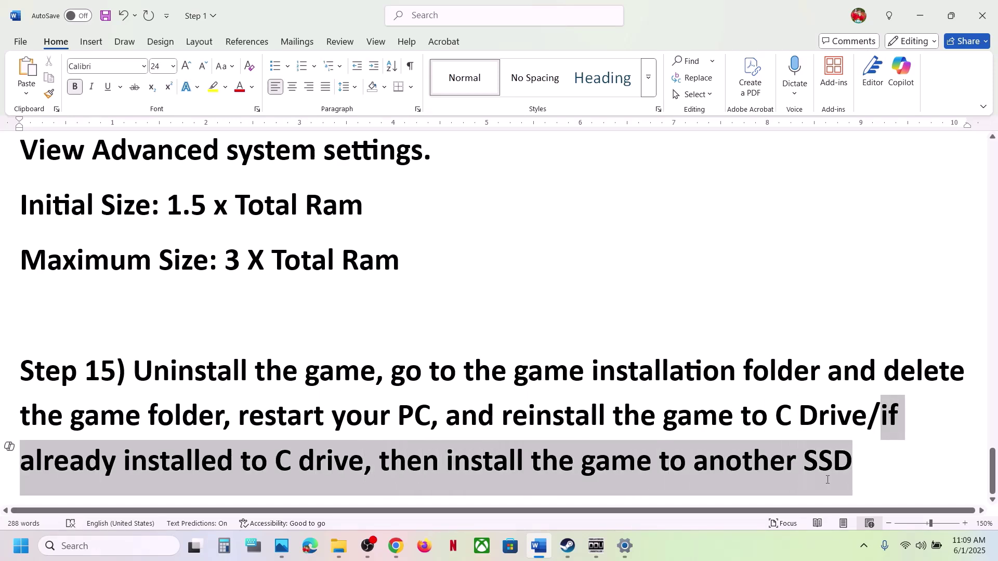
{"action": "left_click", "coordinate": [753, 470]}
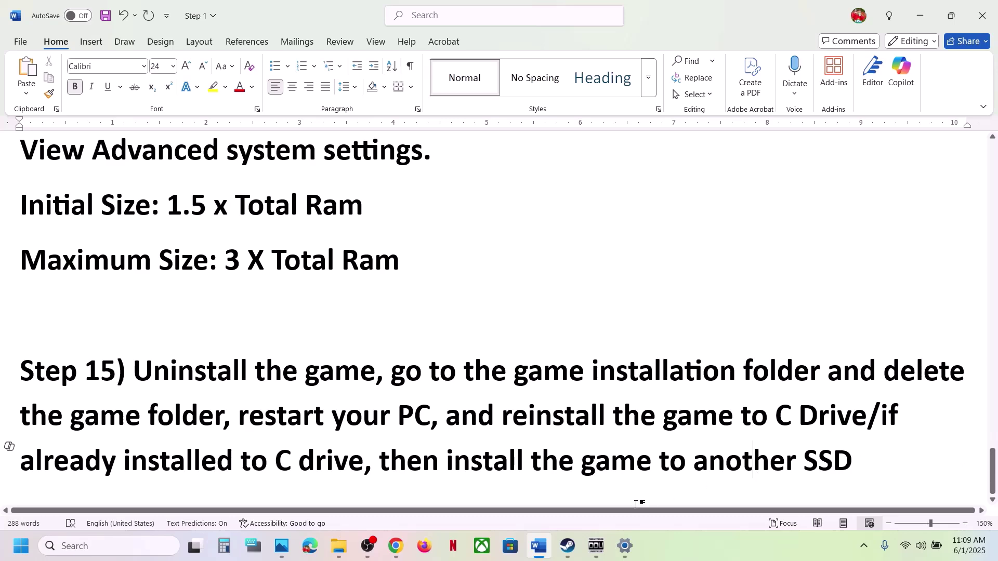